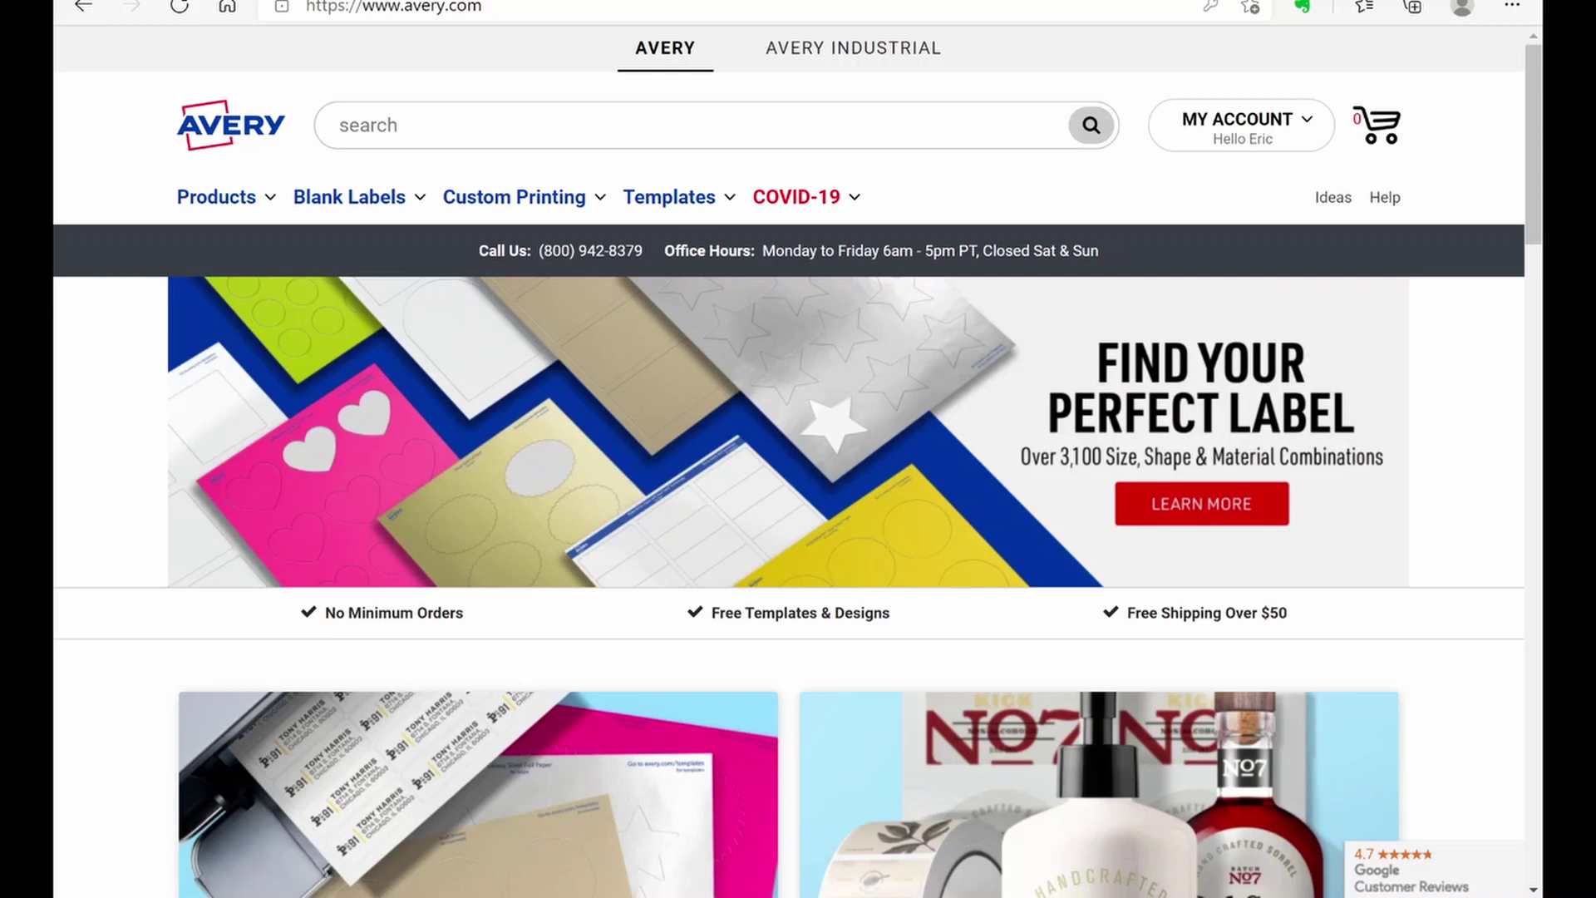
Go to the Avery Design & Print page from the avery.com Templates menu.
{"action": "left_click", "coordinate": [1247, 136]}
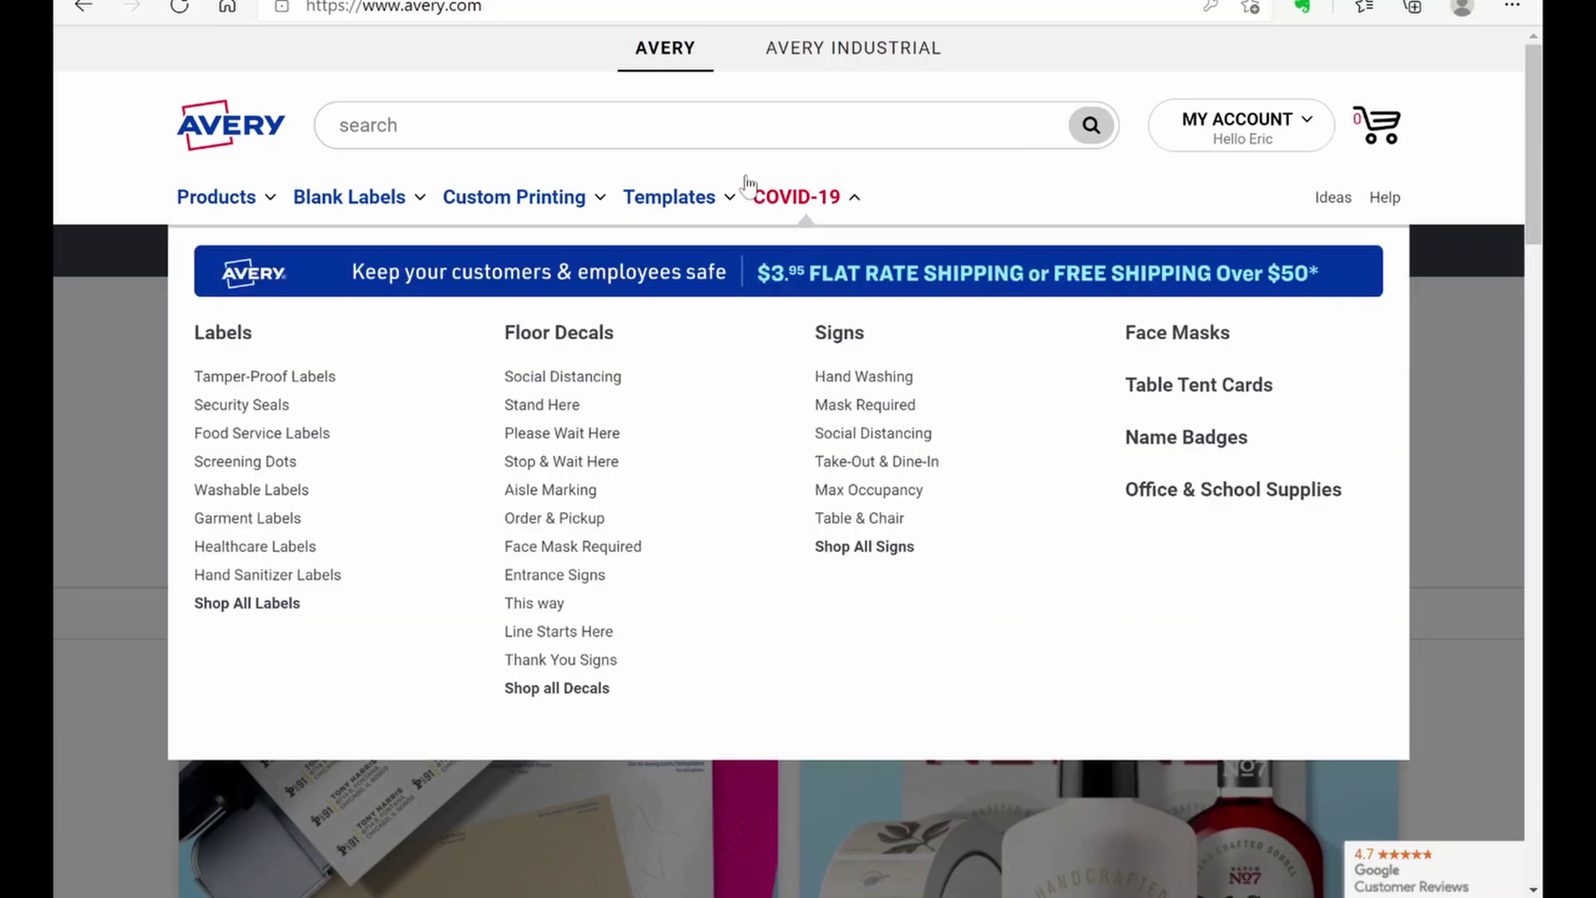
{"action": "mouse_move", "coordinate": [675, 198]}
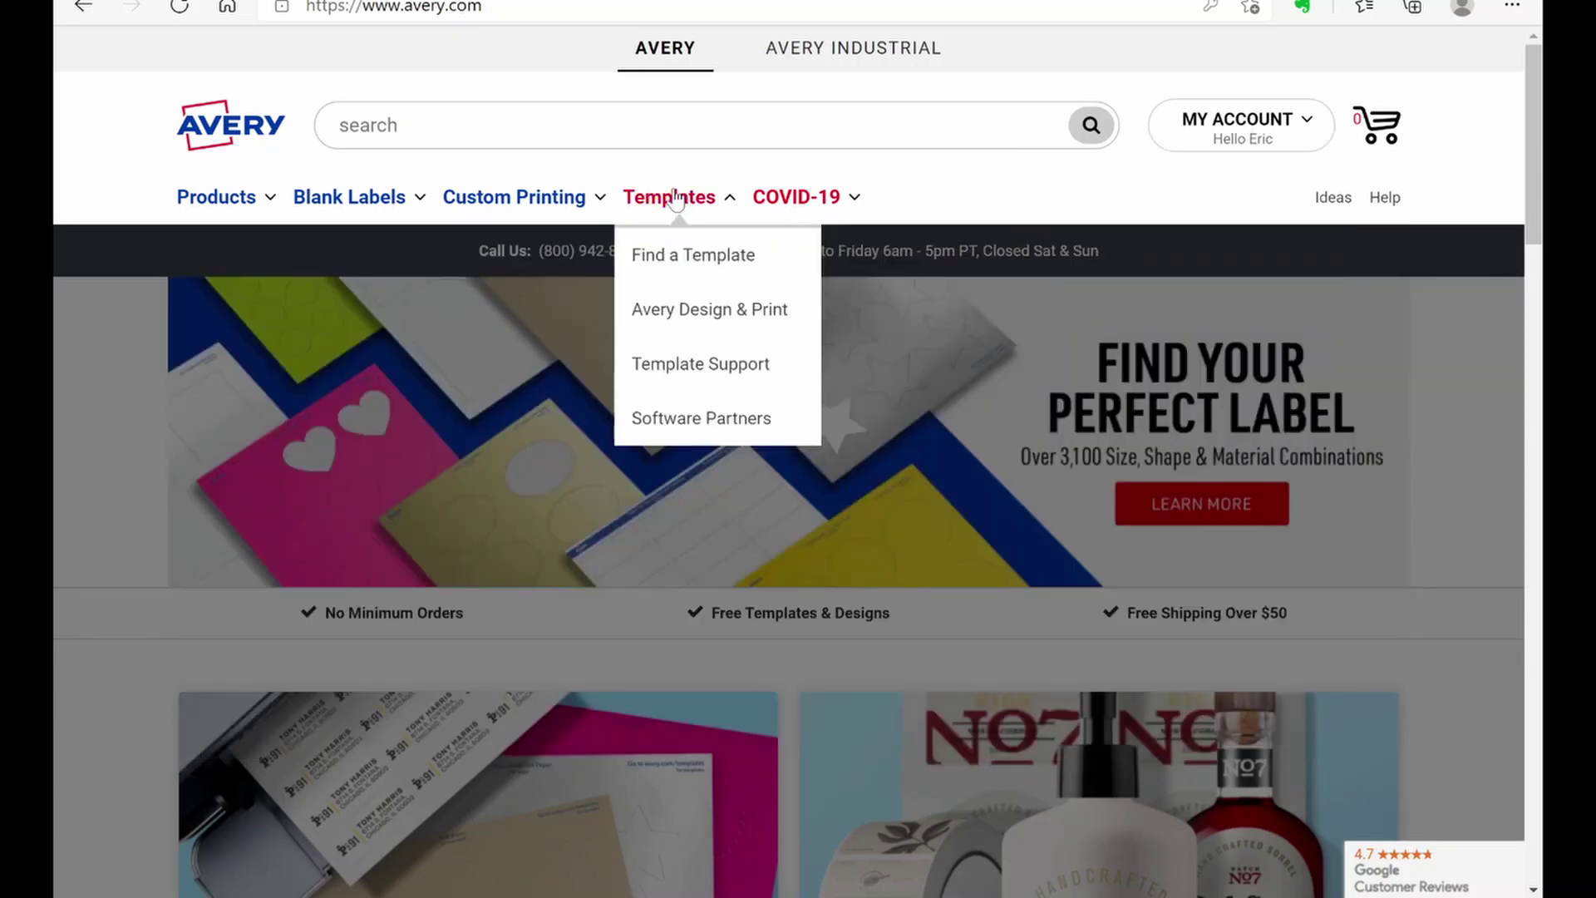
{"action": "left_click", "coordinate": [660, 316]}
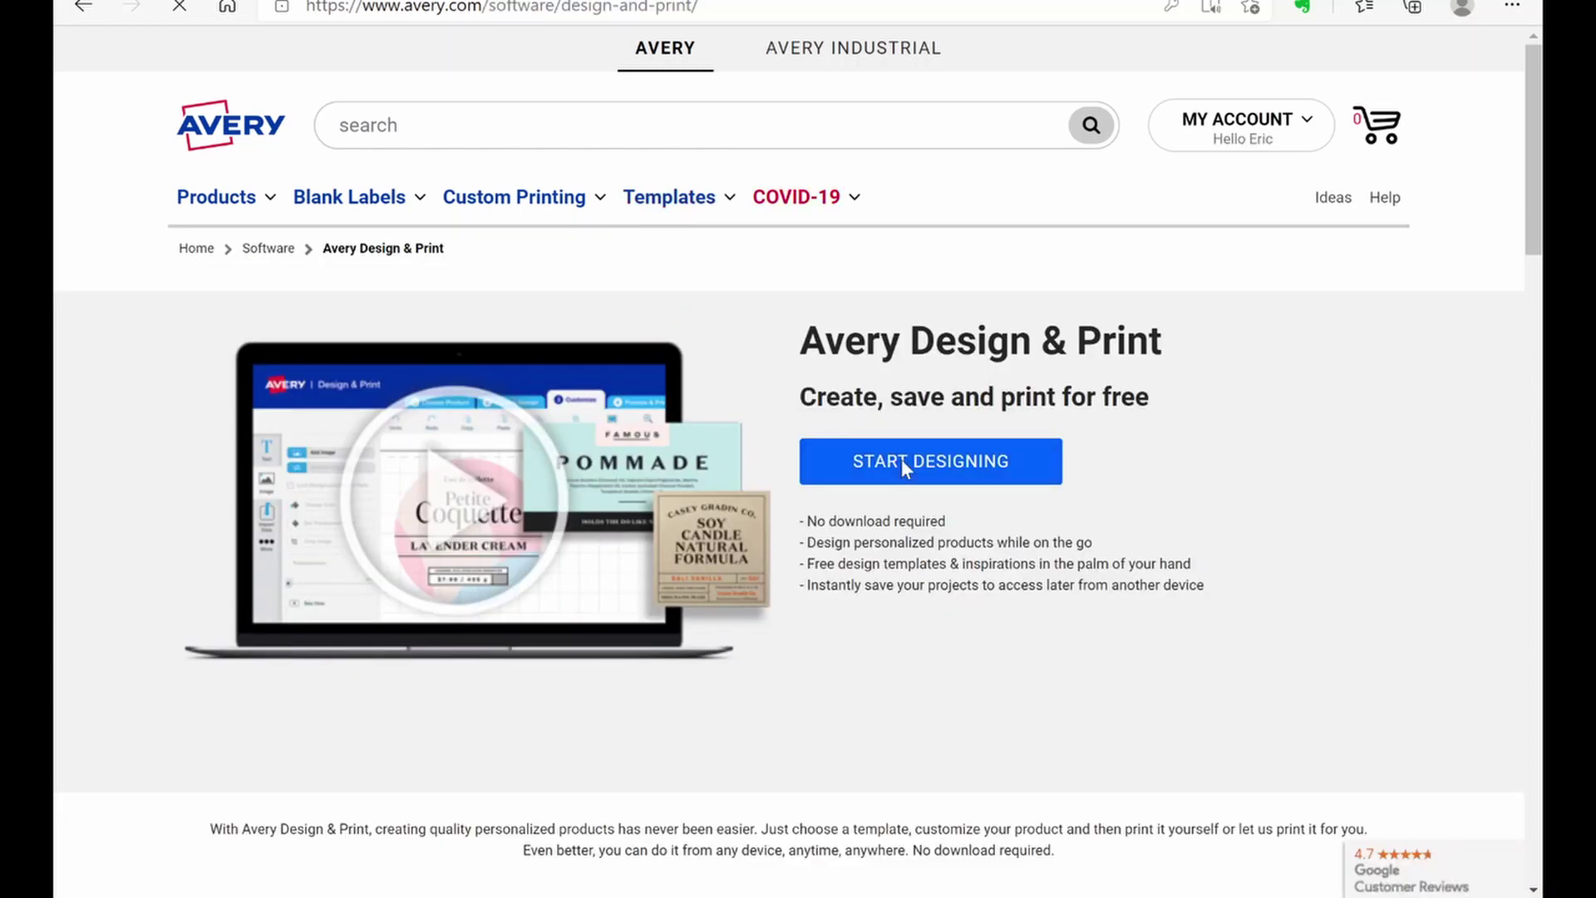
Start designing on template 5267, Easy Peel Return Address Labels, with the blank design.
{"action": "left_click", "coordinate": [902, 463]}
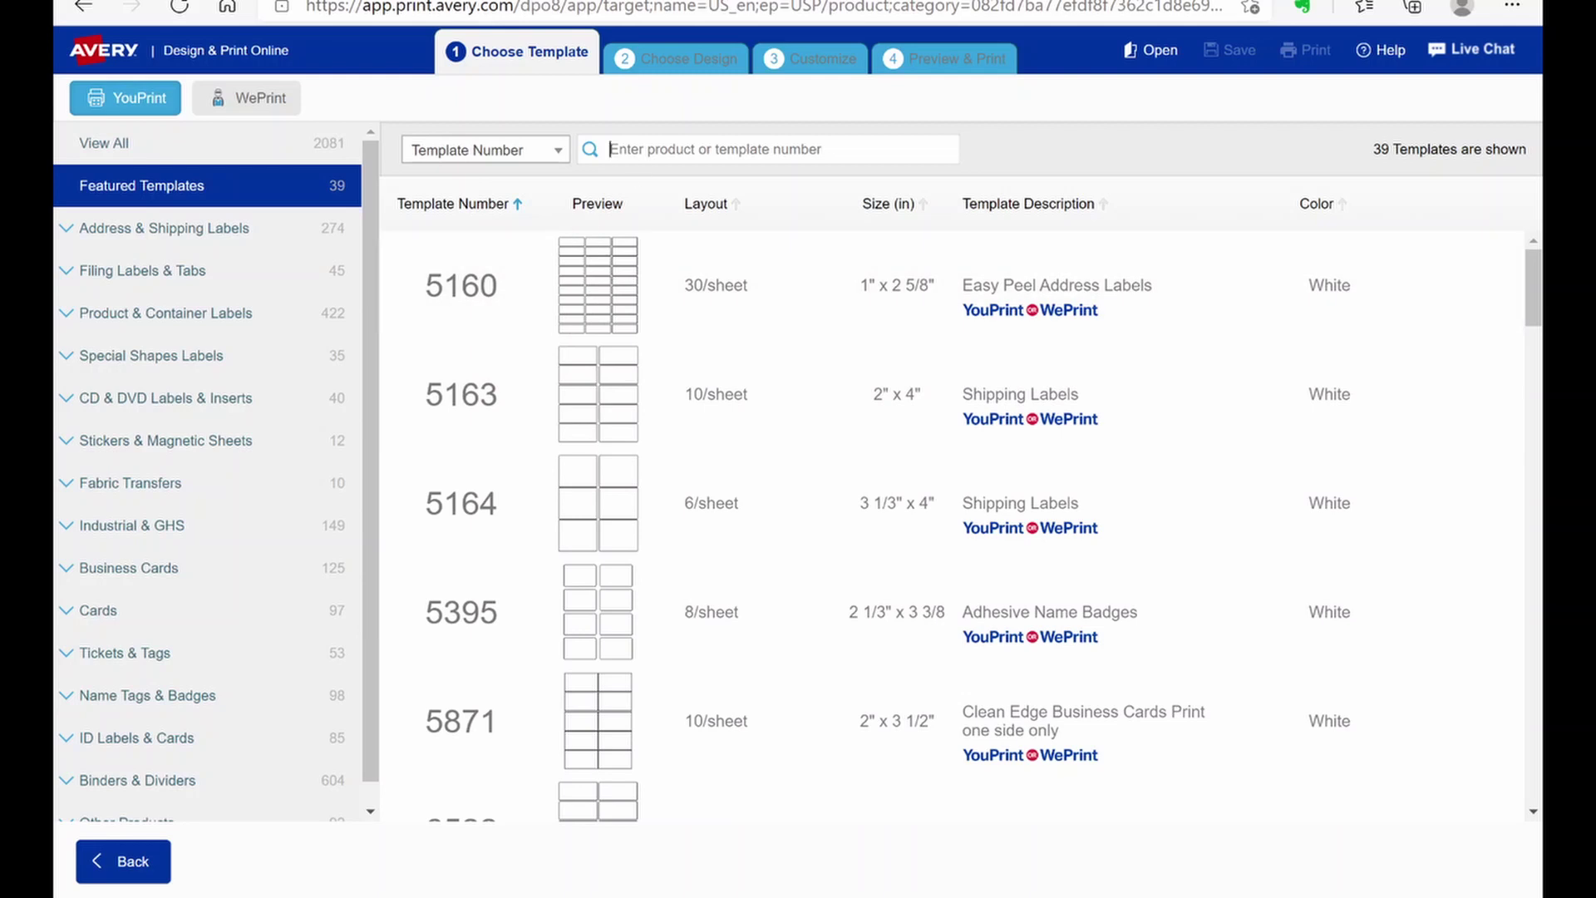
{"action": "type", "text": "5267"}
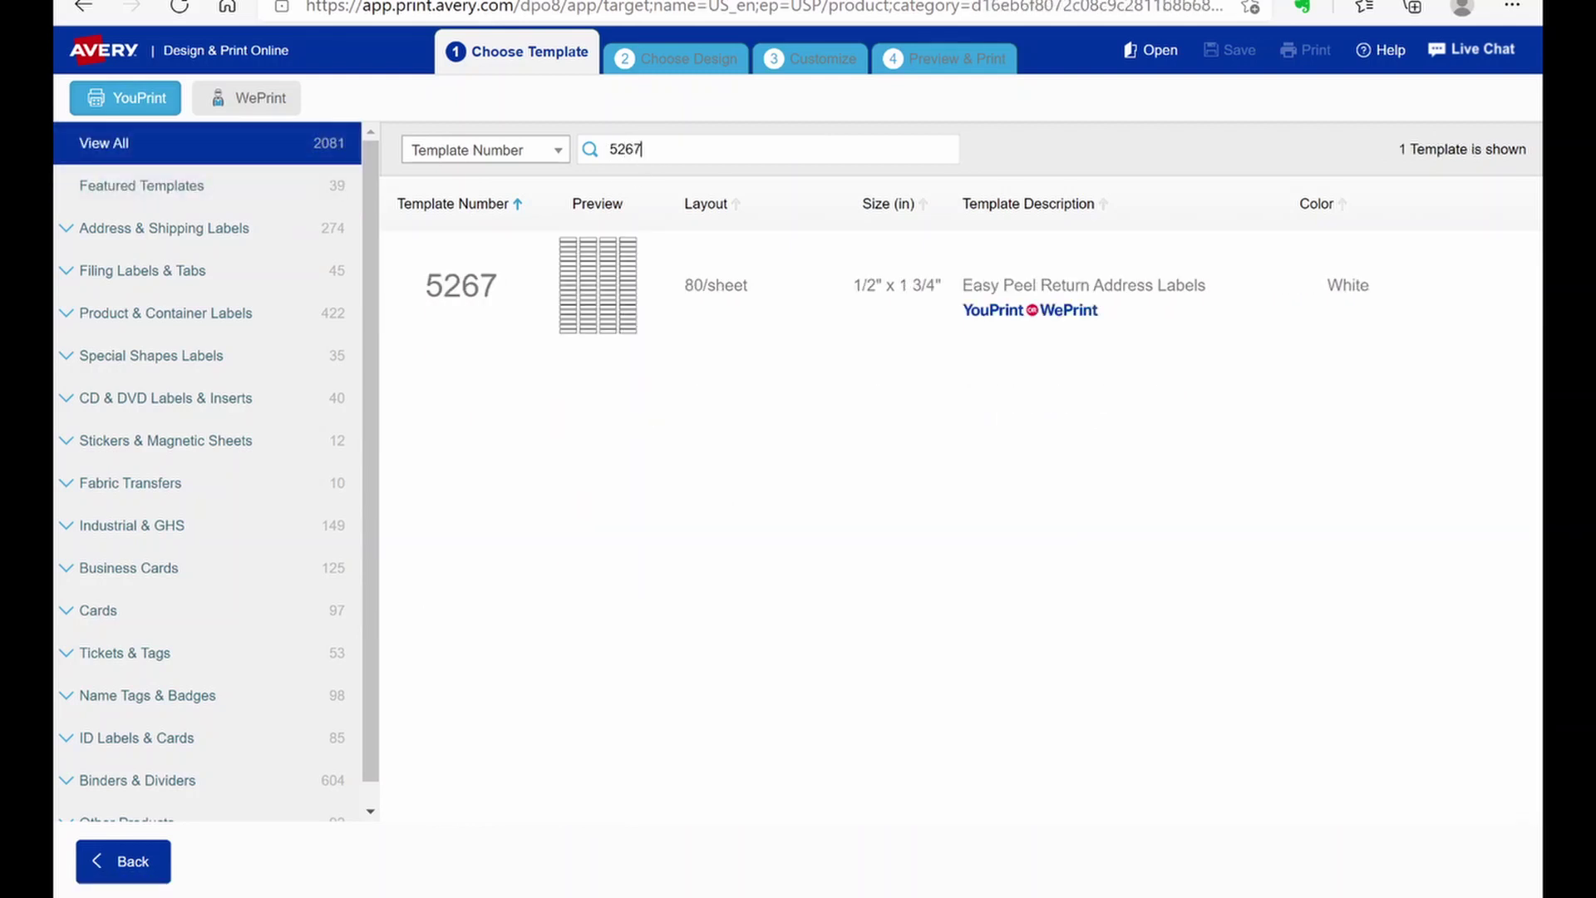
{"action": "left_click", "coordinate": [747, 307]}
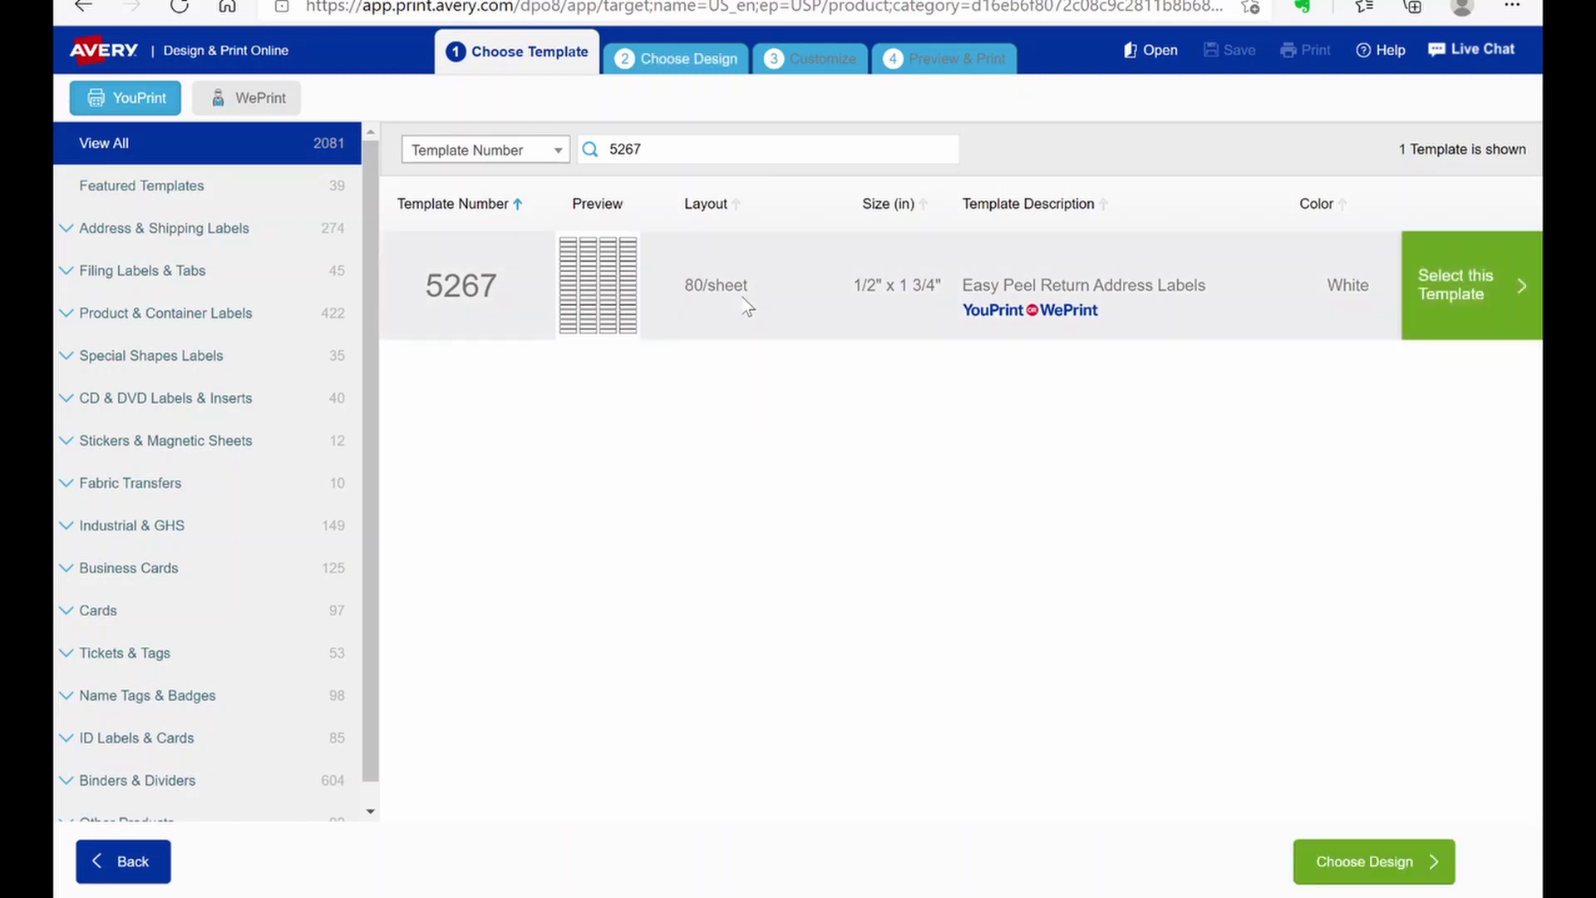
{"action": "left_click", "coordinate": [1445, 289]}
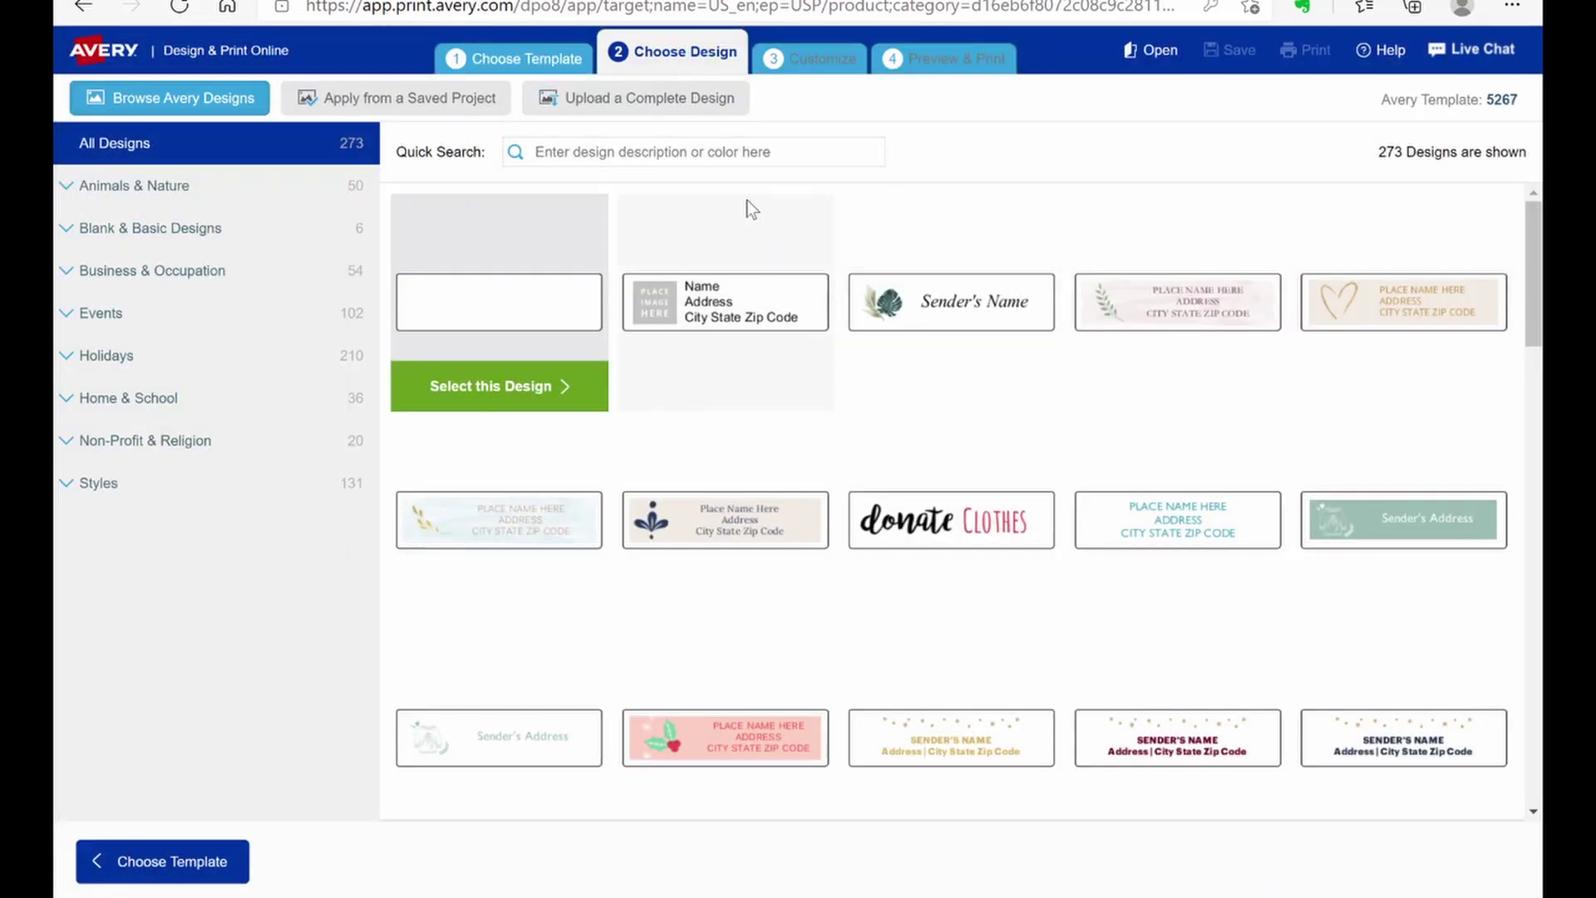
{"action": "left_click", "coordinate": [500, 389]}
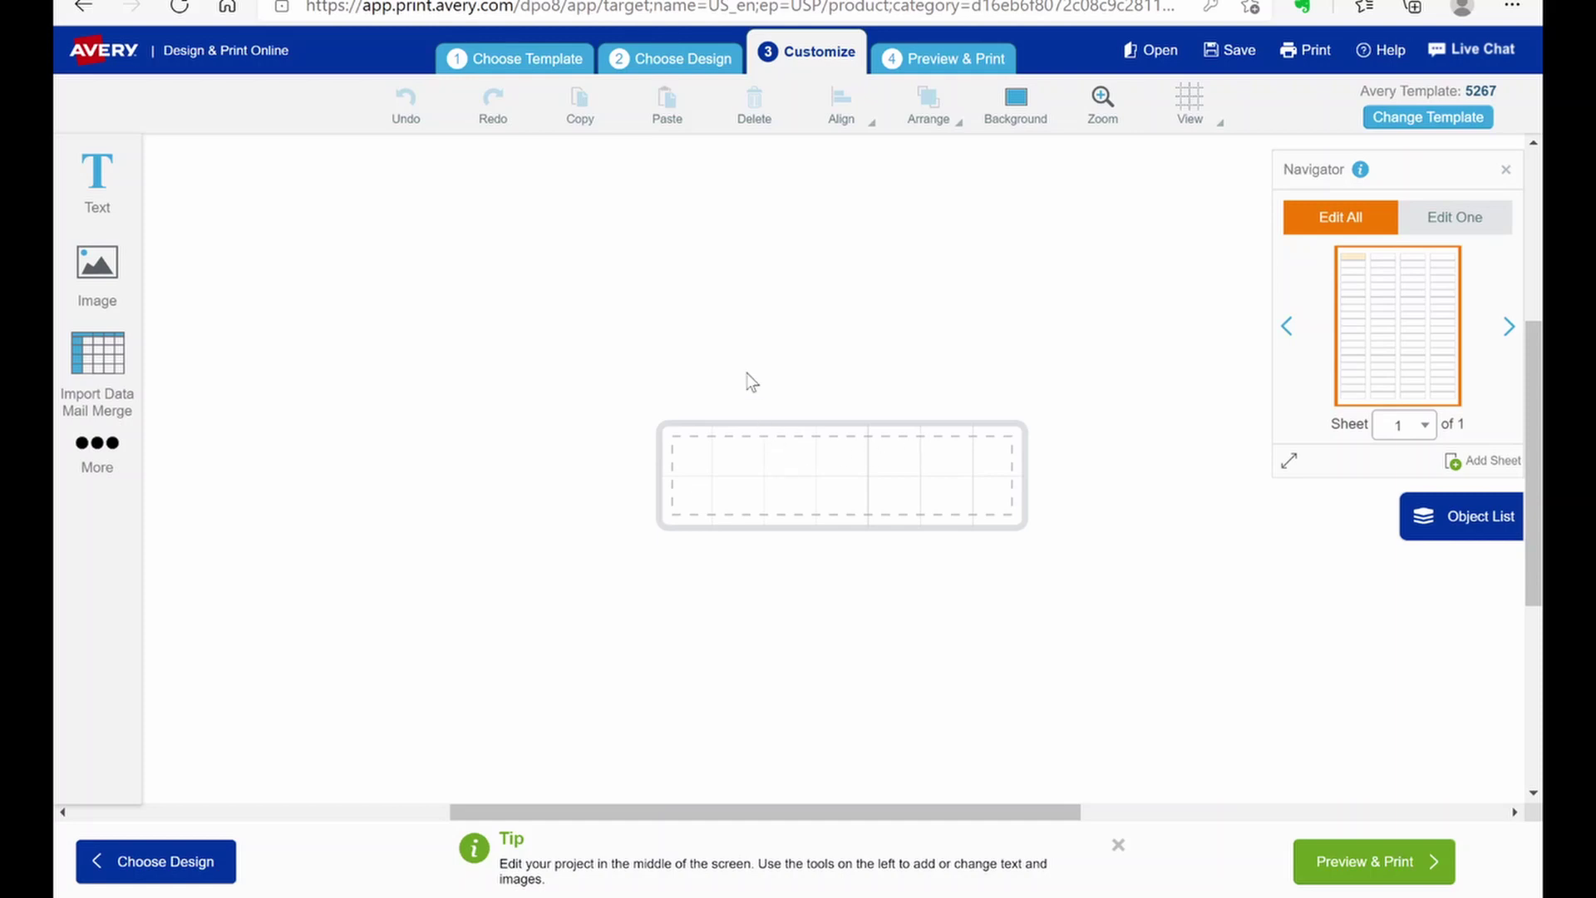
Add a Code 128 barcode with Sequential Numbers as its data source.
{"action": "left_click", "coordinate": [98, 574]}
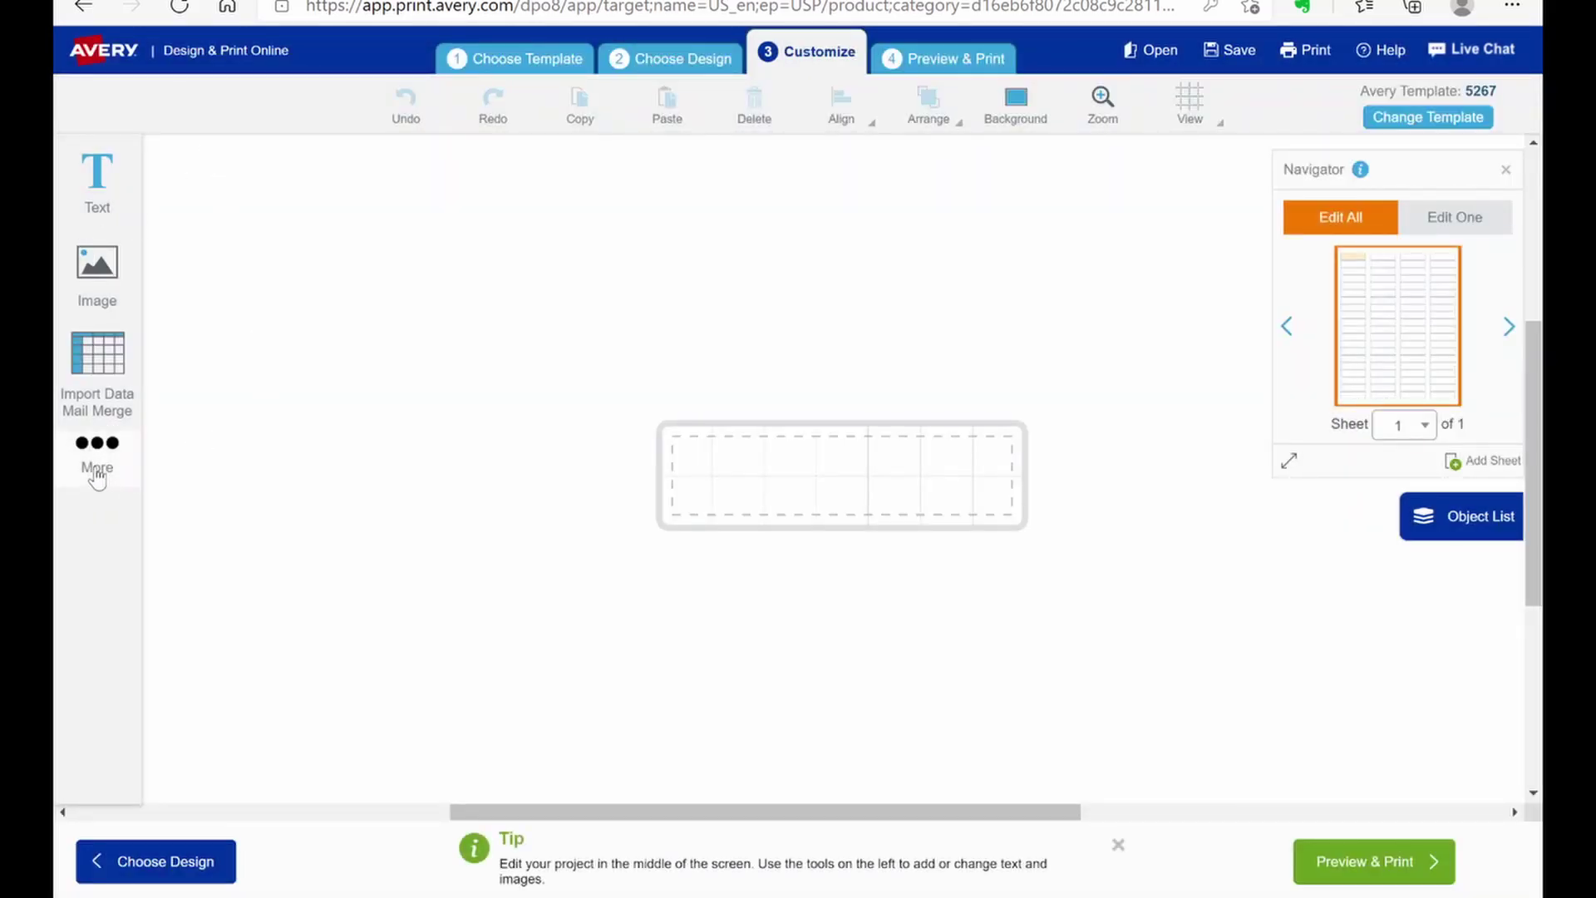
{"action": "left_click", "coordinate": [97, 476]}
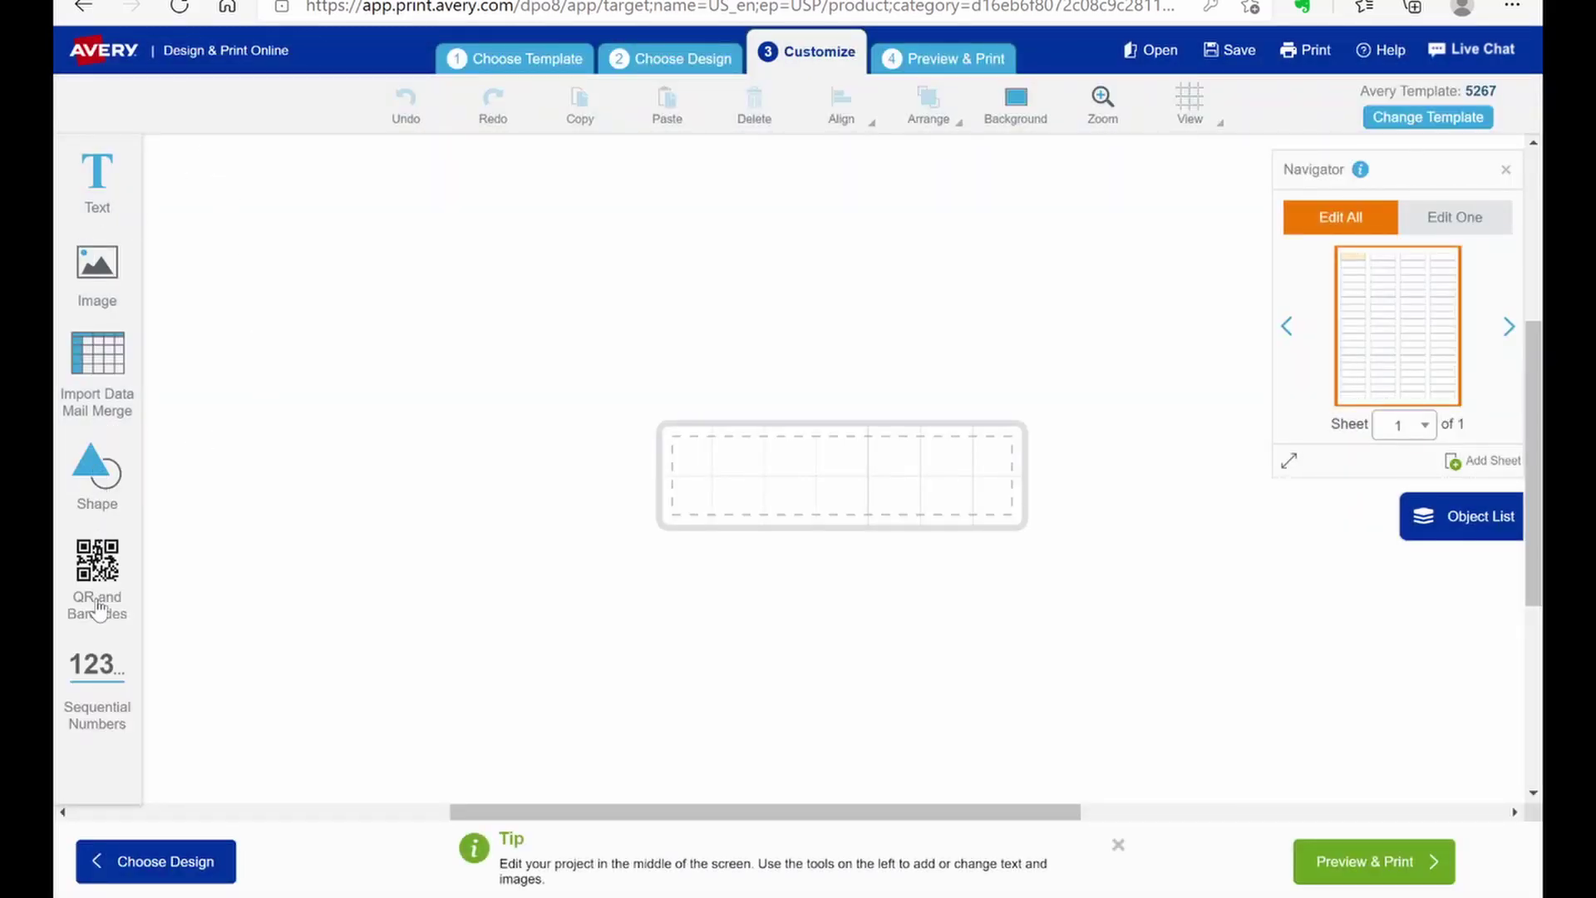
{"action": "left_click", "coordinate": [99, 560]}
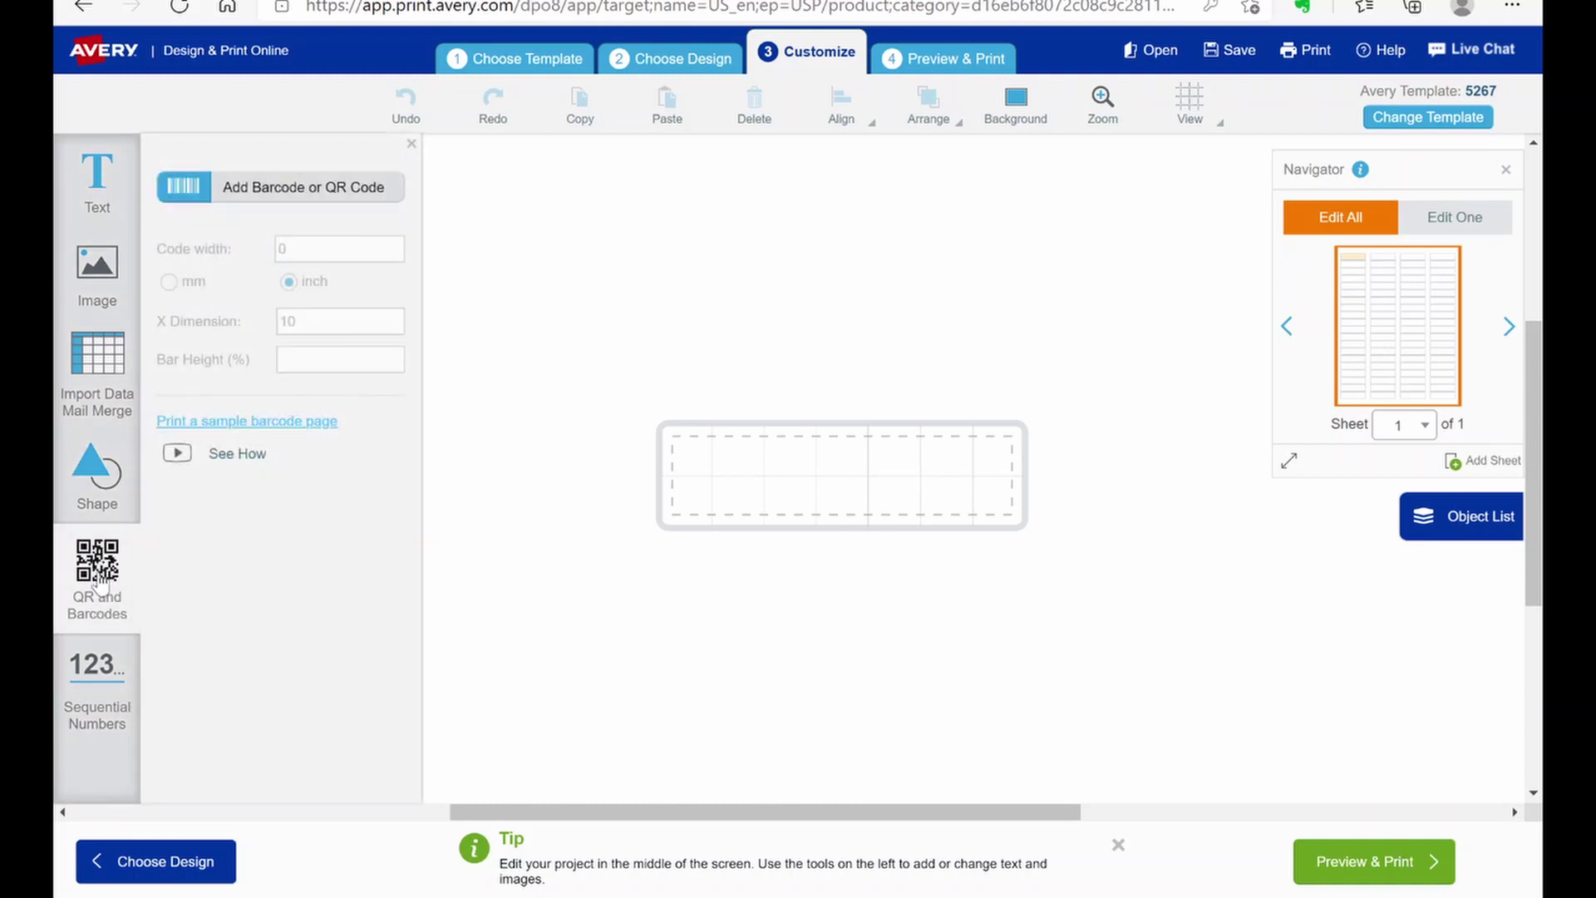
{"action": "left_click", "coordinate": [252, 190]}
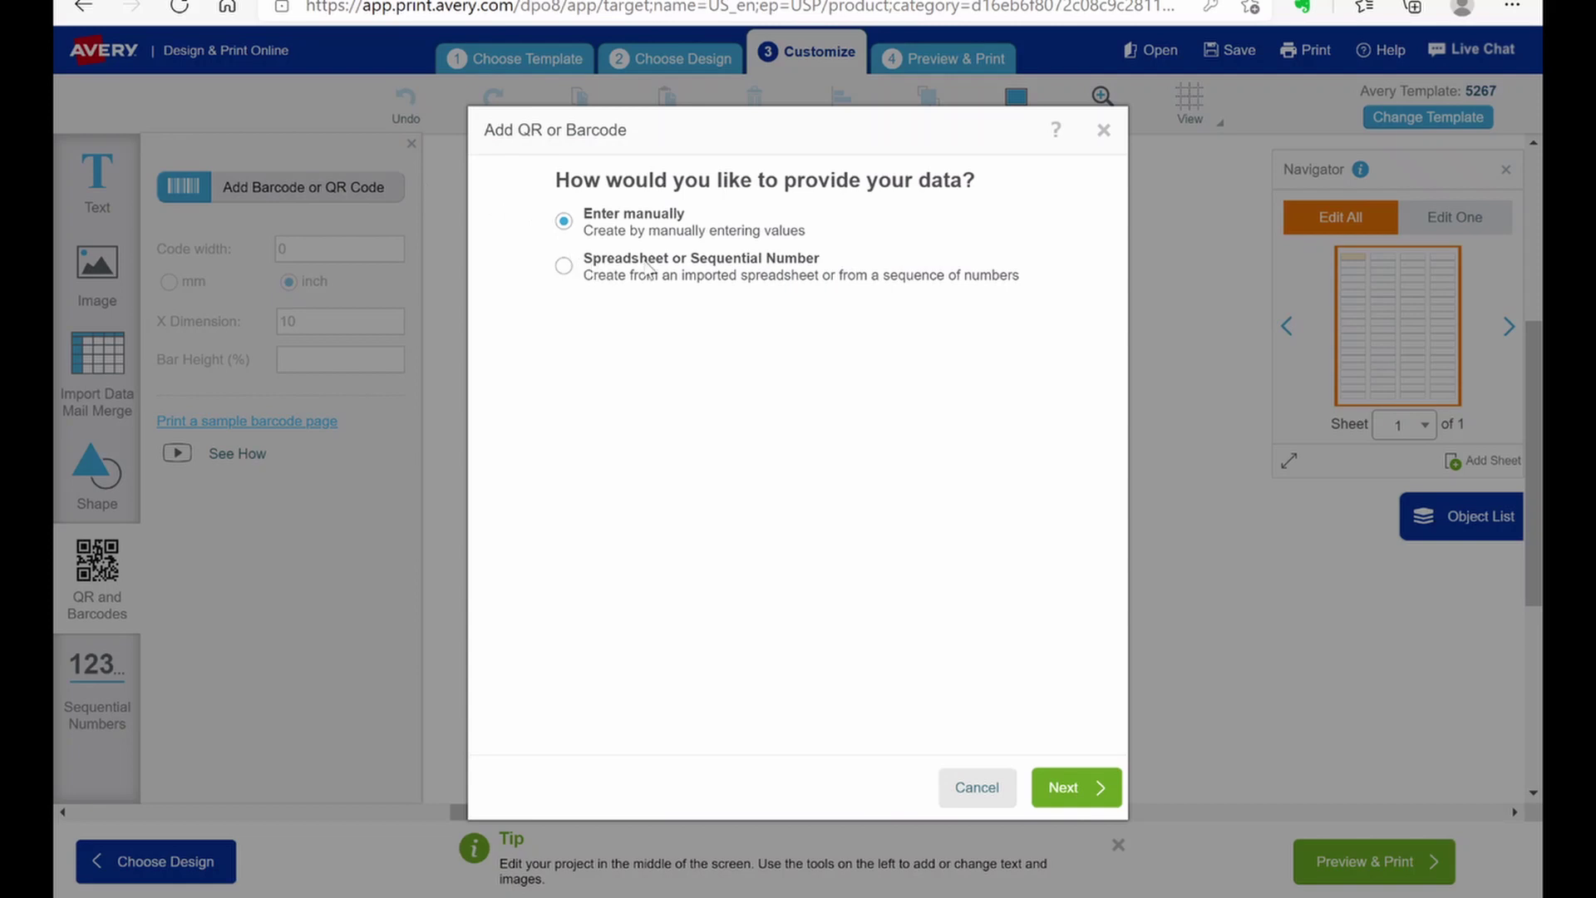
{"action": "left_click", "coordinate": [564, 267]}
{"action": "left_click", "coordinate": [1081, 786]}
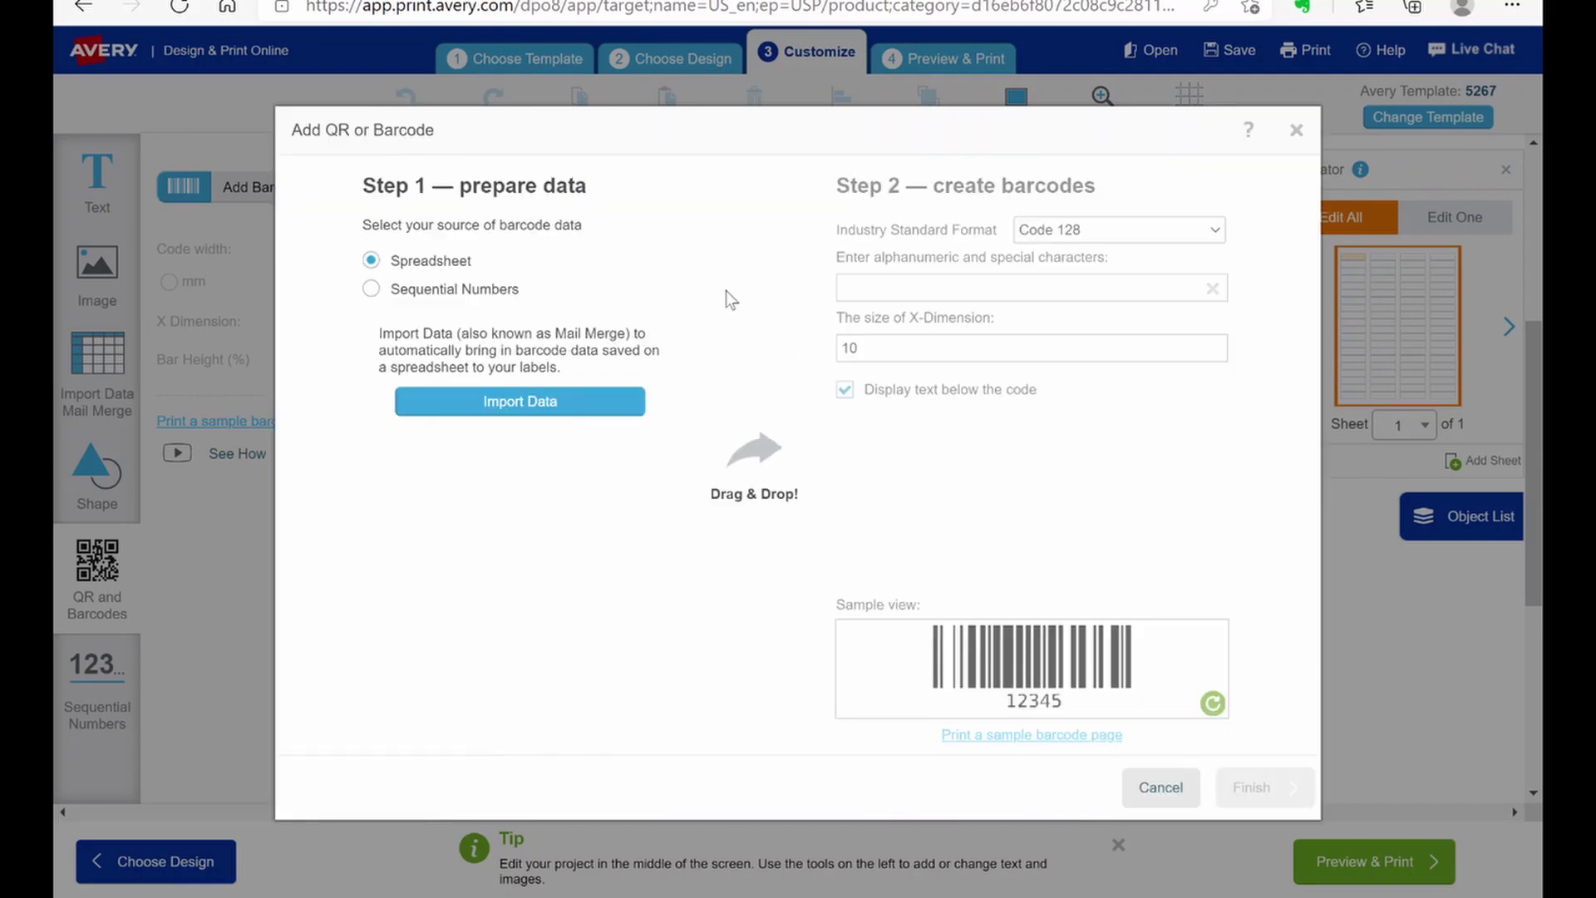
{"action": "left_click", "coordinate": [371, 289]}
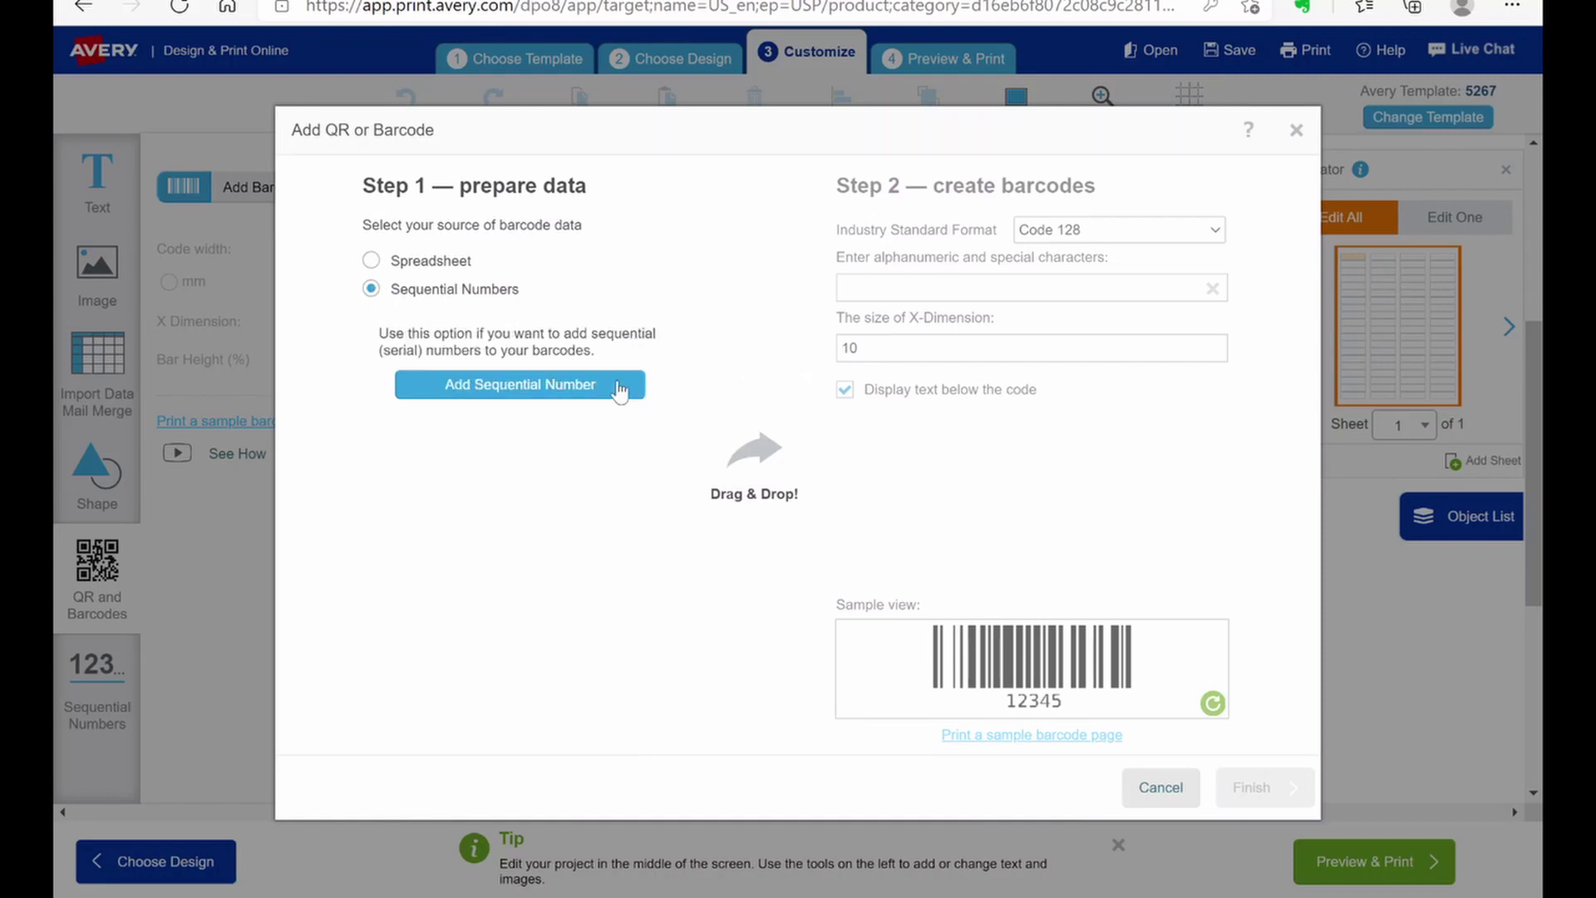
Define a sequential number from 1 to 240 with prefix AA and 3 leading zeros.
{"action": "left_click", "coordinate": [526, 389]}
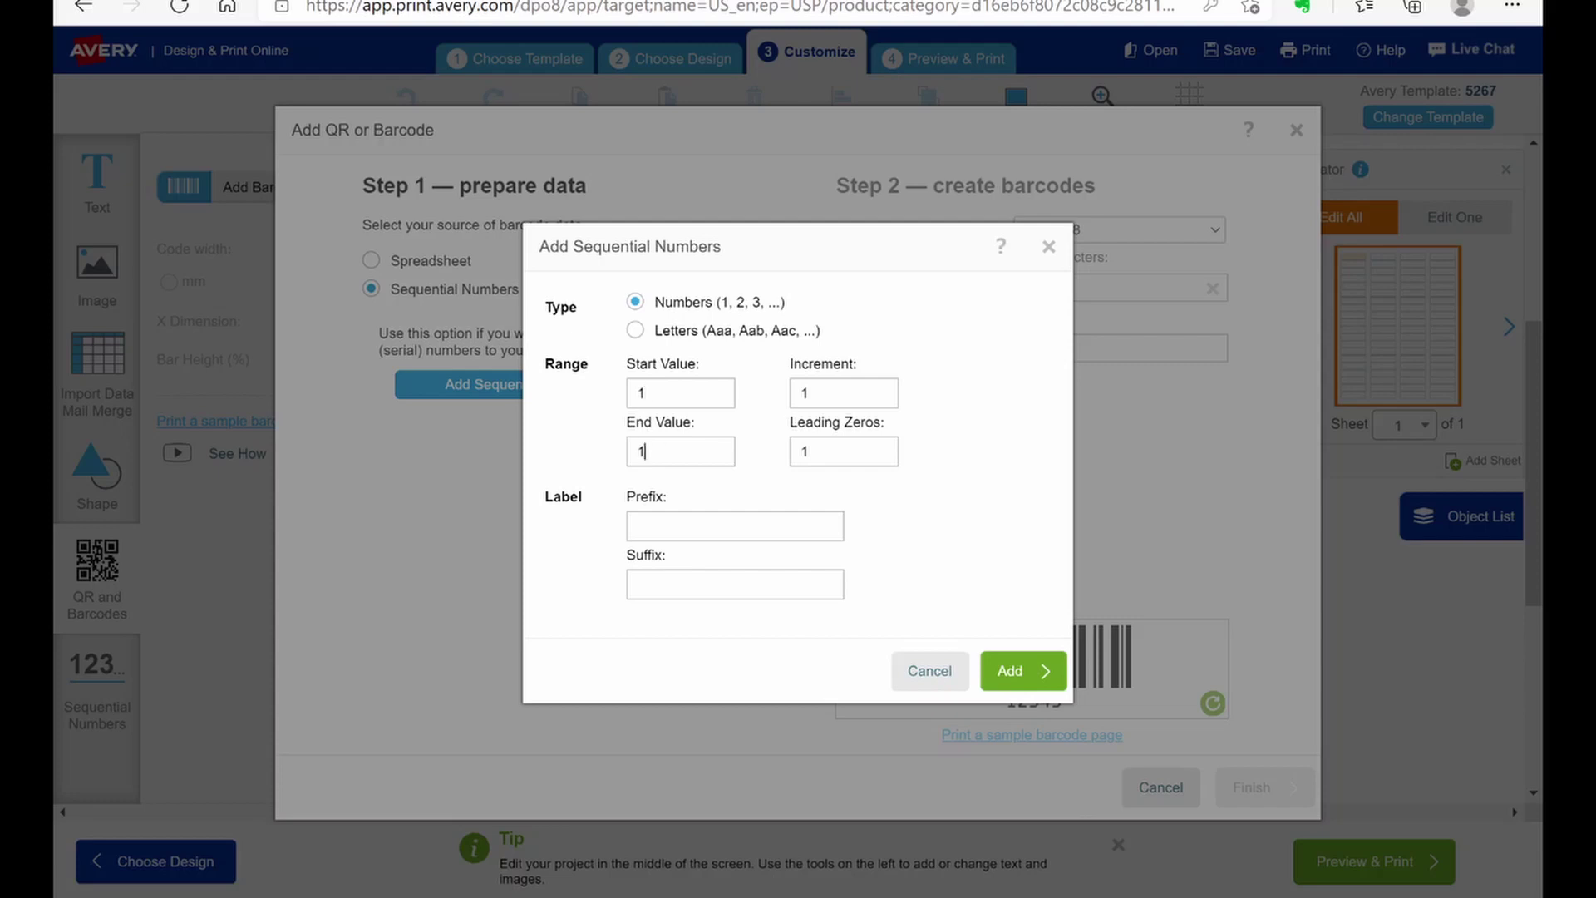
{"action": "key", "text": "BackSpace"}
{"action": "type", "text": "240"}
{"action": "left_click", "coordinate": [665, 526]}
{"action": "type", "text": "aa"}
{"action": "key", "text": "BackSpace"}
{"action": "key", "text": "BackSpace"}
{"action": "type", "text": "AA"}
{"action": "left_click", "coordinate": [808, 451]}
{"action": "key", "text": "BackSpace"}
{"action": "type", "text": "3"}
Use the AA sequence as Code 39X barcode data, with X-dimension 8 and no check digit.
{"action": "left_click", "coordinate": [1011, 672]}
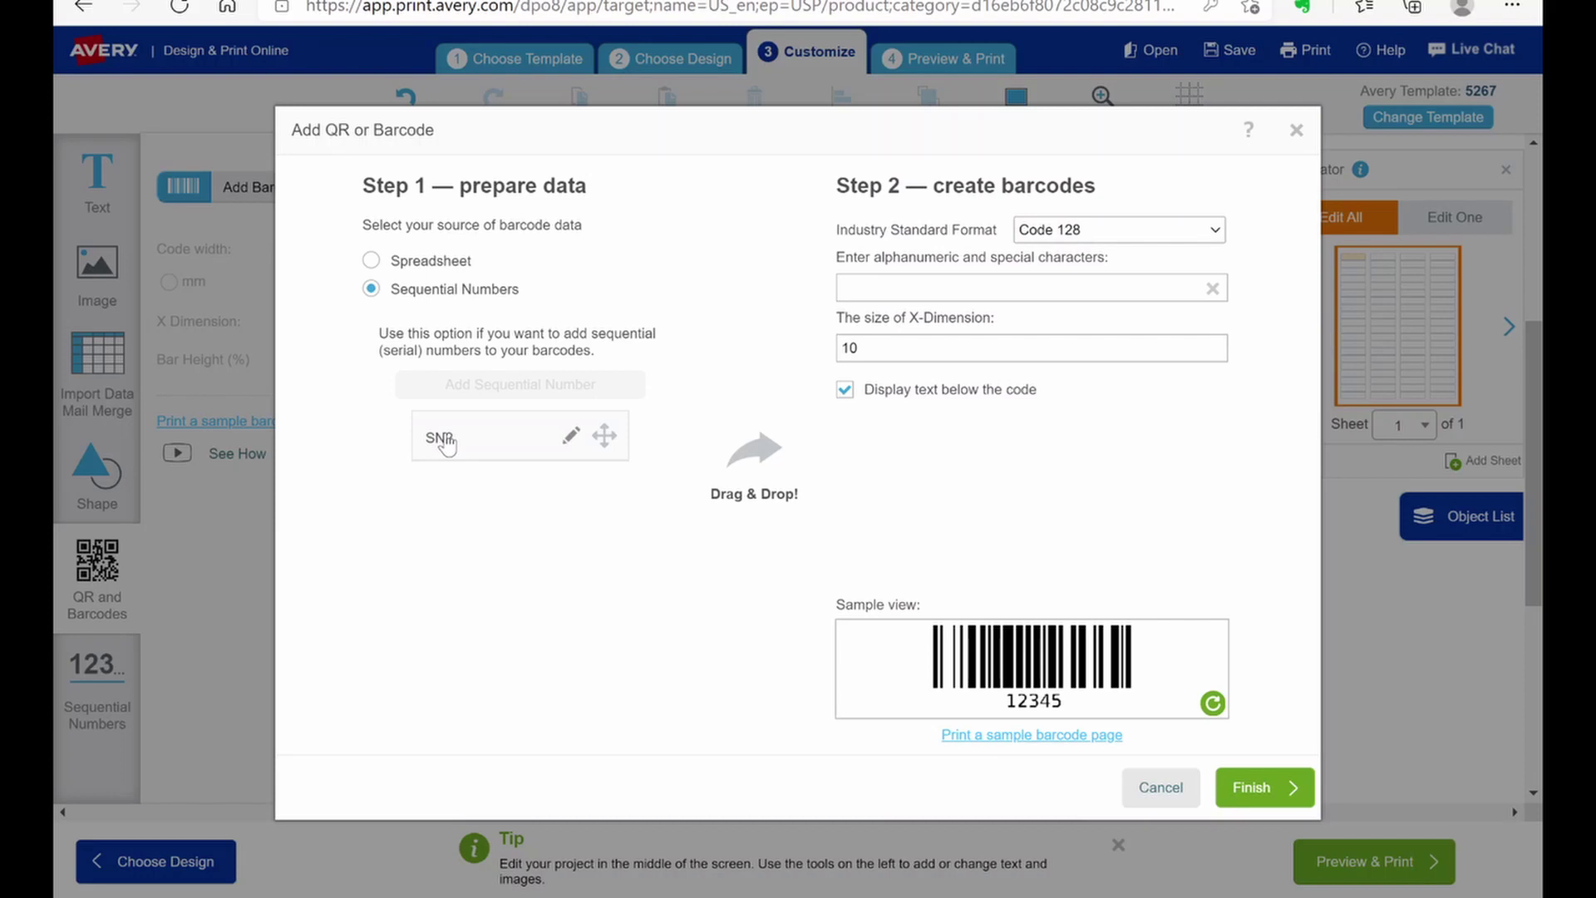
{"action": "left_click_drag", "start_coordinate": [447, 443], "coordinate": [888, 288]}
{"action": "left_click", "coordinate": [1214, 237]}
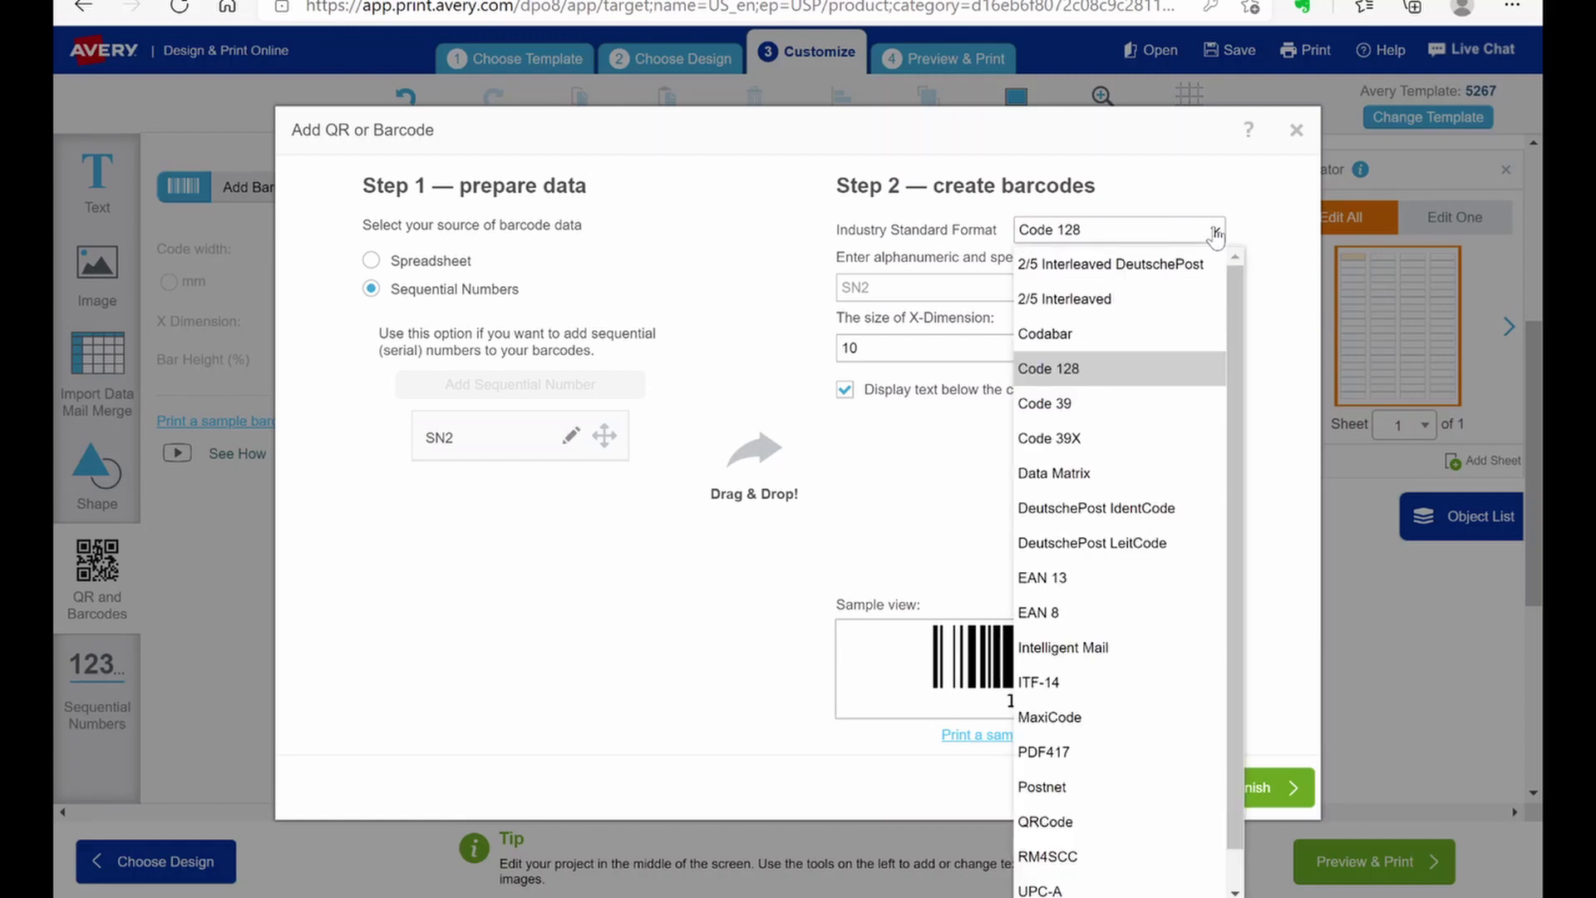
{"action": "left_click", "coordinate": [1076, 441]}
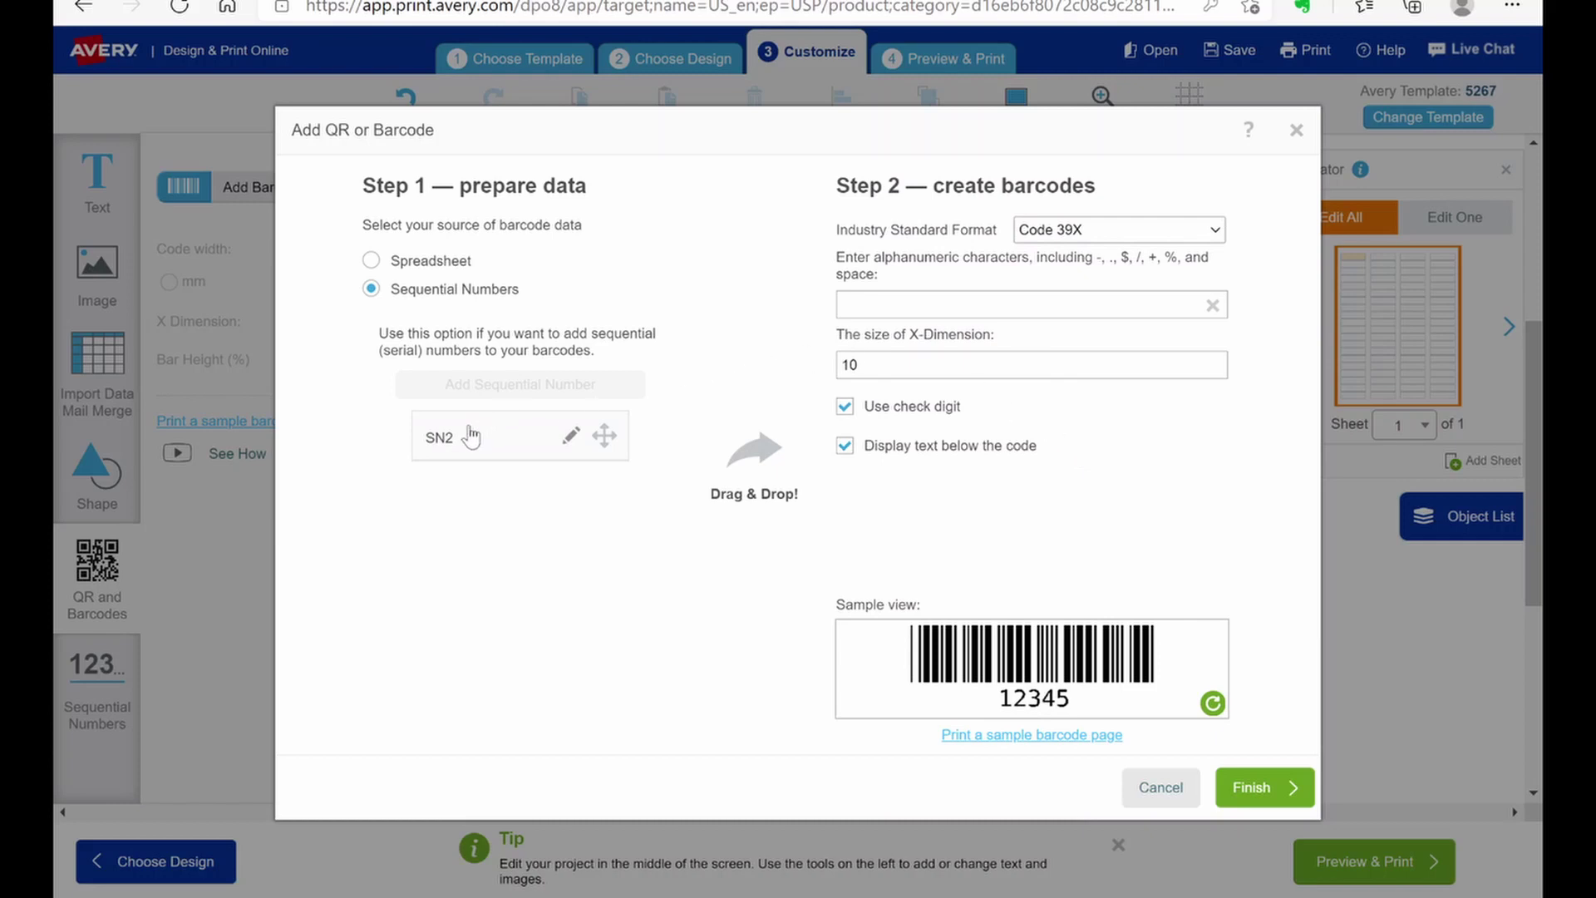
{"action": "left_click_drag", "start_coordinate": [449, 443], "coordinate": [857, 306]}
{"action": "key", "text": "BackSpace"}
{"action": "key", "text": "BackSpace"}
{"action": "type", "text": "8"}
{"action": "left_click", "coordinate": [846, 408]}
Place the barcodes on the labels and set the bar height to 20%.
{"action": "left_click", "coordinate": [1263, 791]}
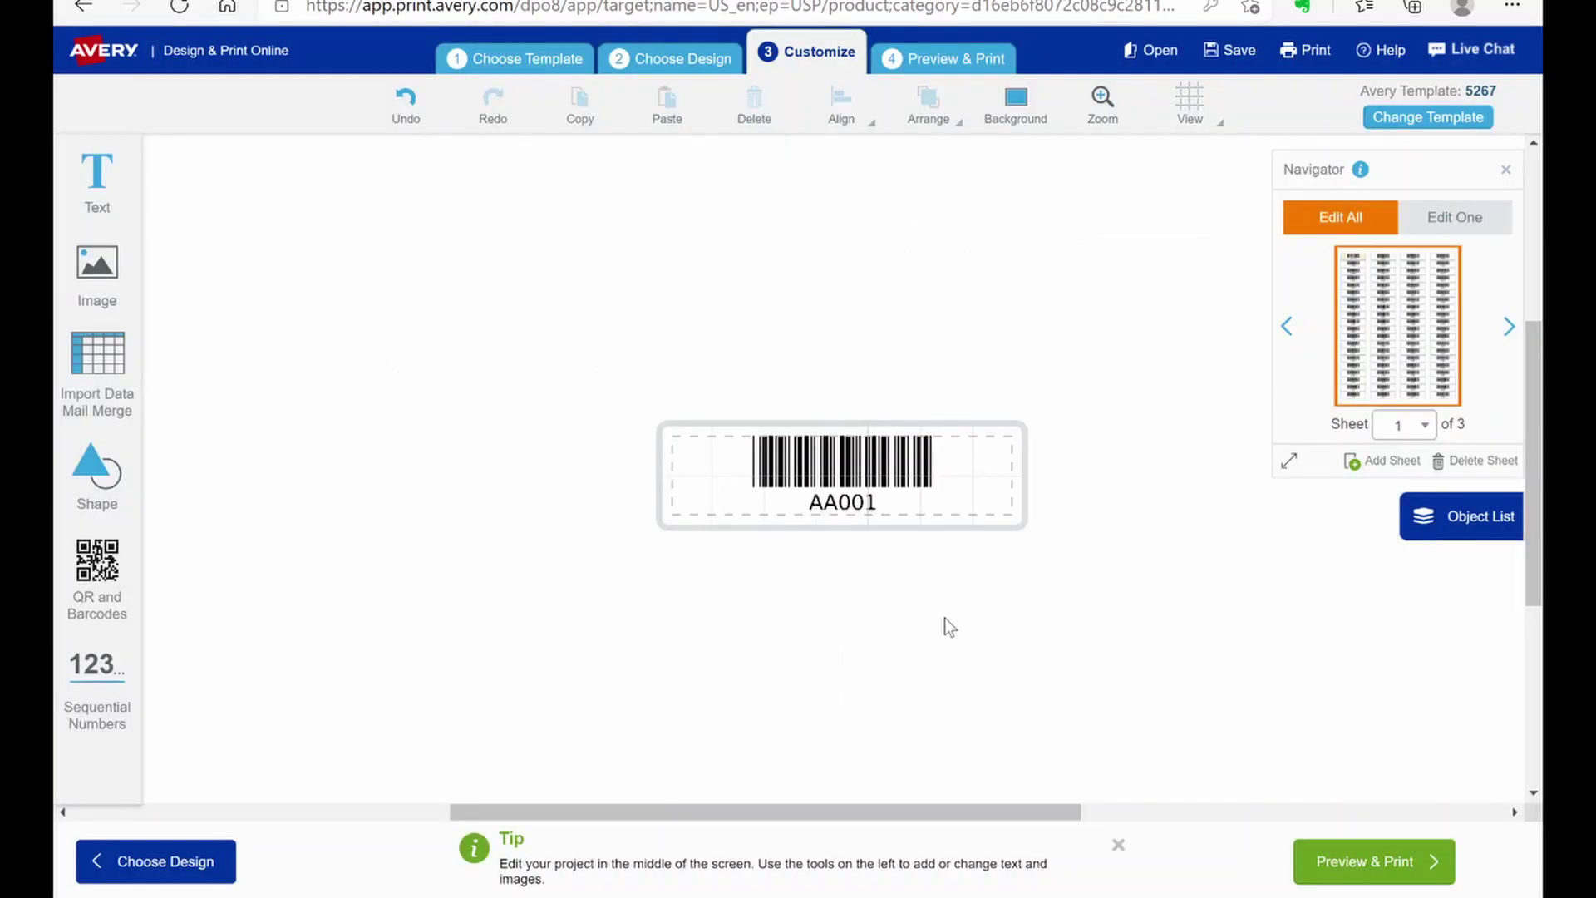
{"action": "left_click", "coordinate": [815, 460]}
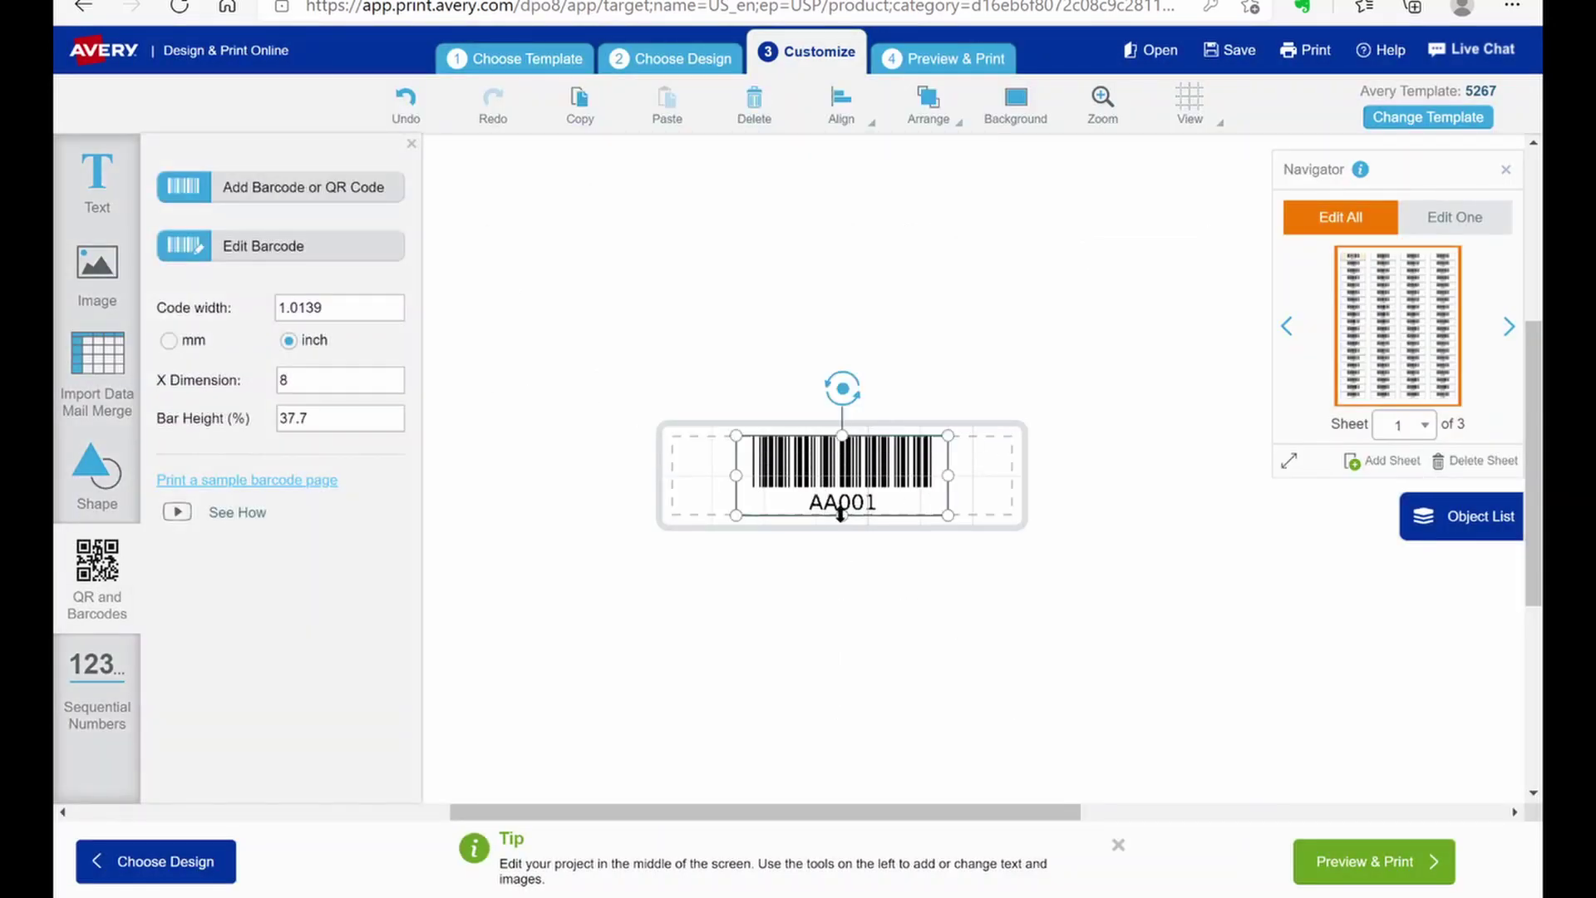
{"action": "left_click", "coordinate": [305, 419]}
{"action": "key", "text": "BackSpace"}
{"action": "key", "text": "BackSpace"}
{"action": "key", "text": "BackSpace"}
{"action": "key", "text": "BackSpace"}
{"action": "type", "text": "20"}
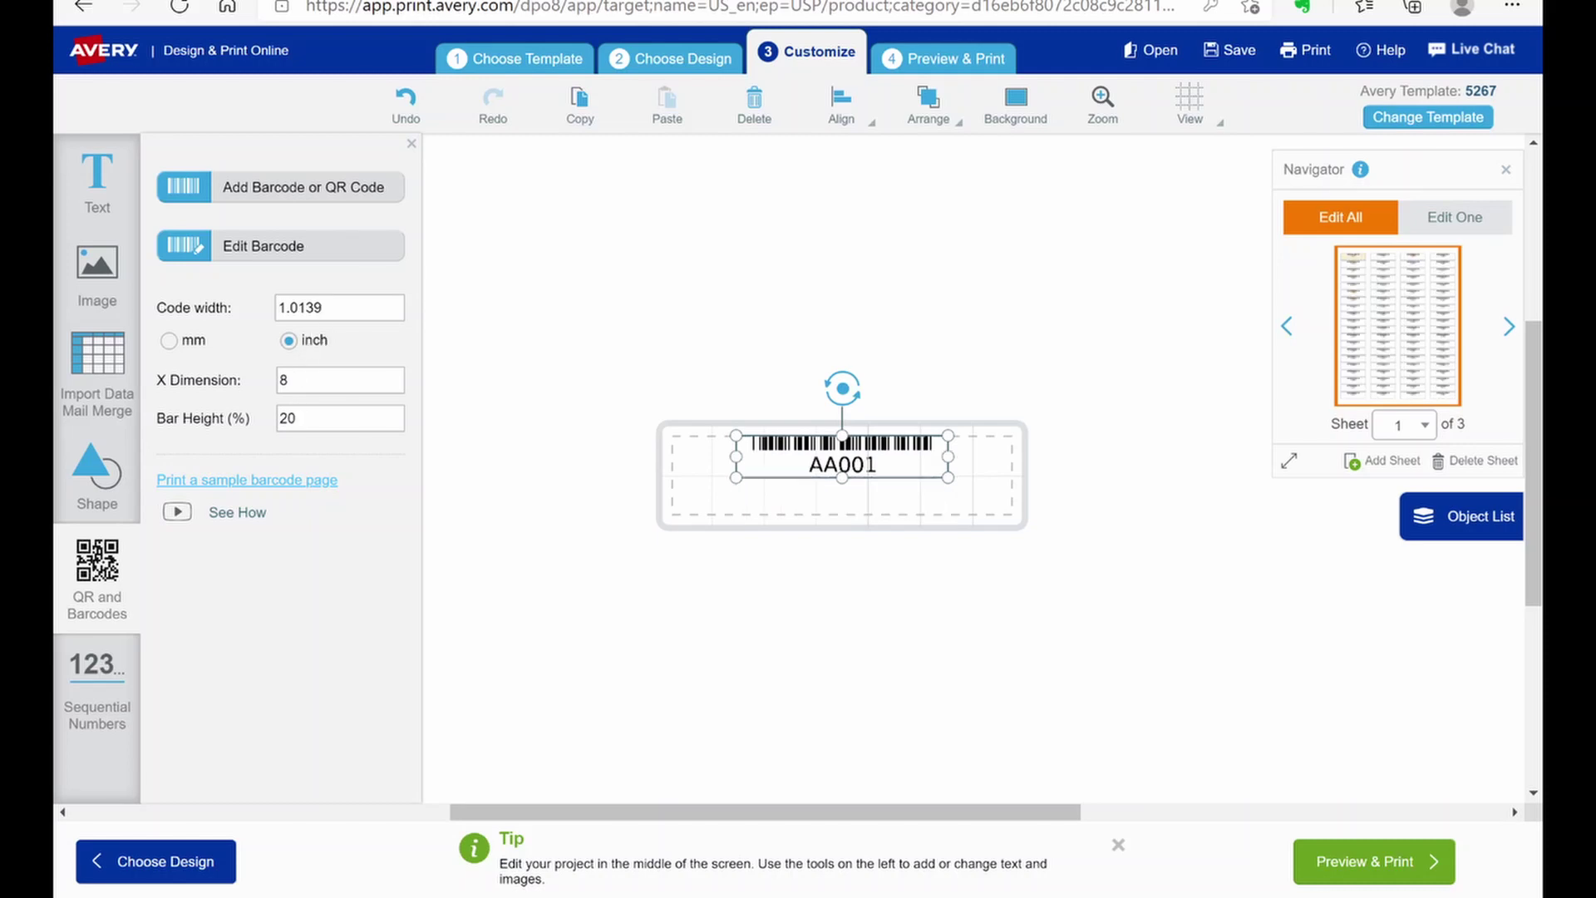
Set the code width to 1.8576 in and centre the barcode across the label.
{"action": "key", "text": "BackSpace"}
{"action": "key", "text": "BackSpace"}
{"action": "key", "text": "BackSpace"}
{"action": "key", "text": "BackSpace"}
{"action": "type", "text": "1"}
{"action": "key", "text": "ctrl+a"}
{"action": "type", "text": "1.8576"}
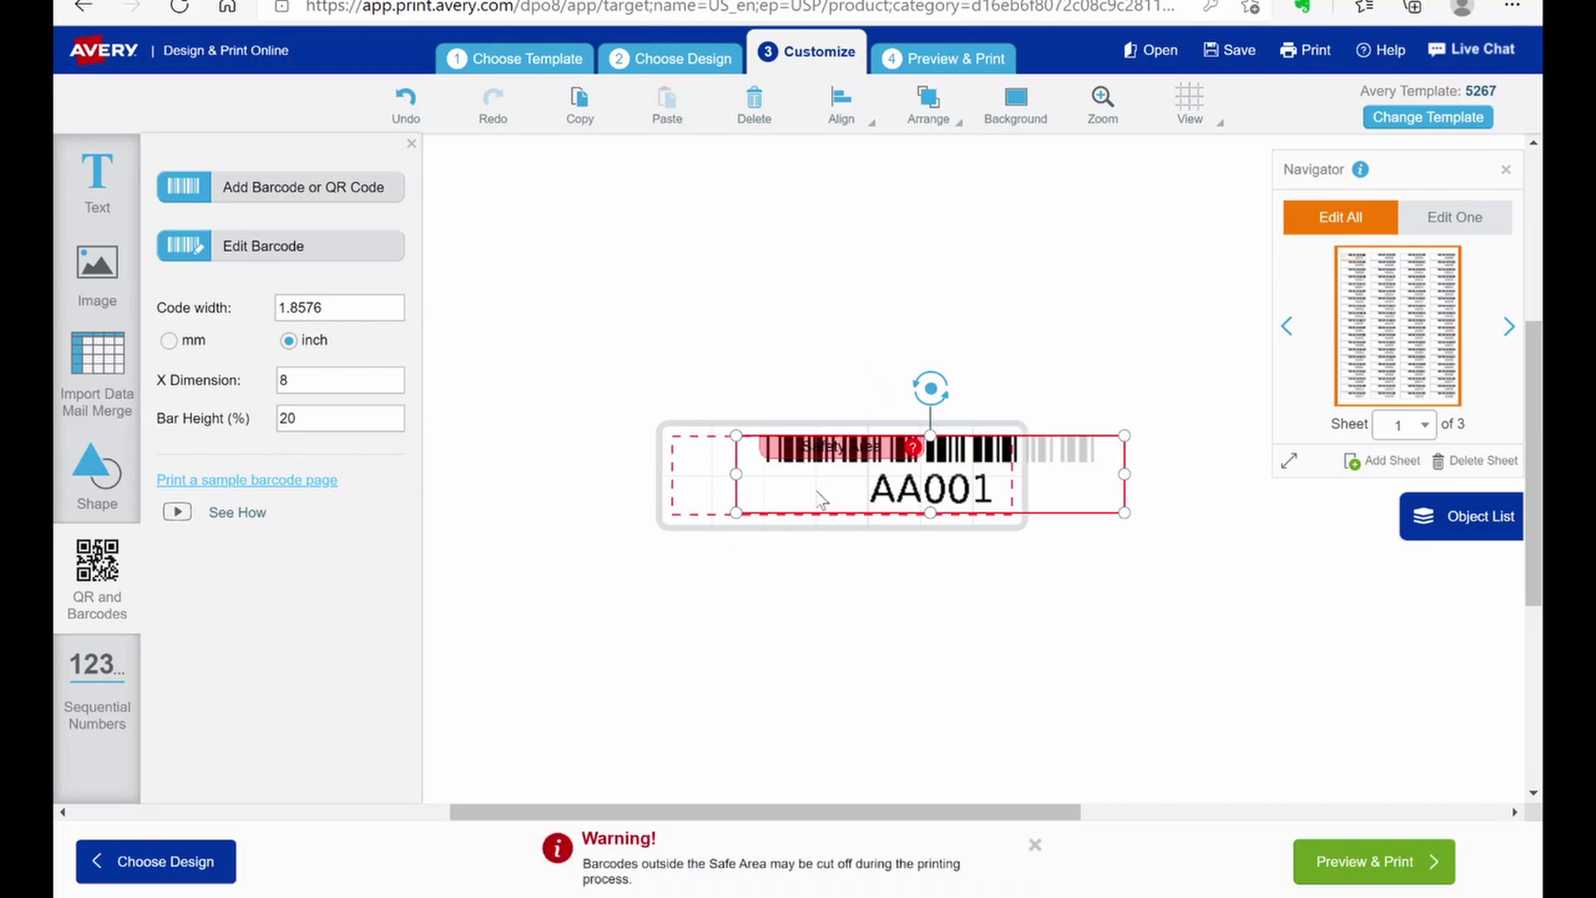
{"action": "left_click_drag", "start_coordinate": [785, 489], "coordinate": [703, 503]}
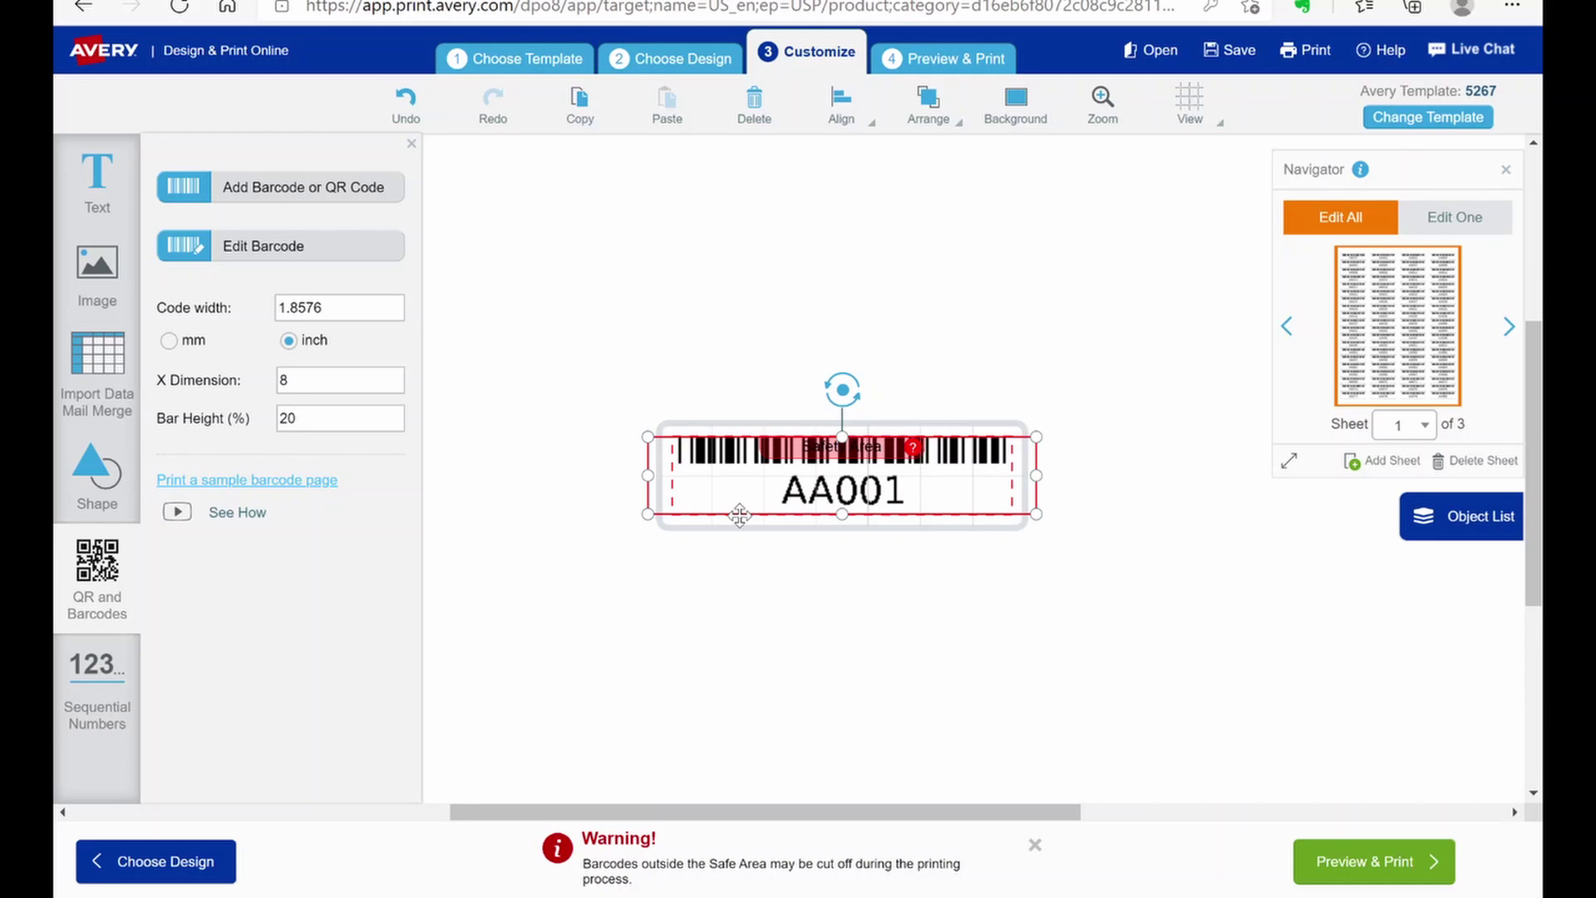
{"action": "left_click", "coordinate": [834, 572]}
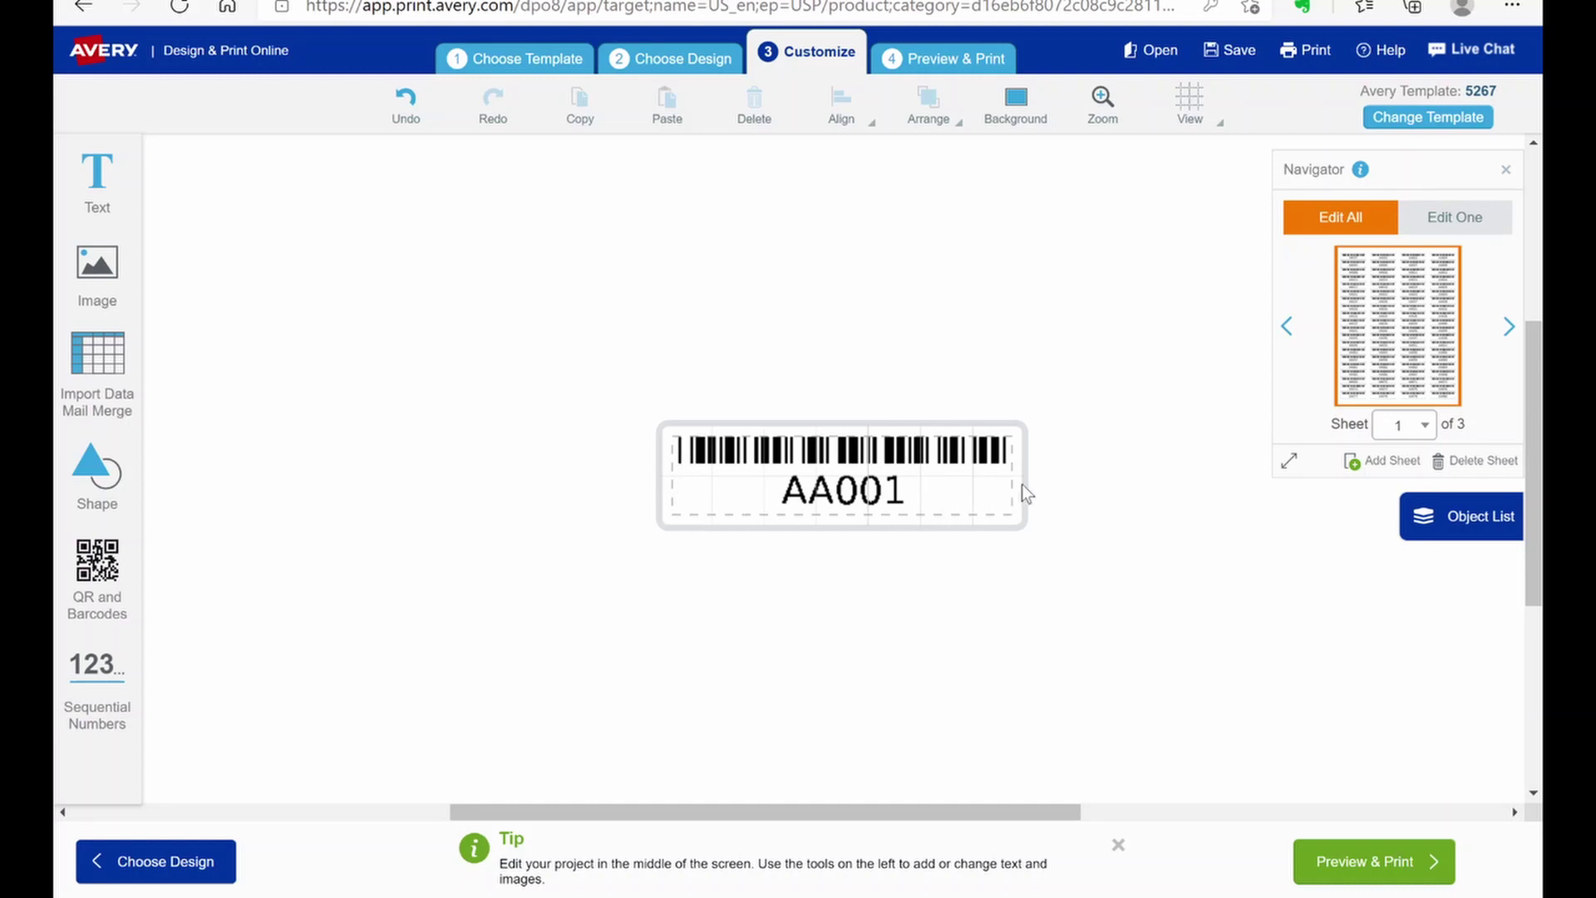
Narrow the barcode from its left edge, set bar height to 37%, and centre it.
{"action": "left_click", "coordinate": [848, 489]}
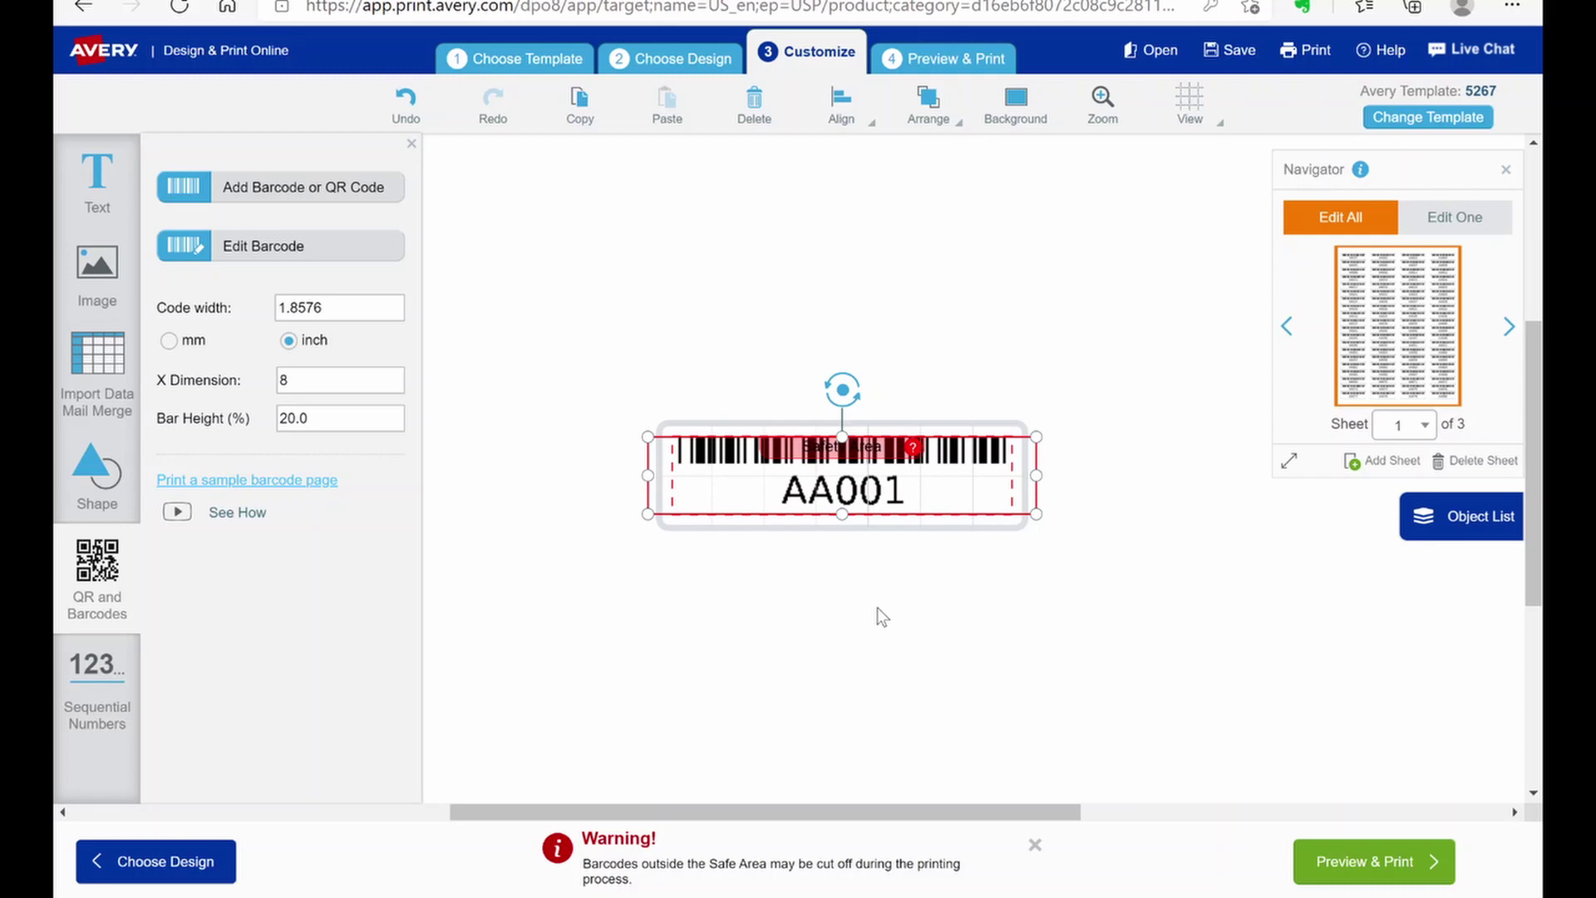
{"action": "left_click", "coordinate": [805, 591]}
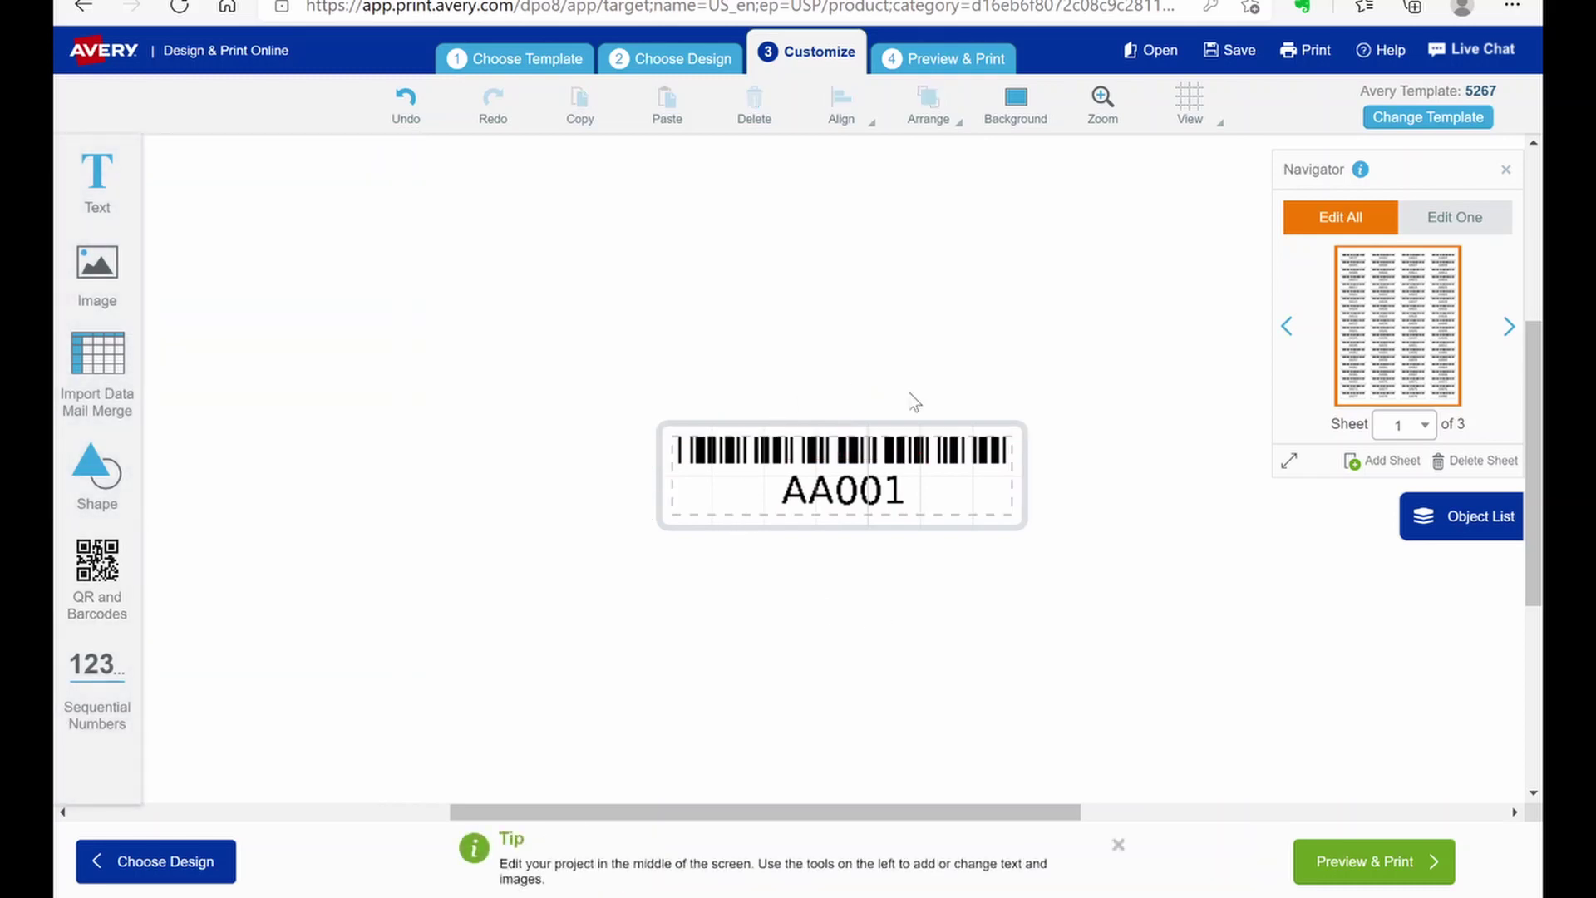
{"action": "left_click", "coordinate": [855, 452]}
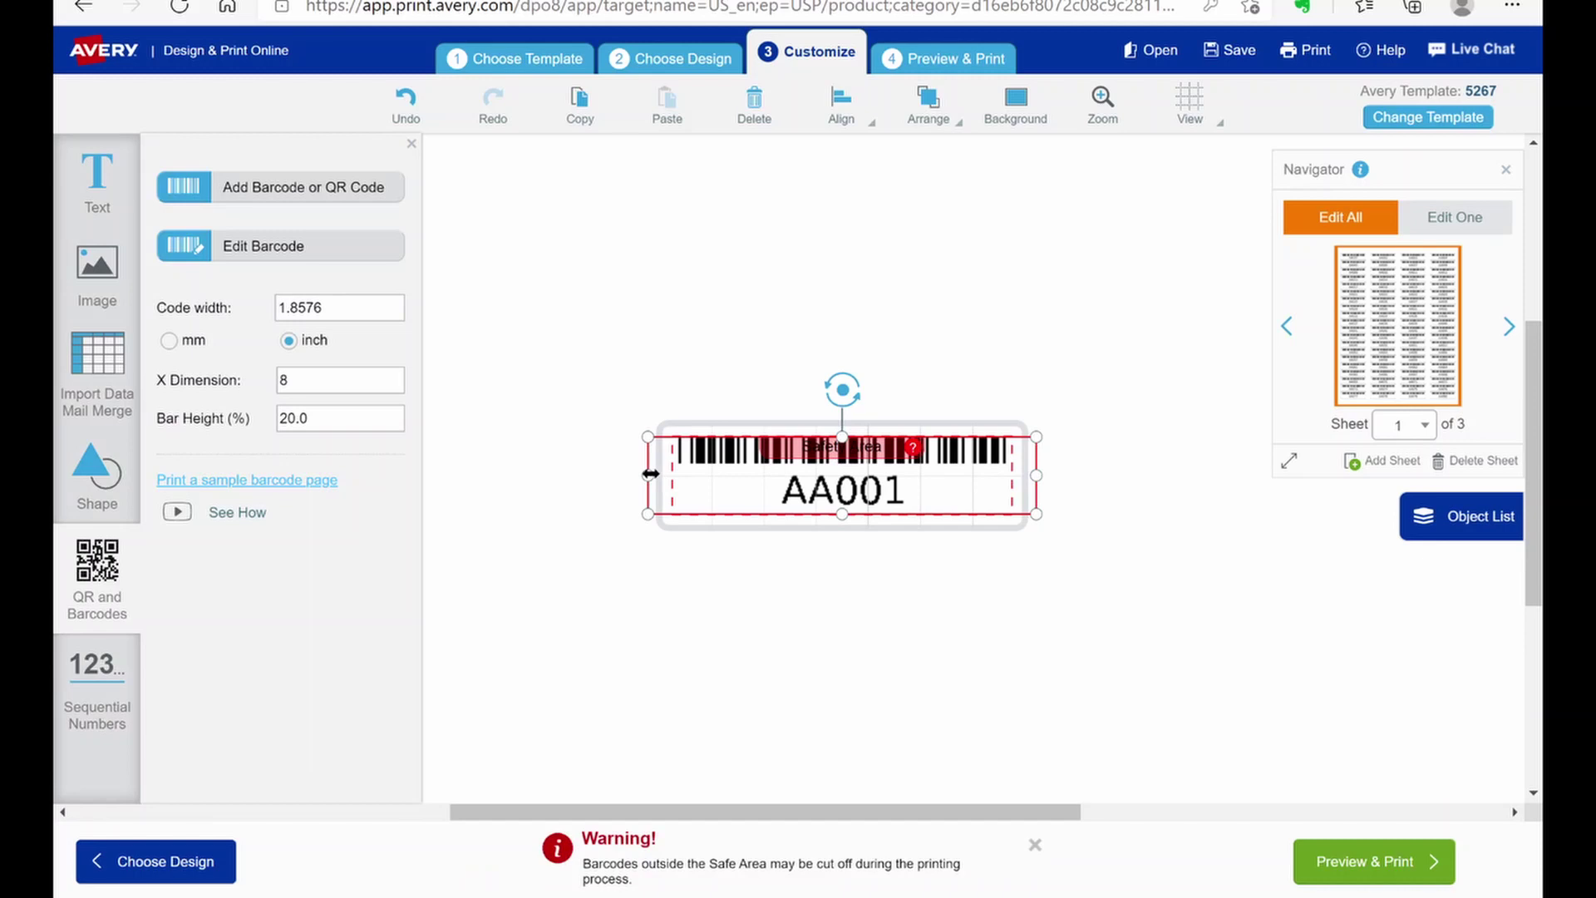
{"action": "mouse_move", "coordinate": [651, 473]}
{"action": "left_mouse_down"}
{"action": "mouse_move", "coordinate": [744, 478]}
{"action": "mouse_move", "coordinate": [654, 490]}
{"action": "mouse_move", "coordinate": [769, 492]}
{"action": "mouse_move", "coordinate": [684, 493]}
{"action": "mouse_move", "coordinate": [670, 453]}
{"action": "mouse_move", "coordinate": [732, 461]}
{"action": "mouse_move", "coordinate": [677, 459]}
{"action": "mouse_move", "coordinate": [660, 435]}
{"action": "mouse_move", "coordinate": [848, 486]}
{"action": "mouse_move", "coordinate": [637, 461]}
{"action": "mouse_move", "coordinate": [671, 474]}
{"action": "left_mouse_up"}
{"action": "key", "text": "BackSpace"}
{"action": "key", "text": "BackSpace"}
{"action": "key", "text": "BackSpace"}
{"action": "key", "text": "BackSpace"}
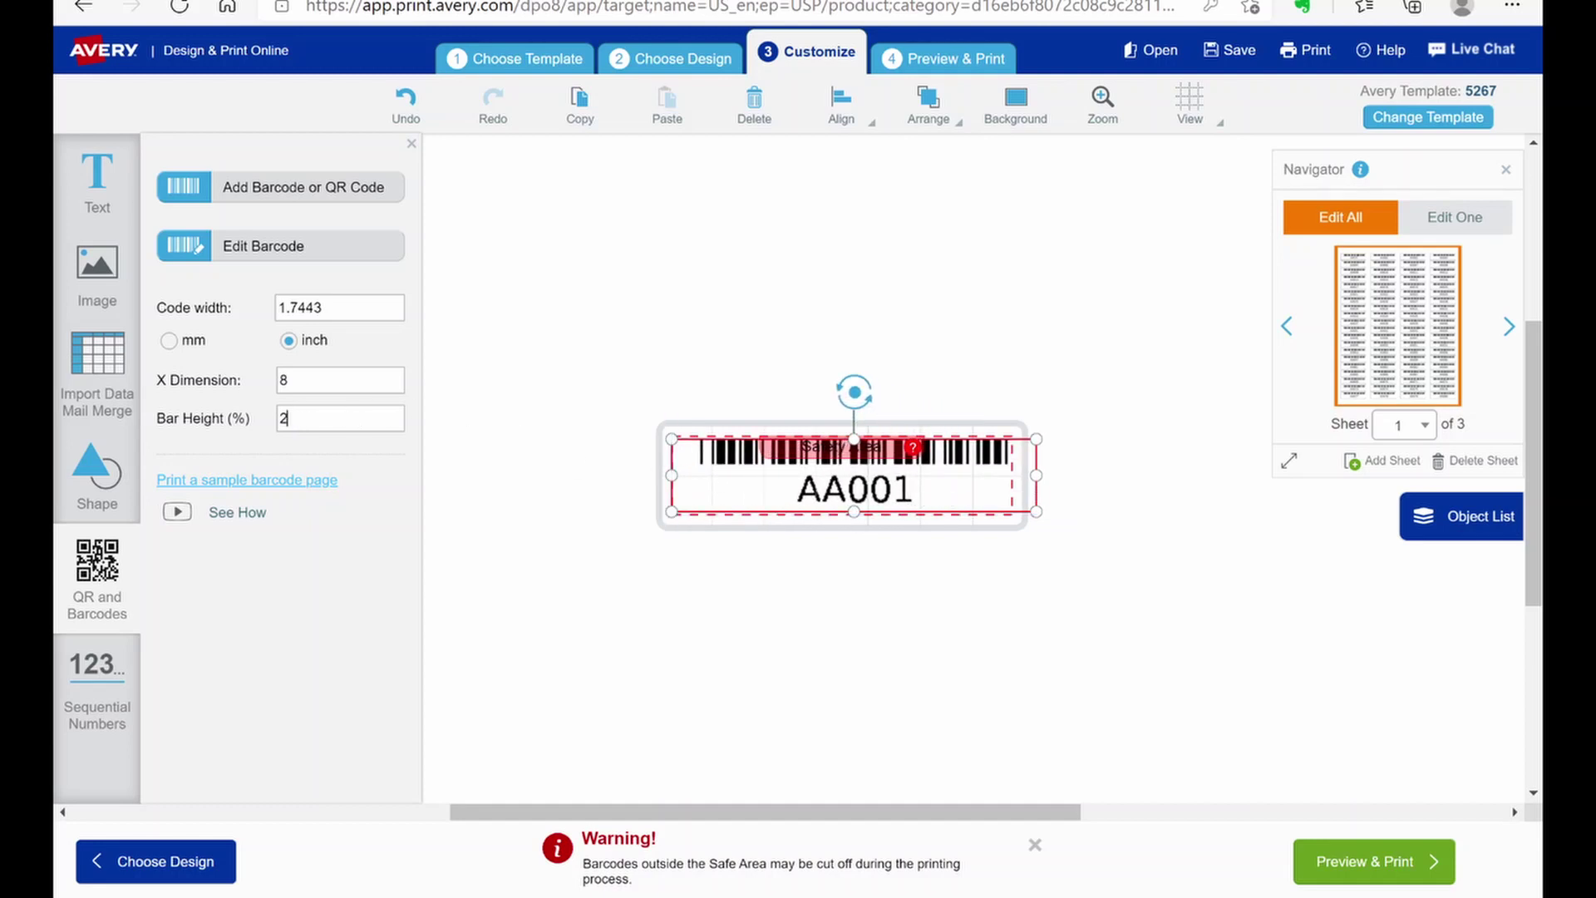
{"action": "type", "text": "37"}
{"action": "key", "text": "Return"}
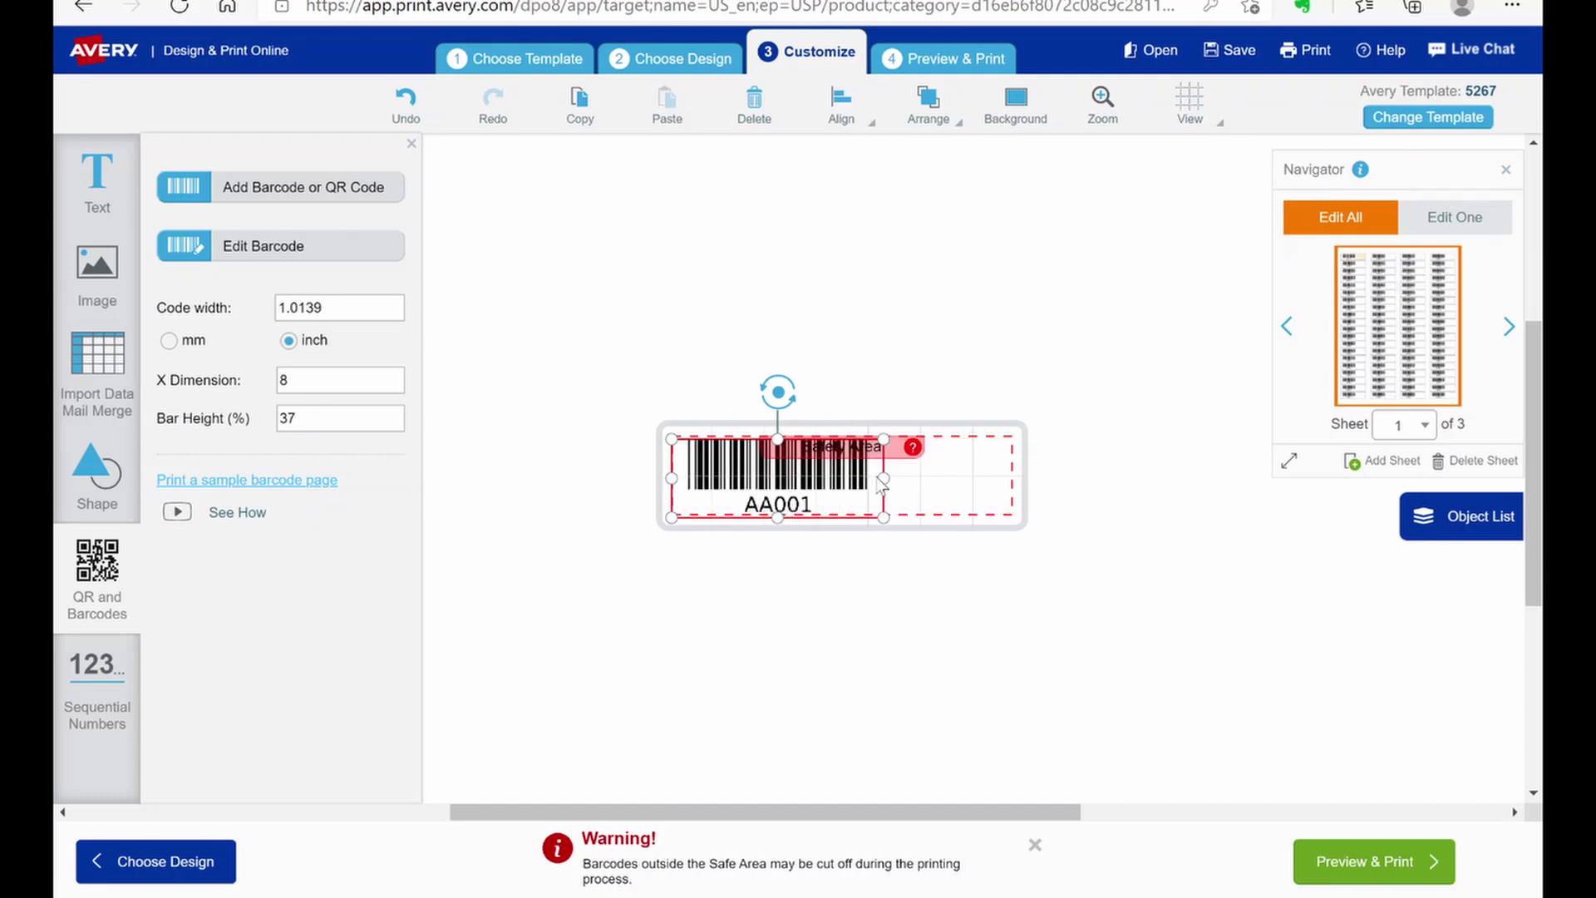
{"action": "left_click_drag", "start_coordinate": [882, 483], "coordinate": [946, 478]}
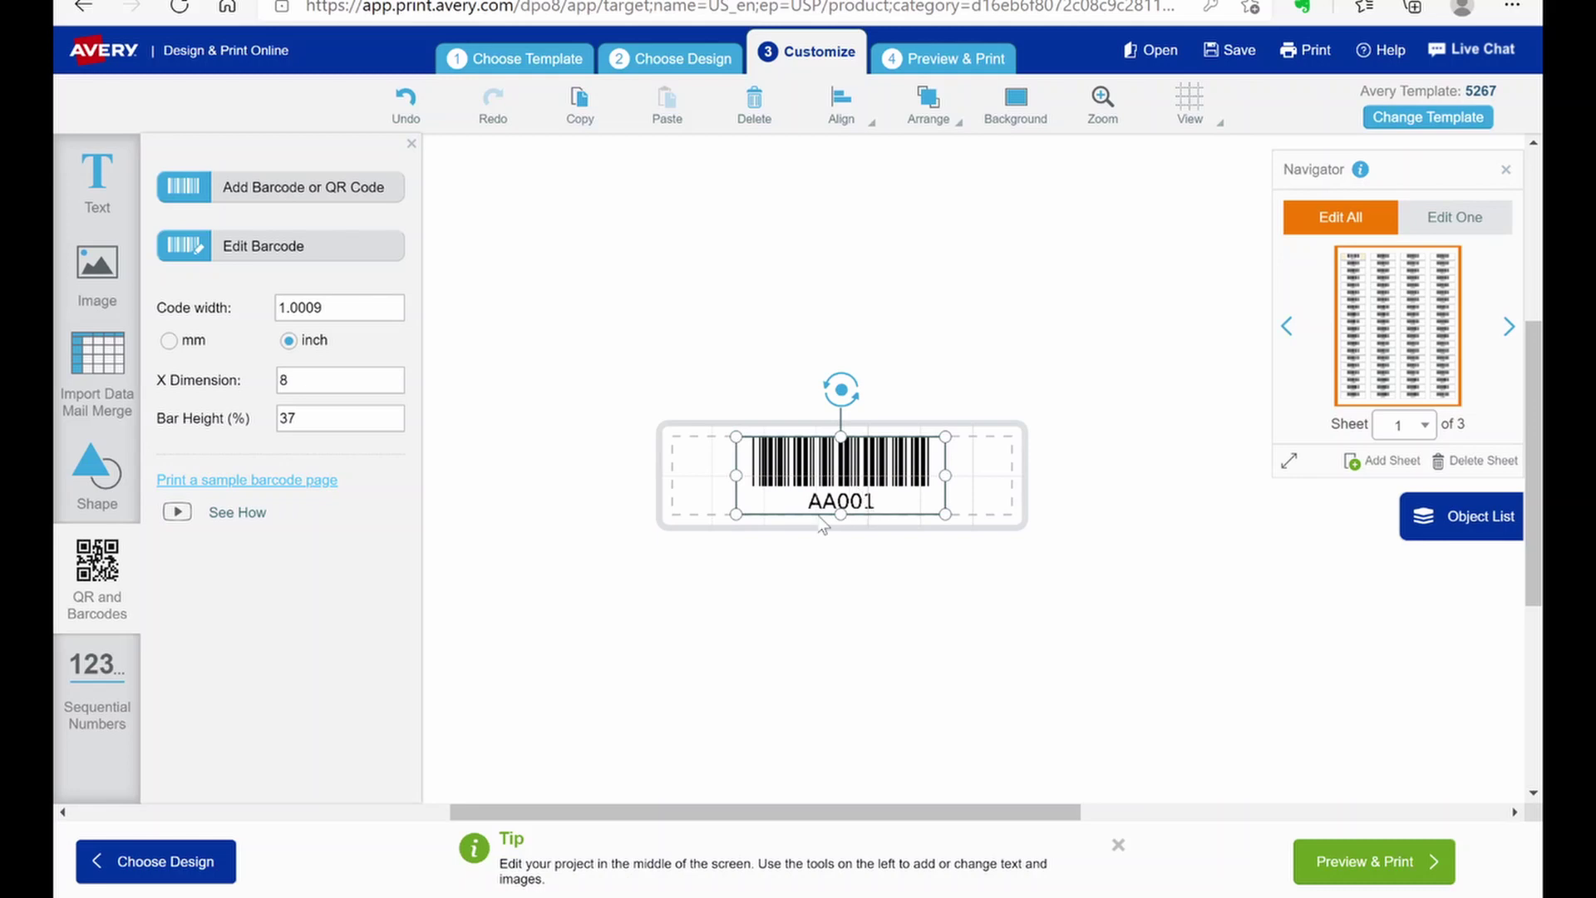
Turn off 'Display text below the code' and apply the barcode change.
{"action": "left_click", "coordinate": [272, 262]}
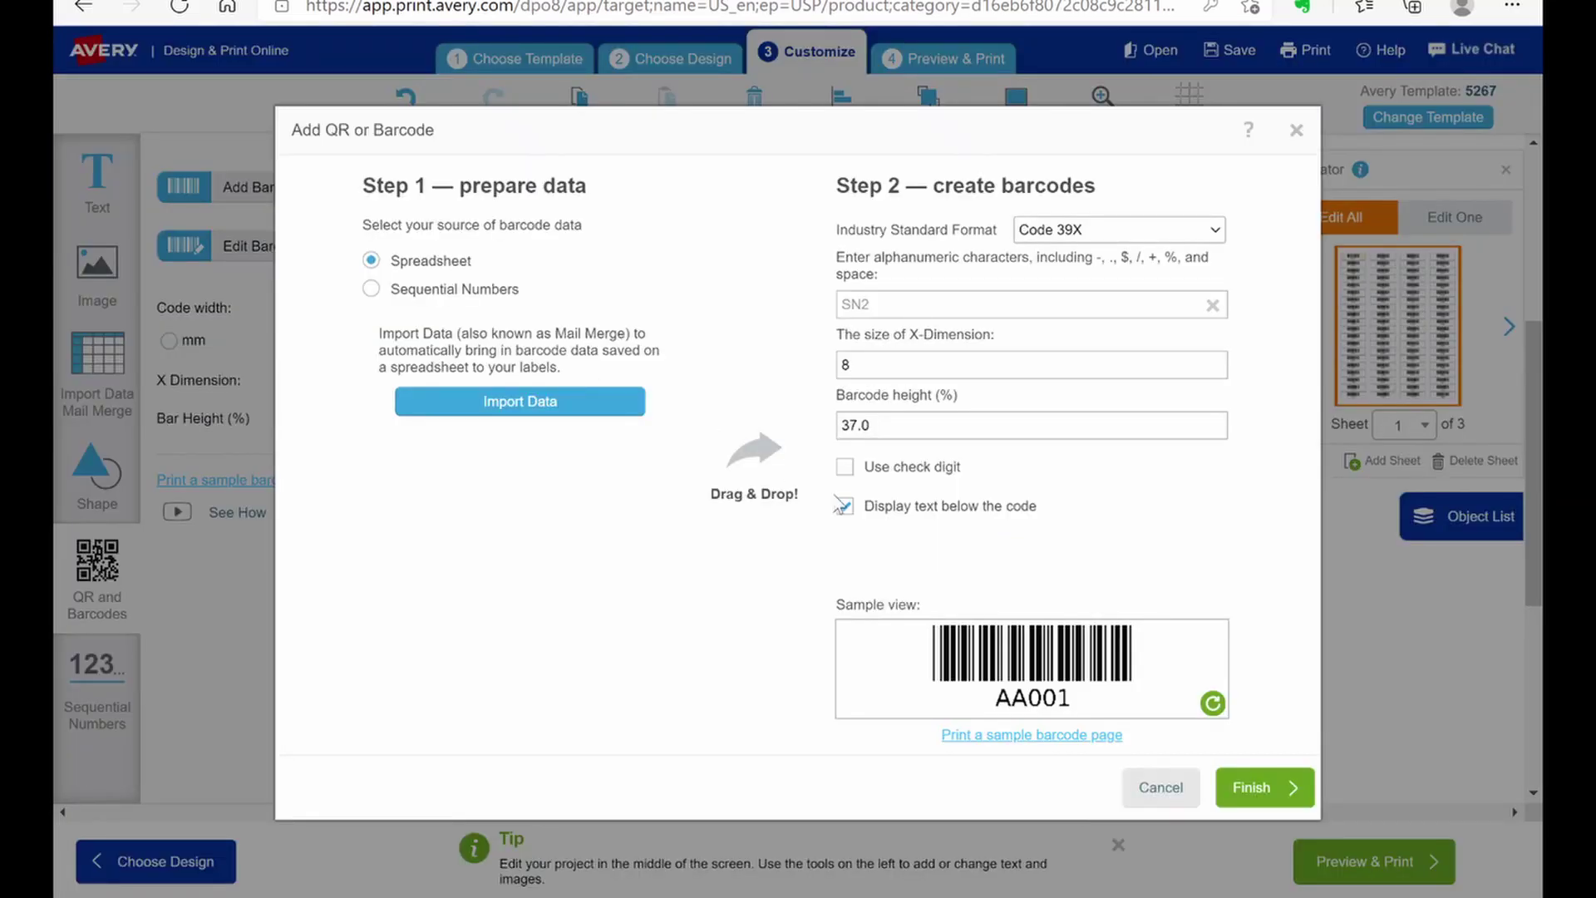
{"action": "left_click", "coordinate": [1266, 788]}
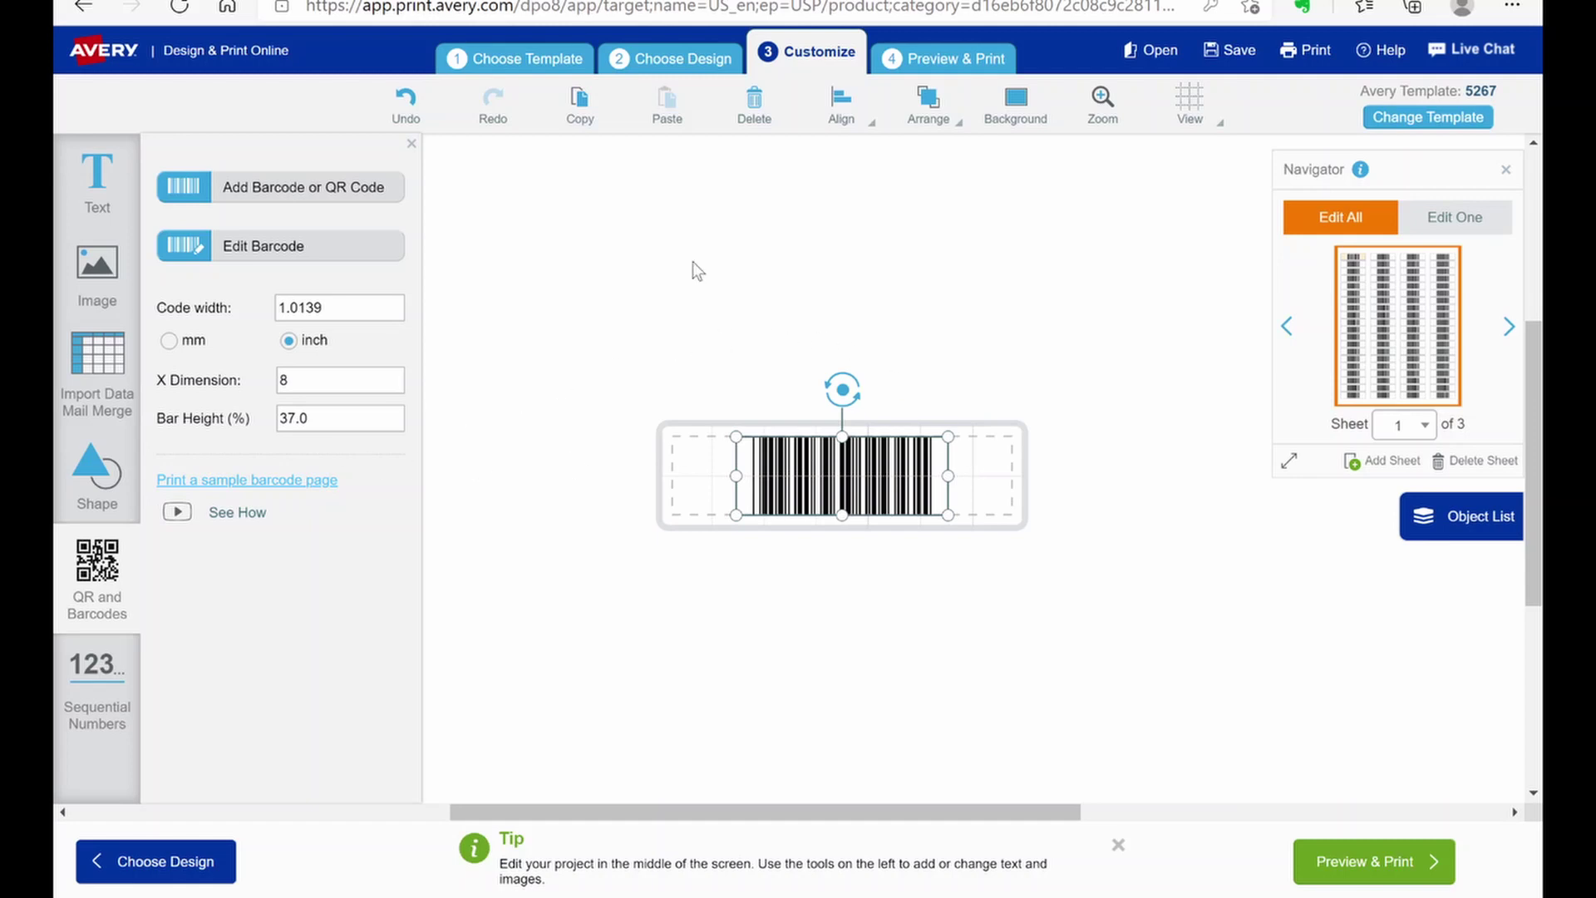
Leave the unsaved editor and start a new Avery Design & Print project.
{"action": "left_click", "coordinate": [113, 50]}
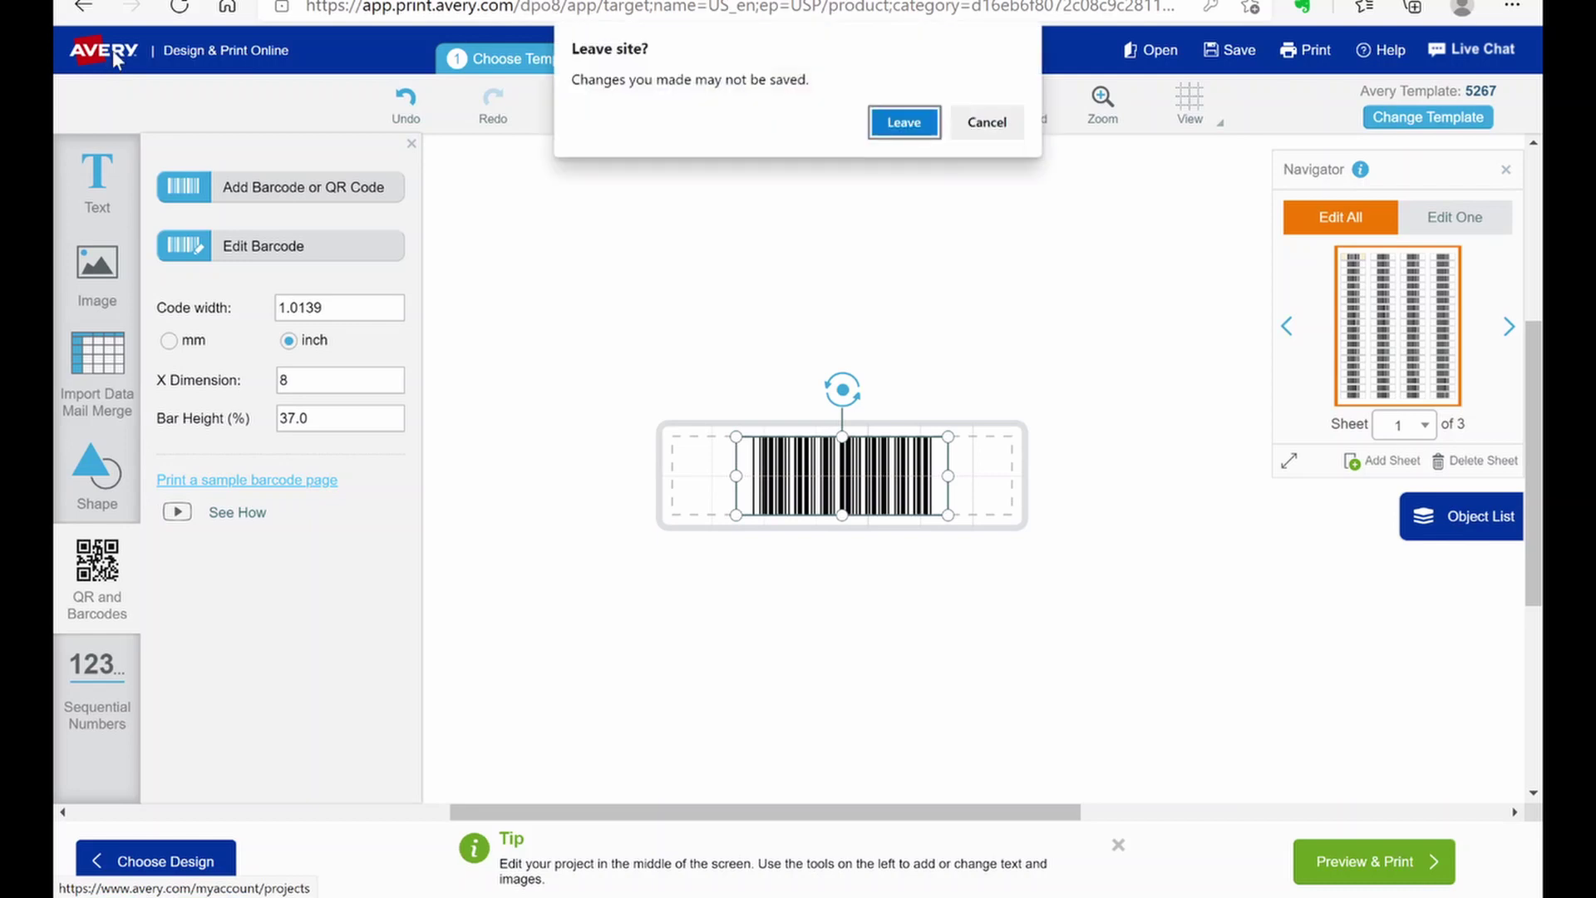
{"action": "left_click", "coordinate": [903, 123]}
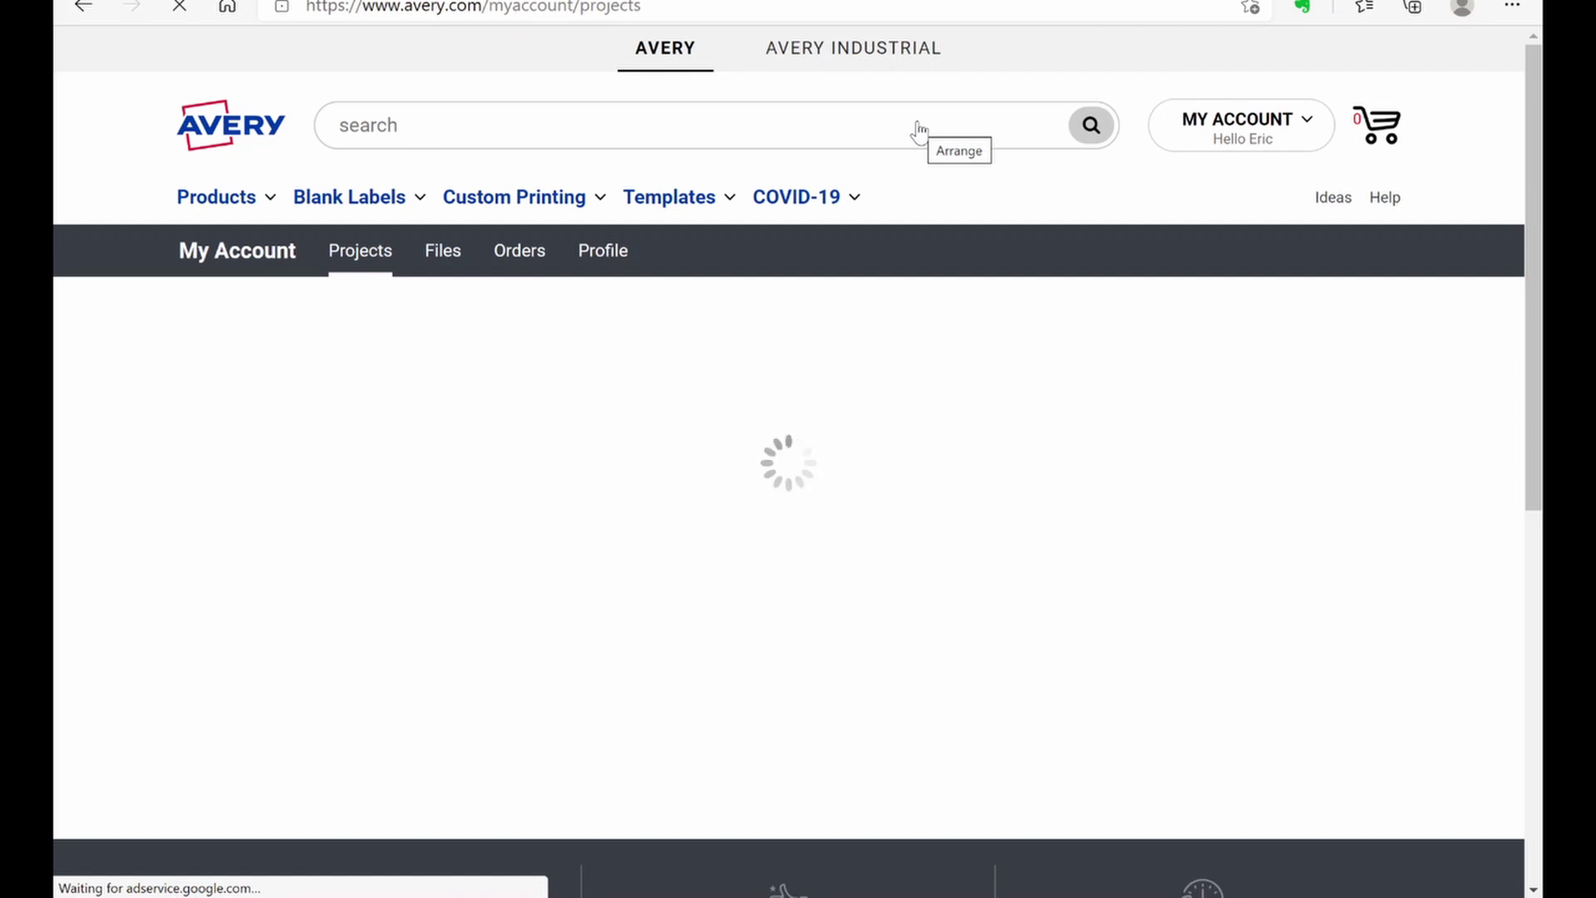
{"action": "mouse_move", "coordinate": [676, 208]}
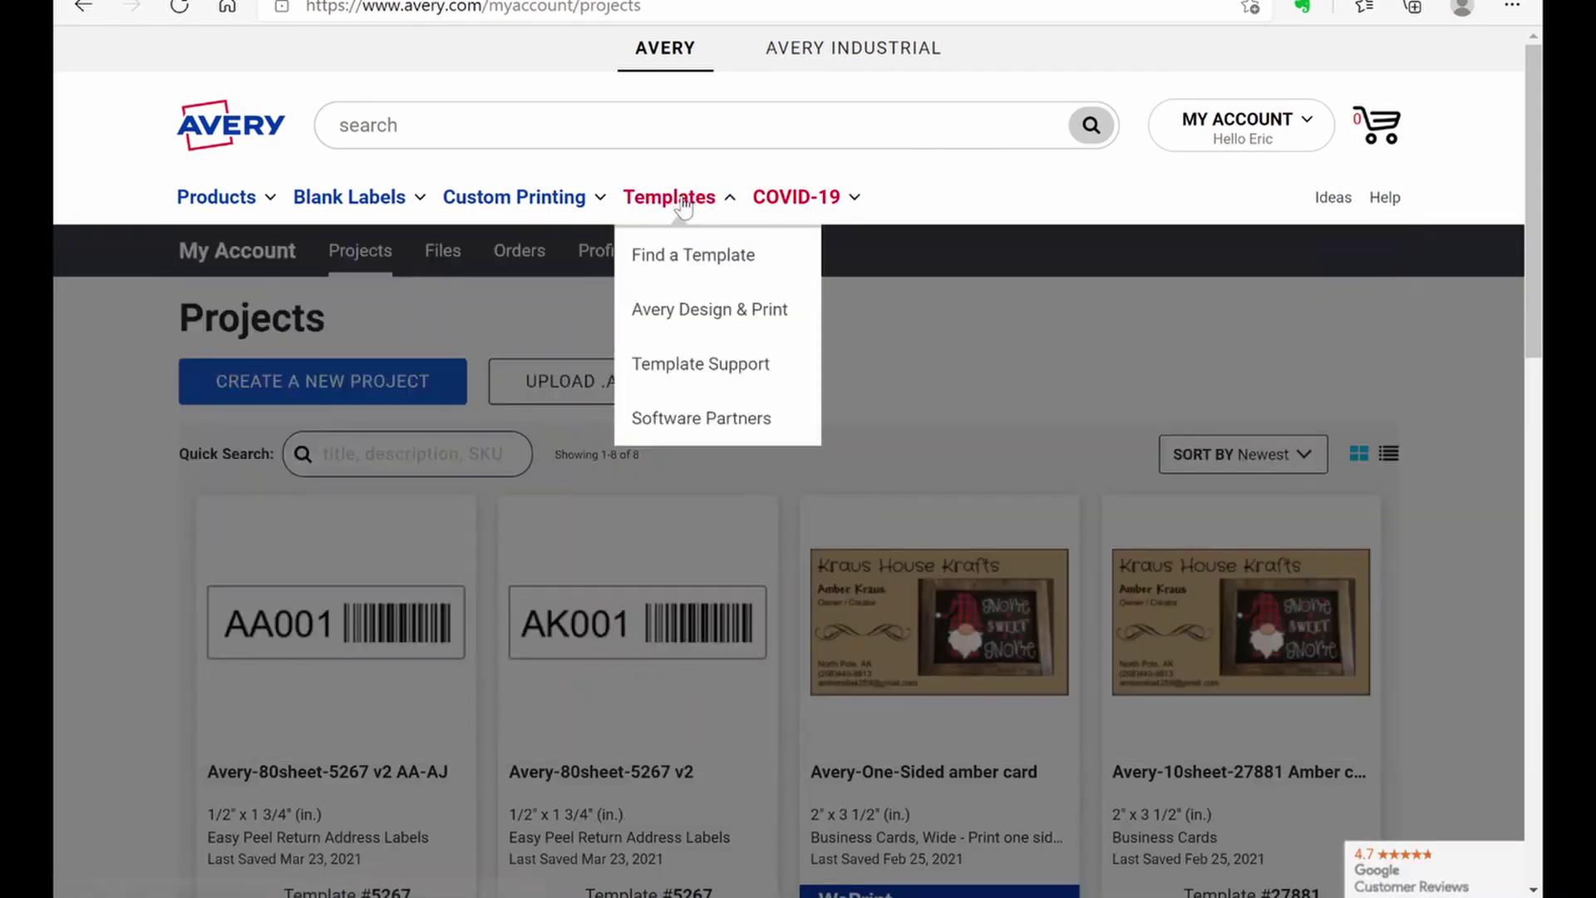
{"action": "left_click", "coordinate": [682, 312]}
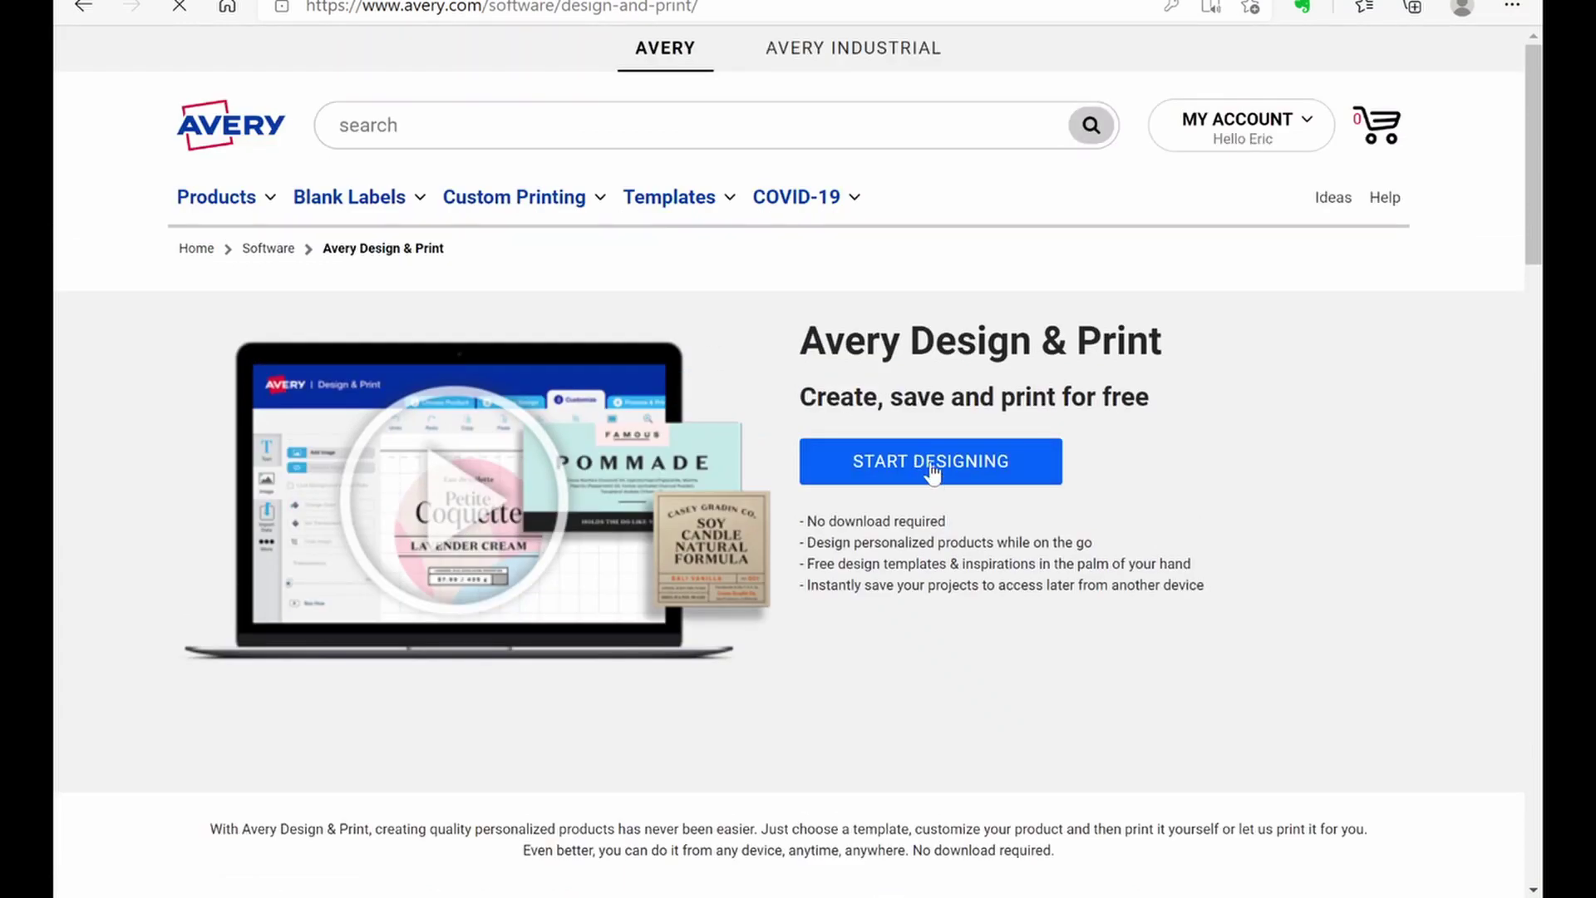
{"action": "left_click", "coordinate": [931, 466]}
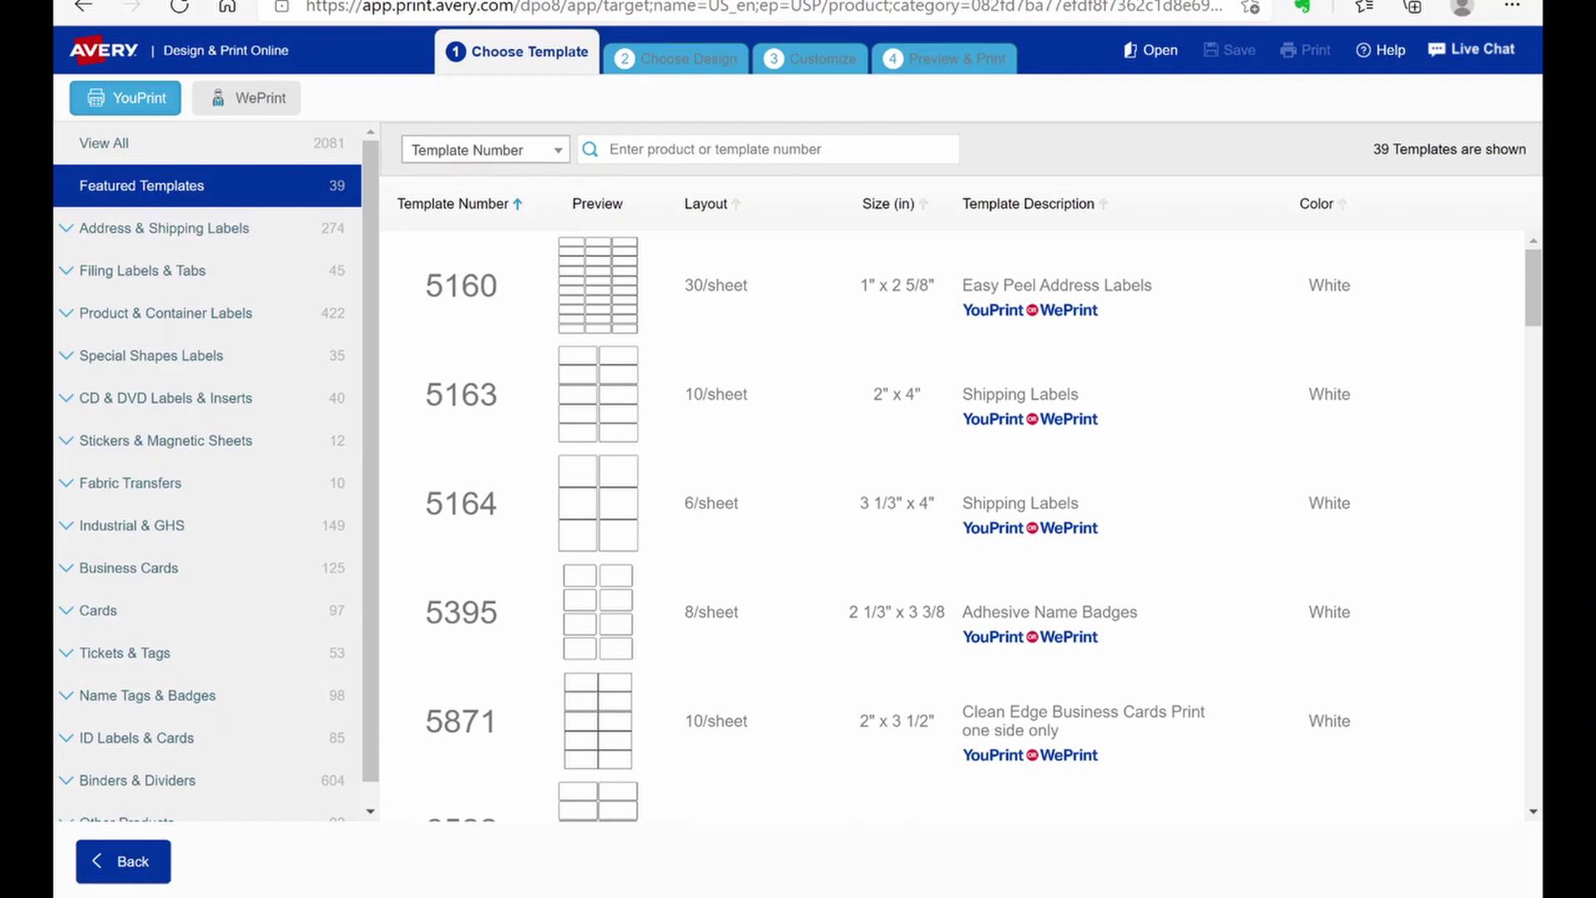
Open template 5267 with the blank design for customizing.
{"action": "type", "text": "5267"}
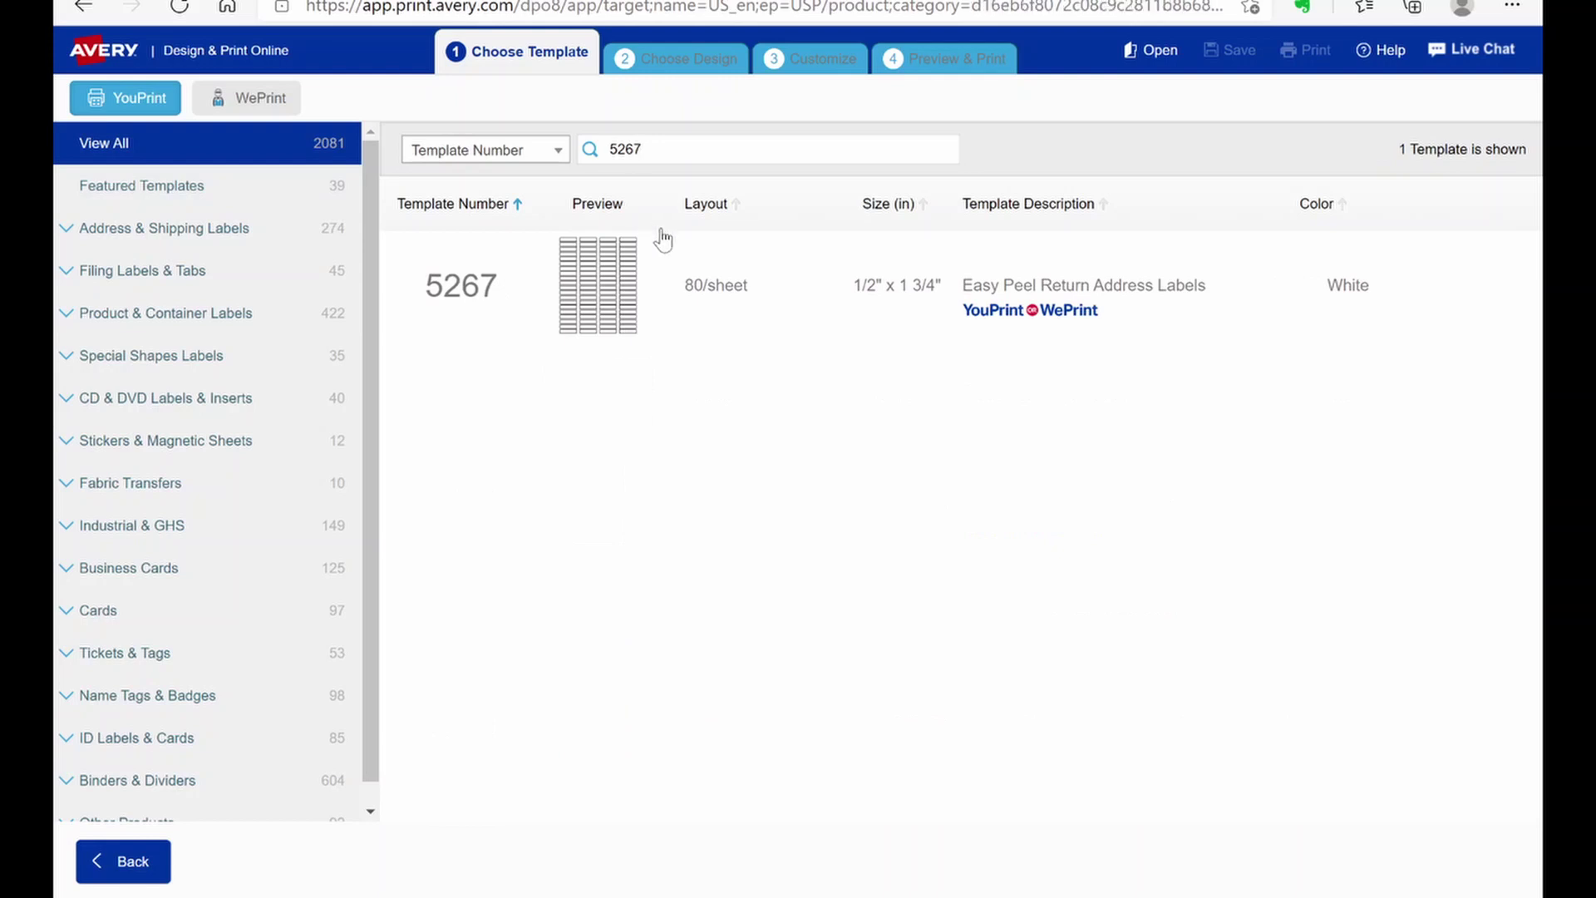
{"action": "left_click", "coordinate": [694, 259]}
{"action": "left_click", "coordinate": [1456, 283]}
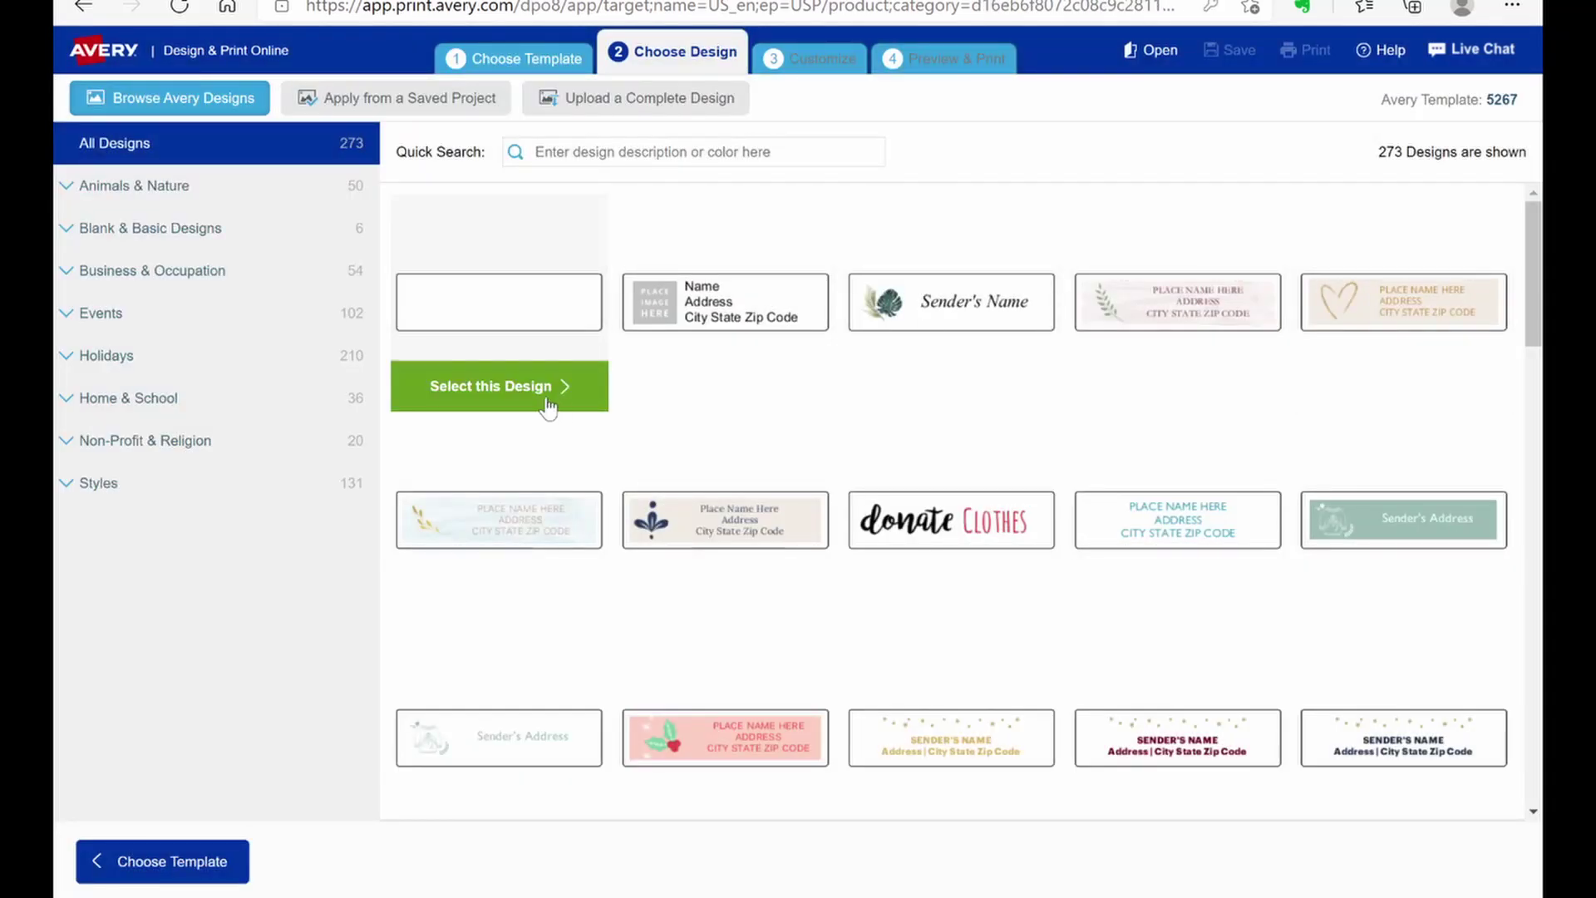
{"action": "left_click", "coordinate": [546, 398]}
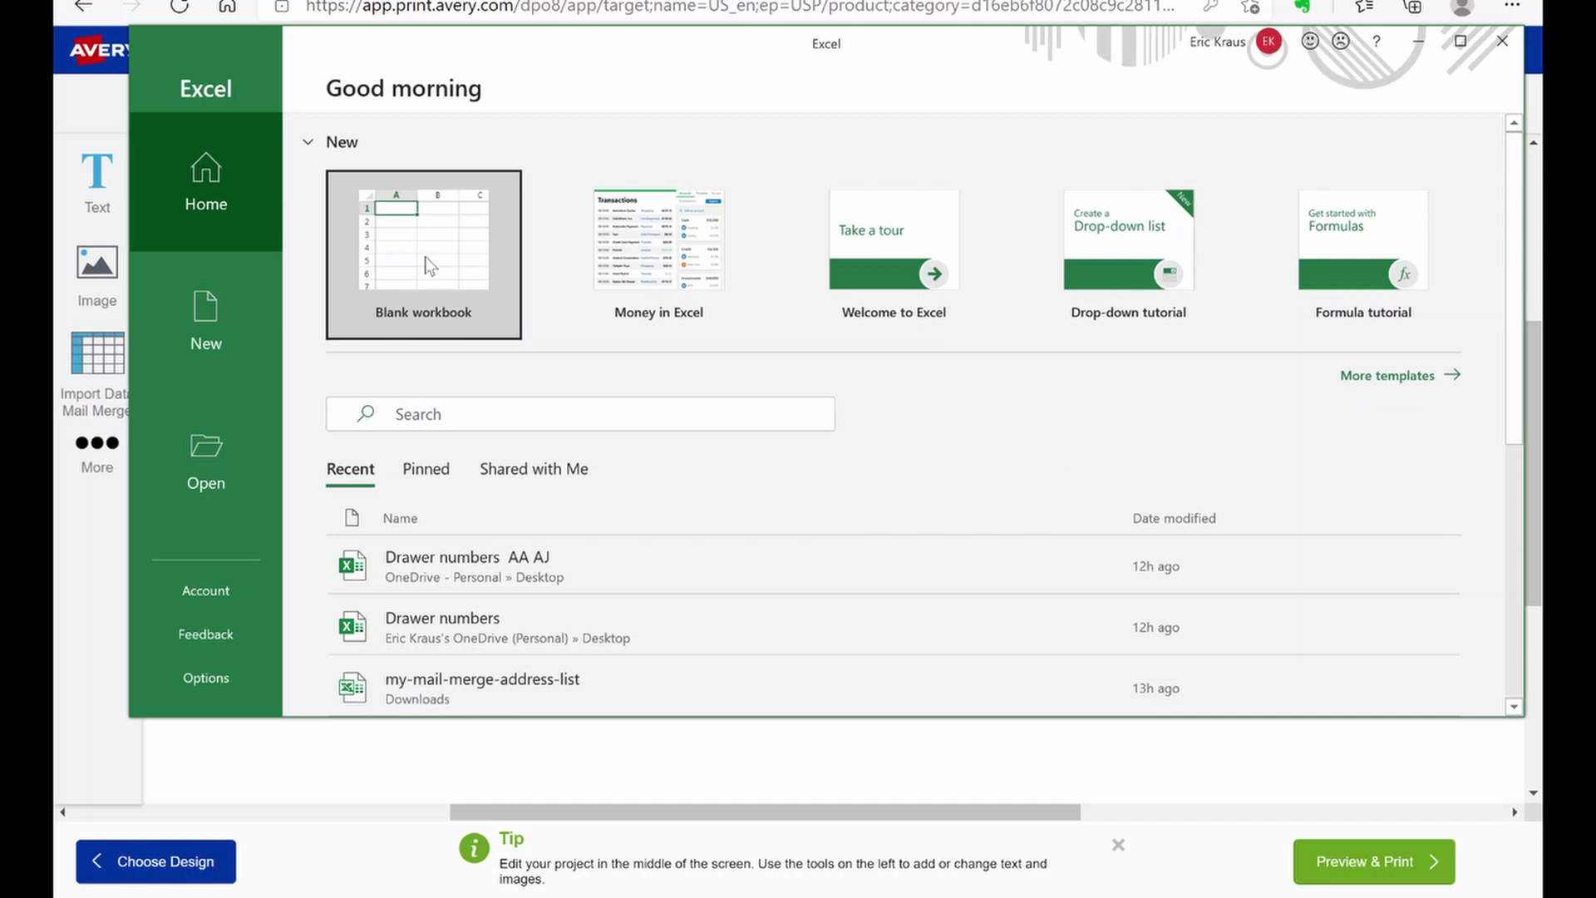
Create a blank workbook and enter 0001 in A1, which Excel shows as 1.
{"action": "left_click", "coordinate": [429, 266]}
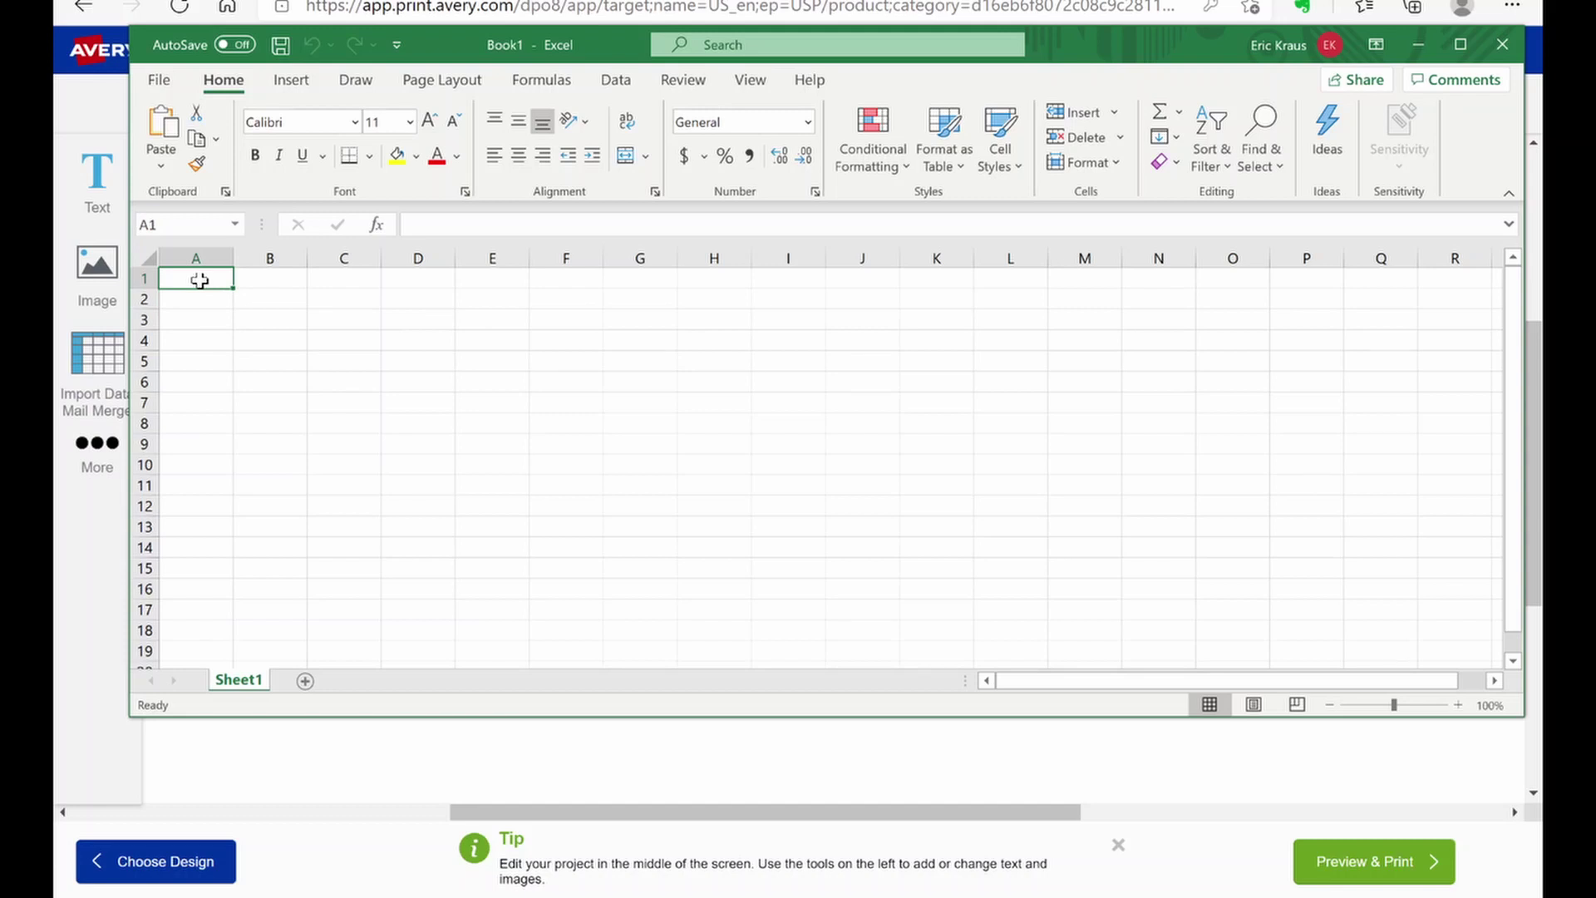
{"action": "type", "text": "00"}
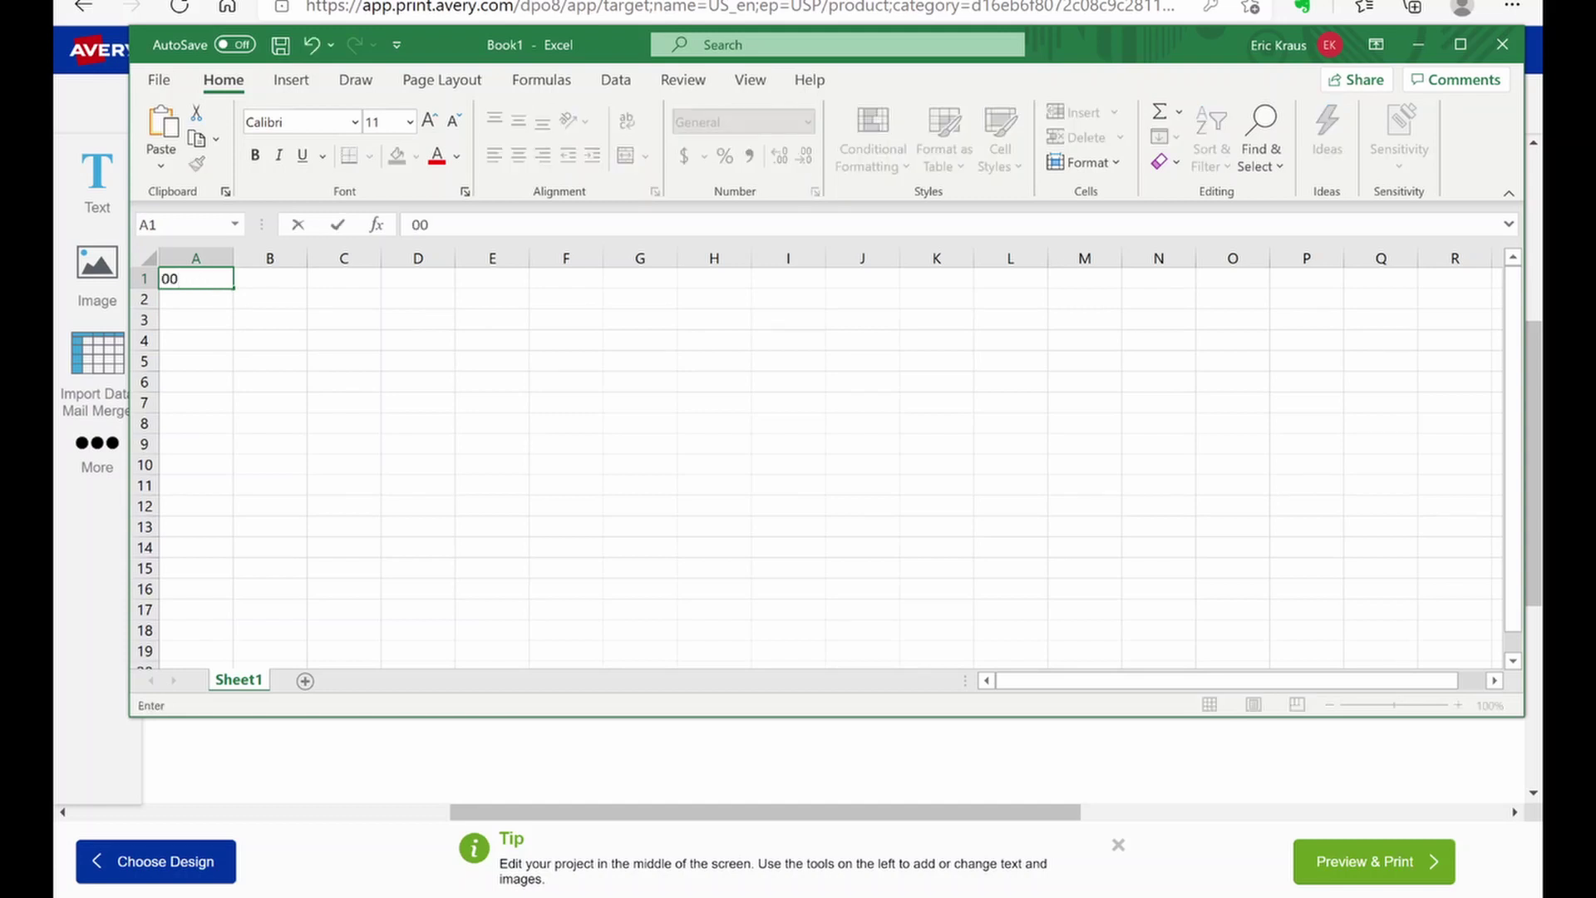
{"action": "type", "text": "01"}
{"action": "left_click", "coordinate": [250, 279]}
{"action": "left_click", "coordinate": [222, 277]}
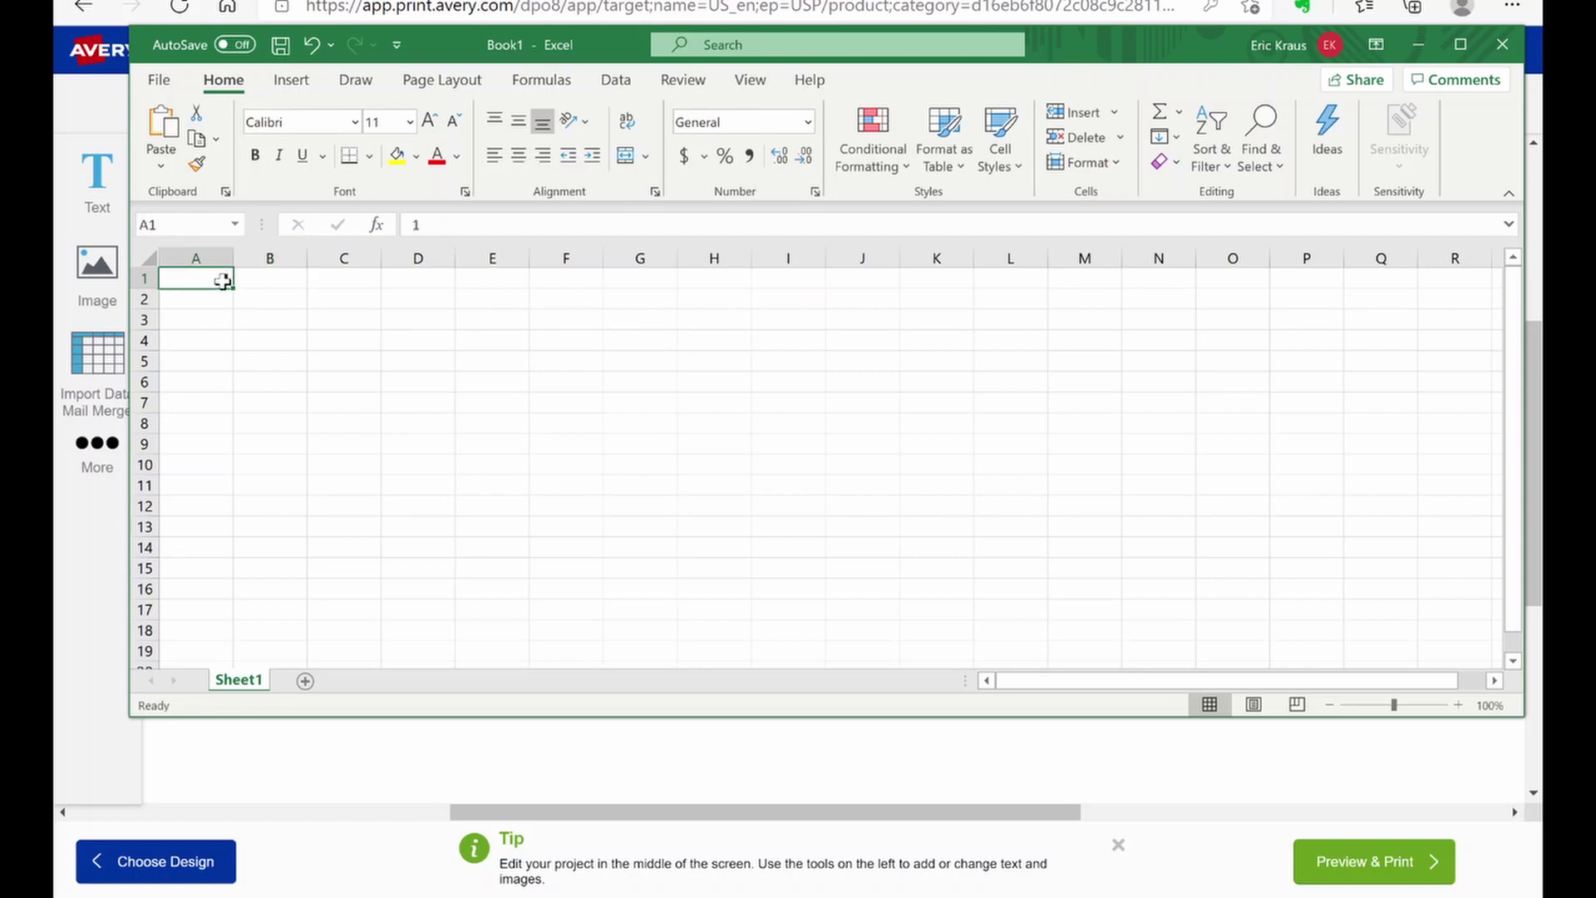
Format cell A1 with the Text number format.
{"action": "right_click", "coordinate": [222, 277]}
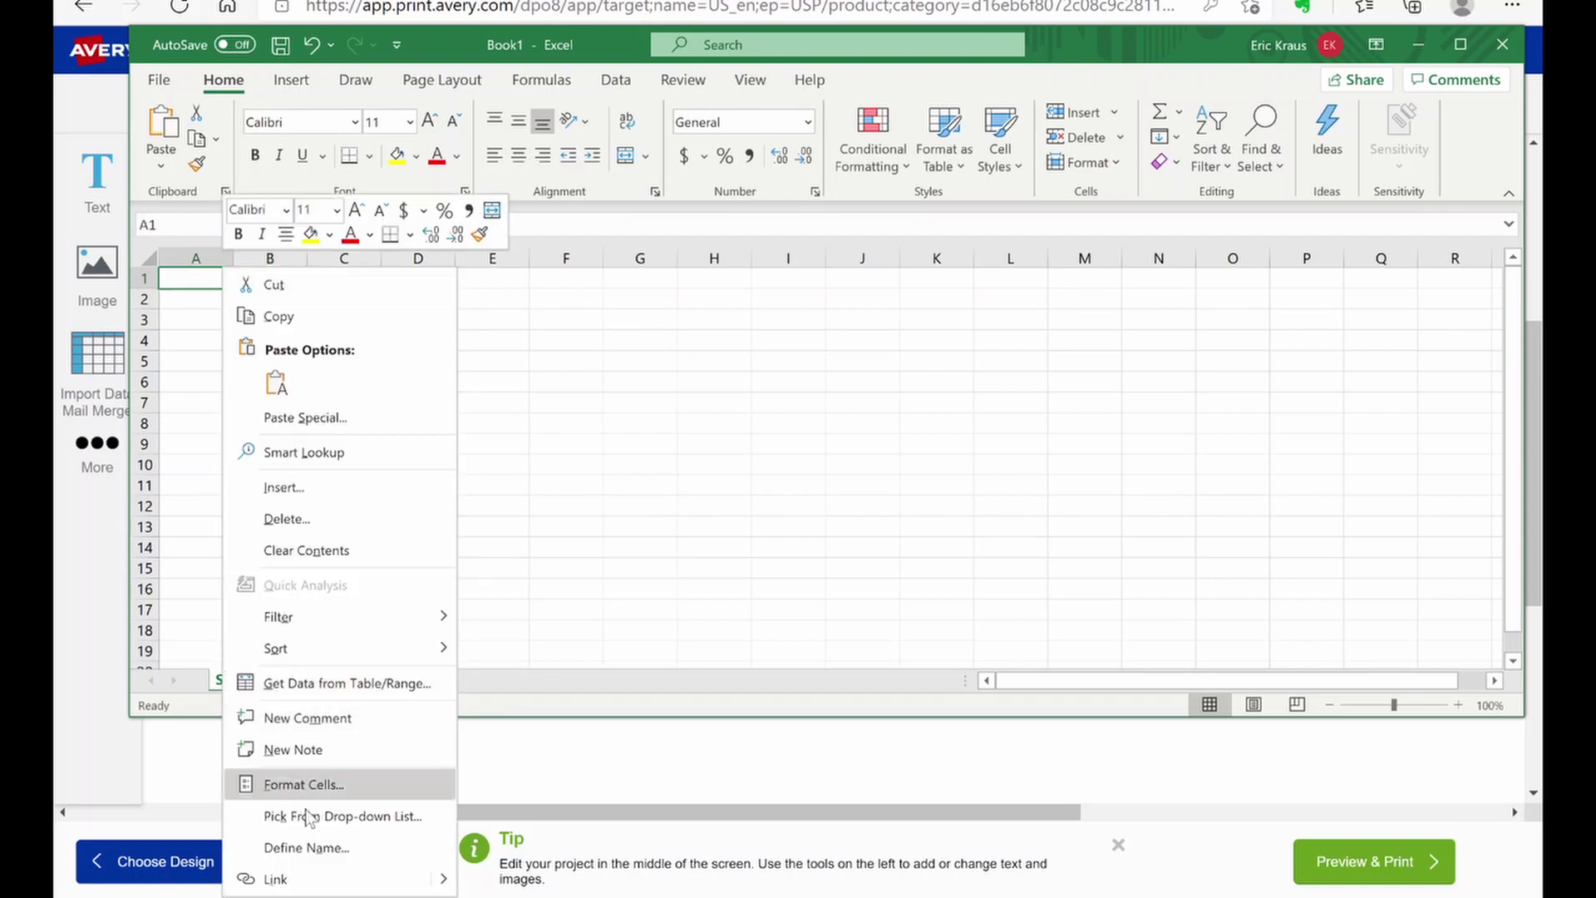
{"action": "left_click", "coordinate": [311, 783]}
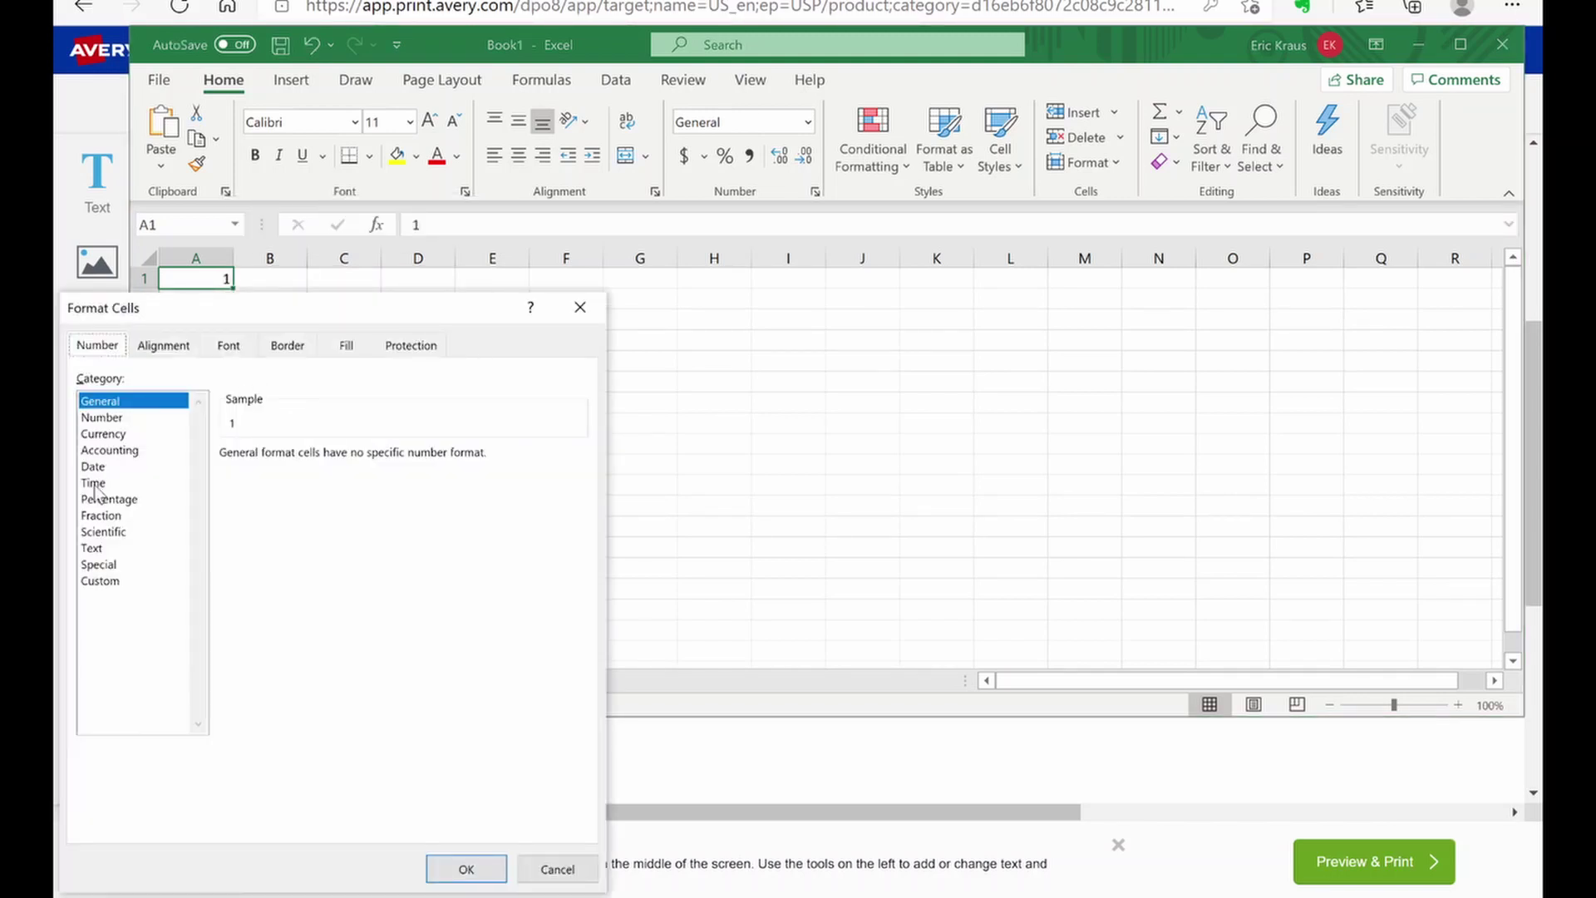
{"action": "left_click", "coordinate": [93, 548]}
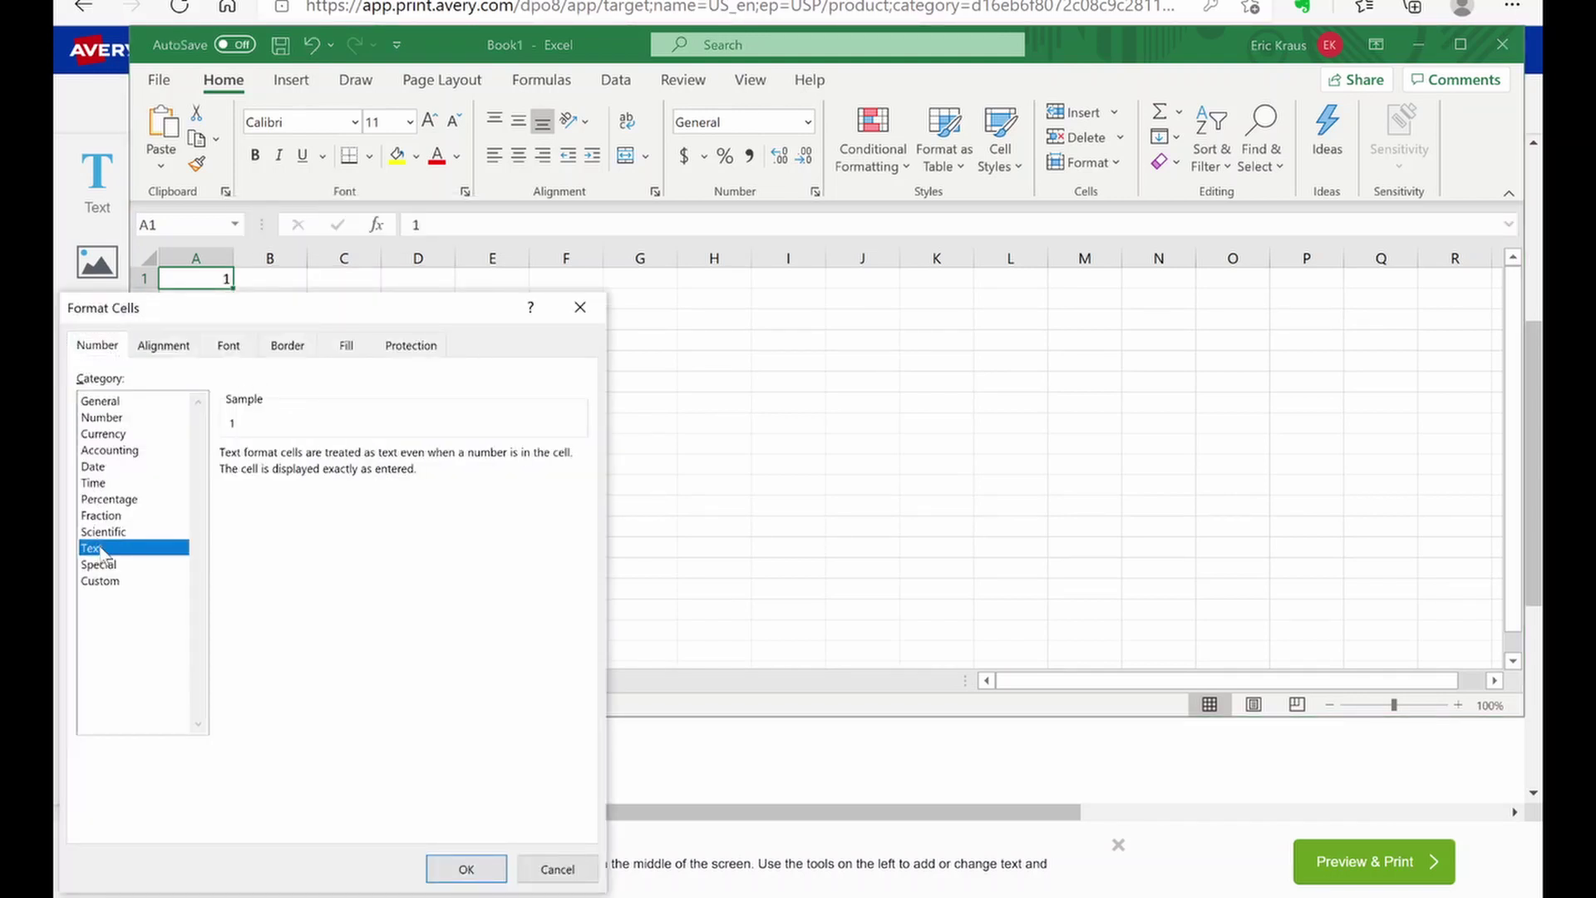
{"action": "left_click", "coordinate": [484, 878]}
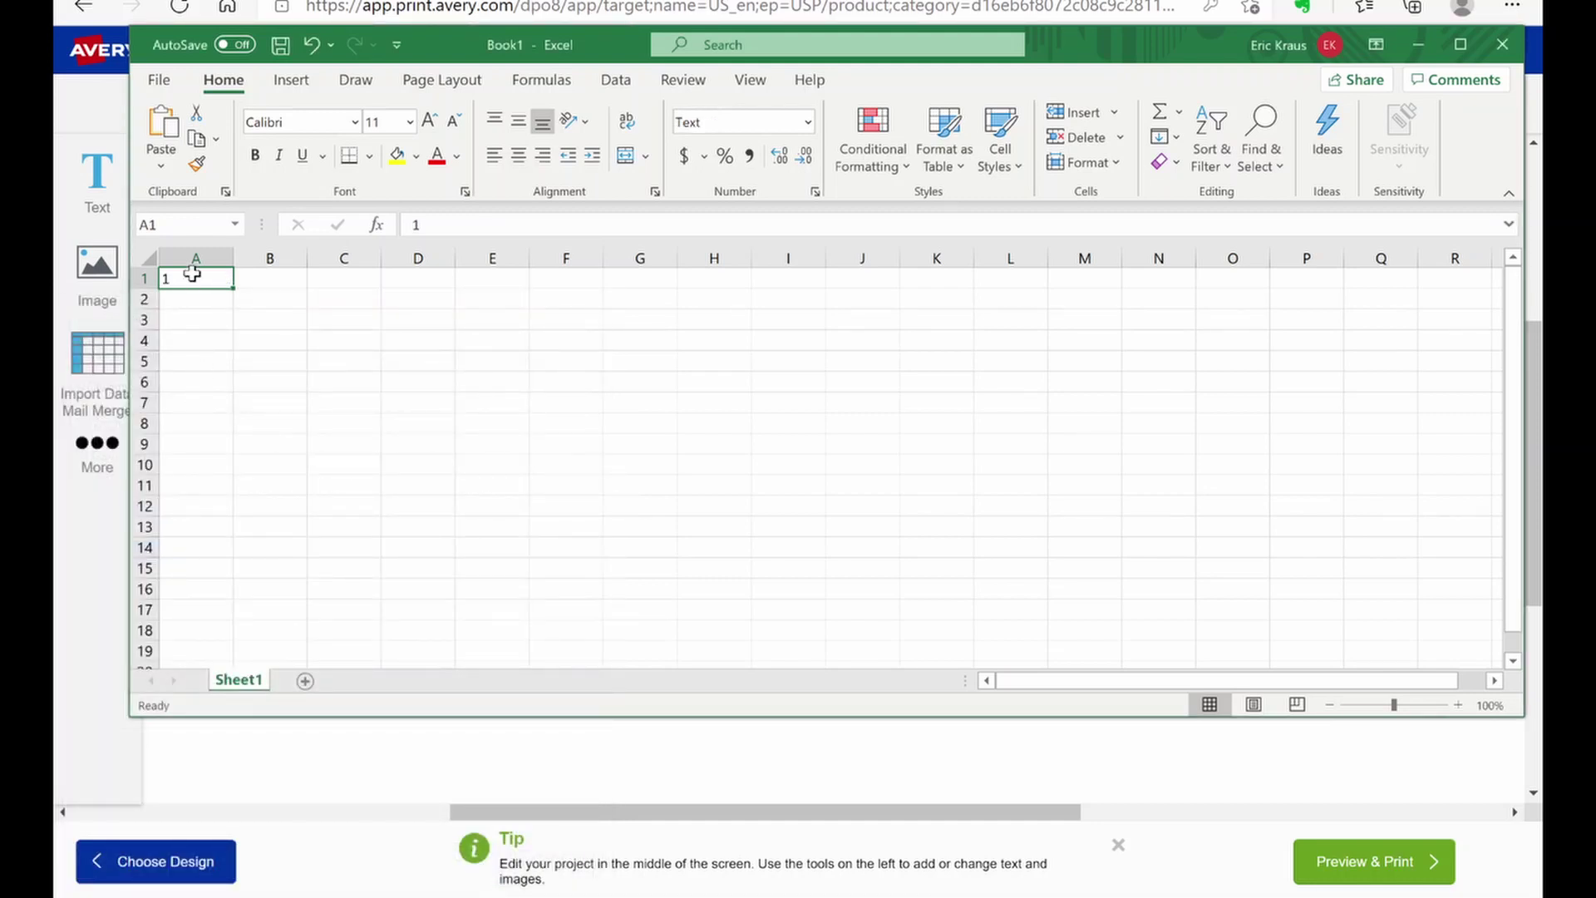
Enter 0001 in A1 and fill the series down to 0087 in A87.
{"action": "key", "text": "BackSpace"}
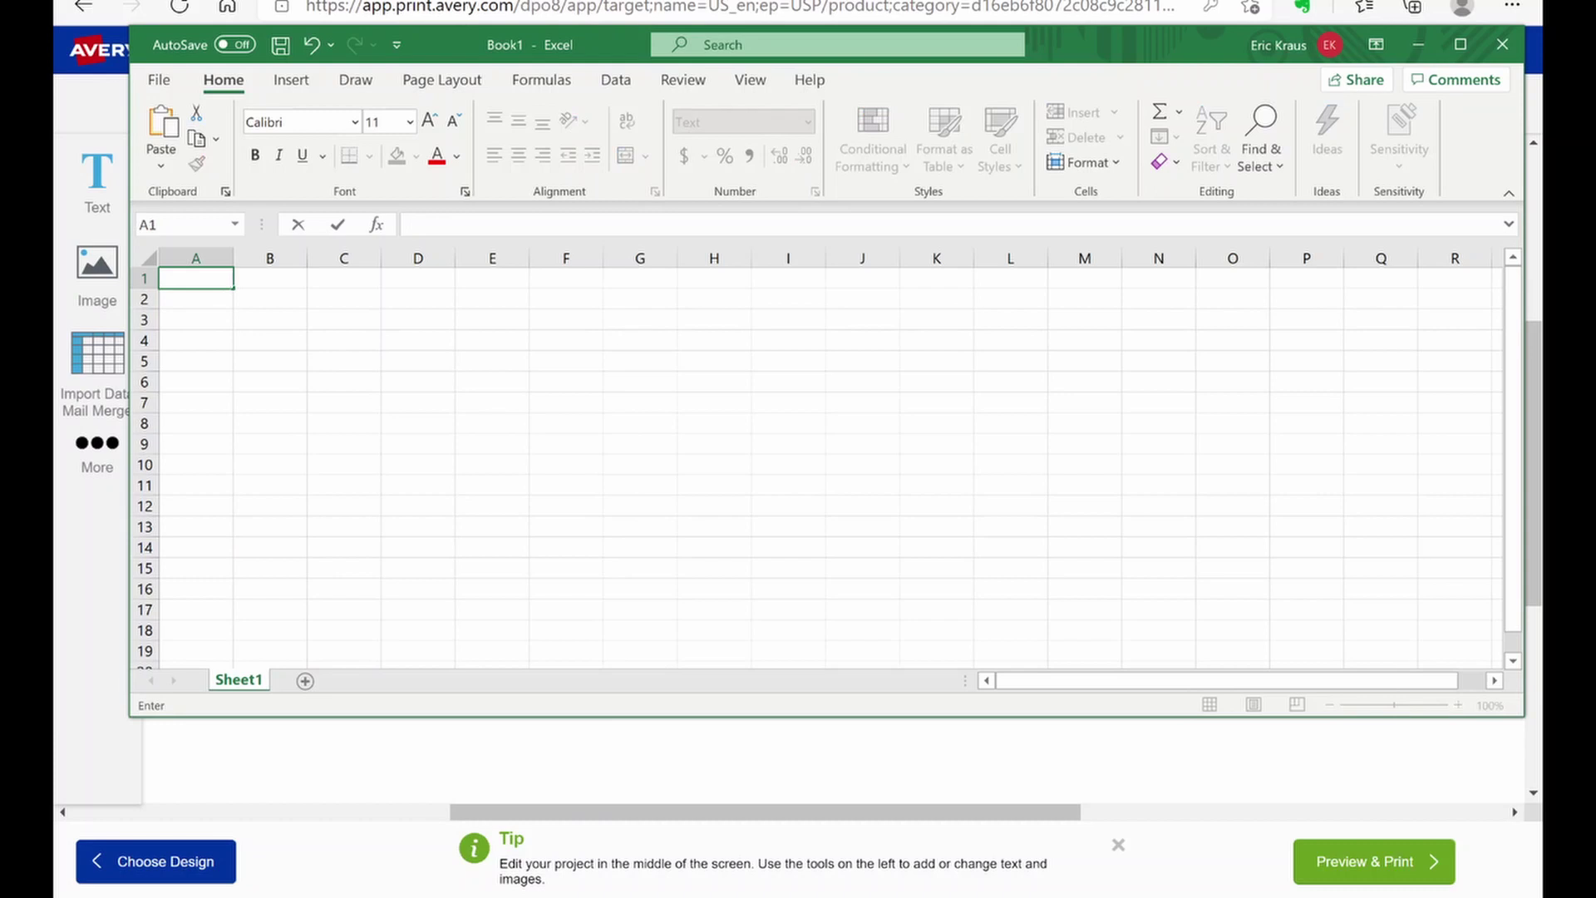
{"action": "type", "text": "0001"}
{"action": "key", "text": "Return"}
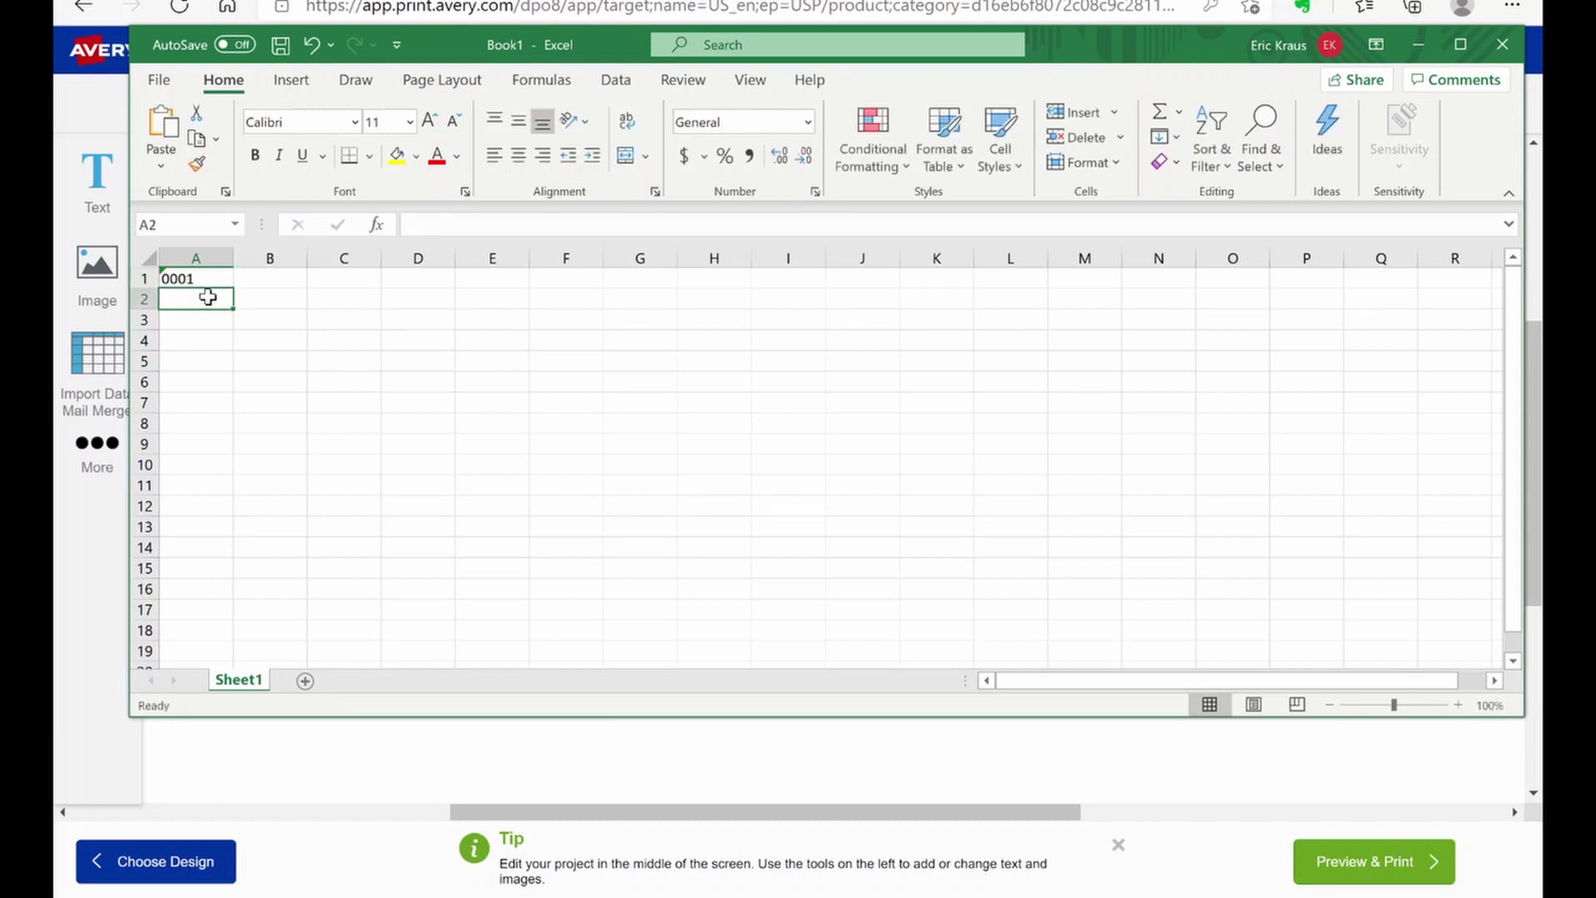
{"action": "left_click", "coordinate": [211, 280]}
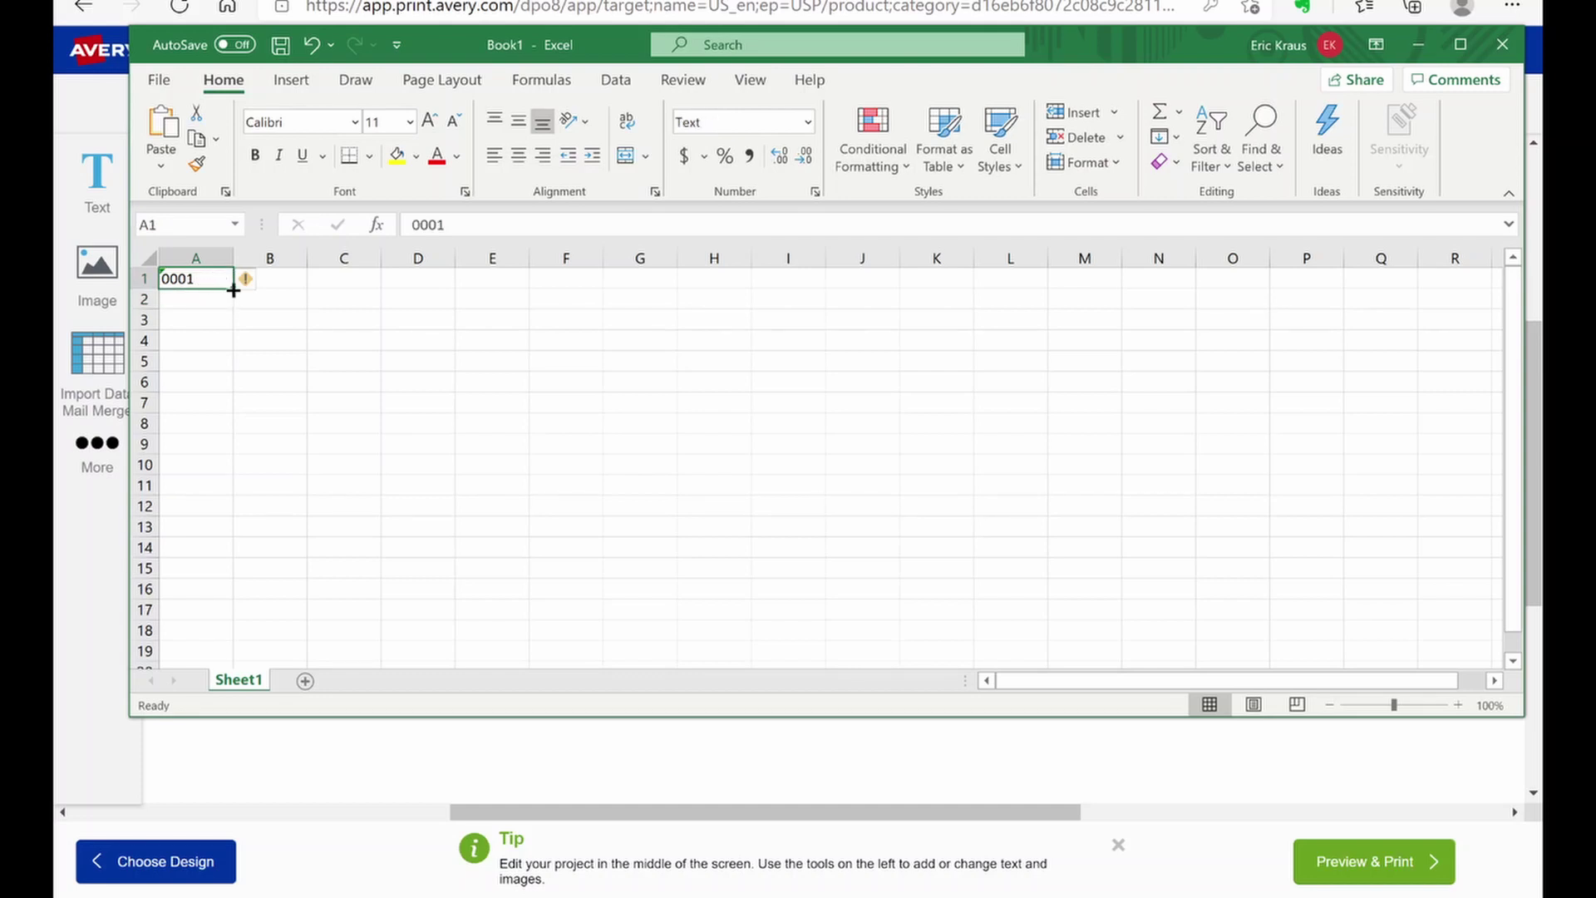
{"action": "left_click_drag", "start_coordinate": [233, 290], "coordinate": [227, 592]}
{"action": "scroll", "coordinate": [190, 421], "scroll_direction": "up", "scroll_amount": 4}
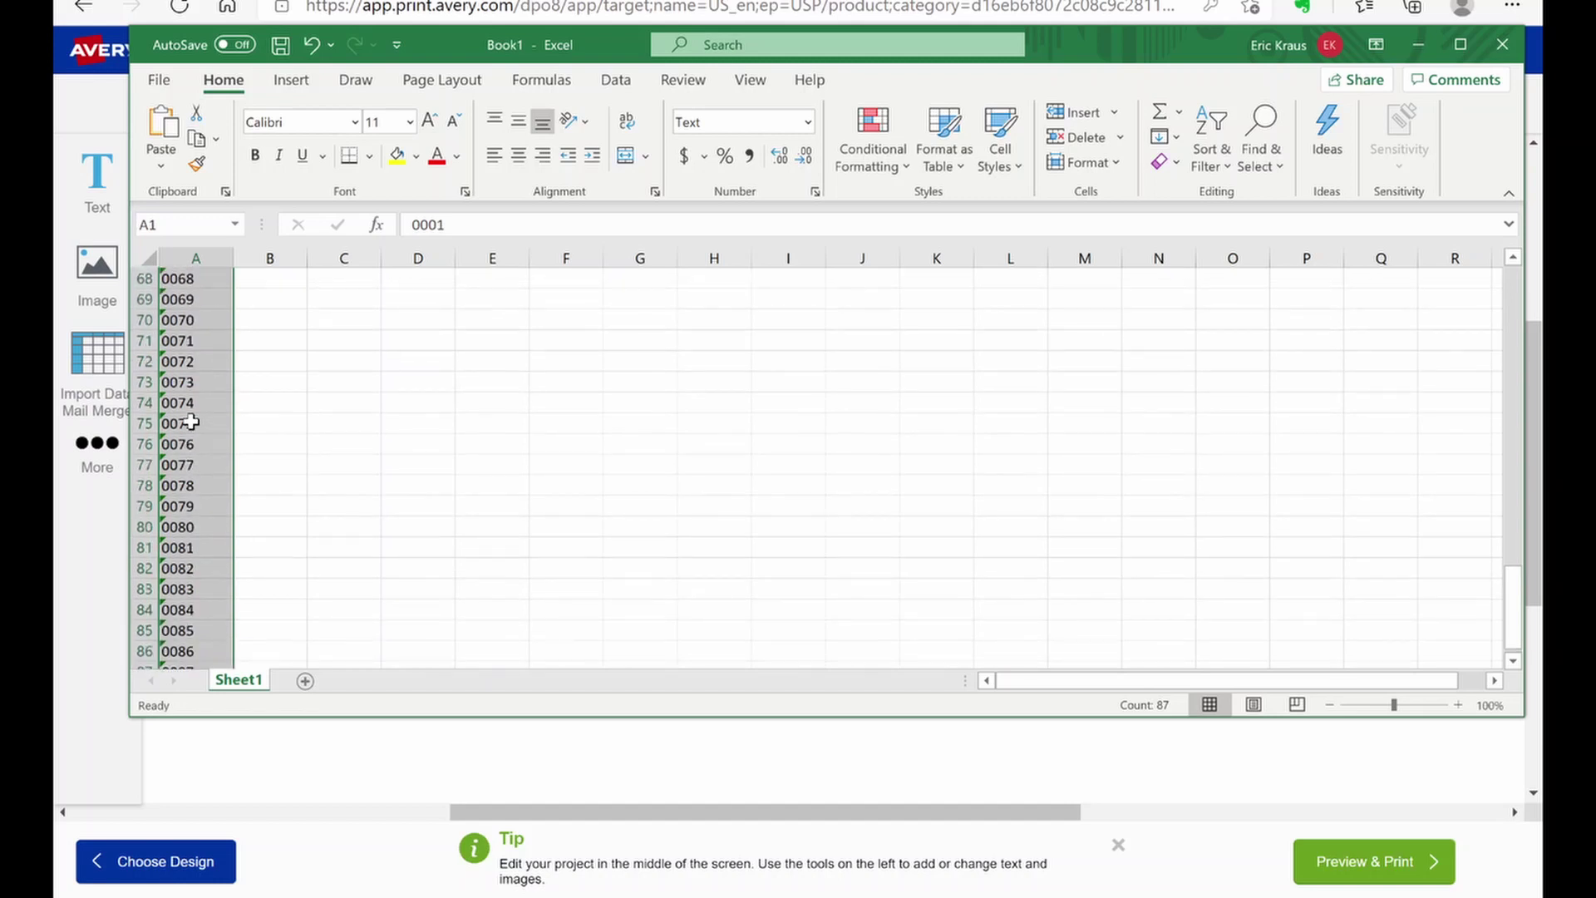
{"action": "scroll", "coordinate": [190, 422], "scroll_direction": "up", "scroll_amount": 9}
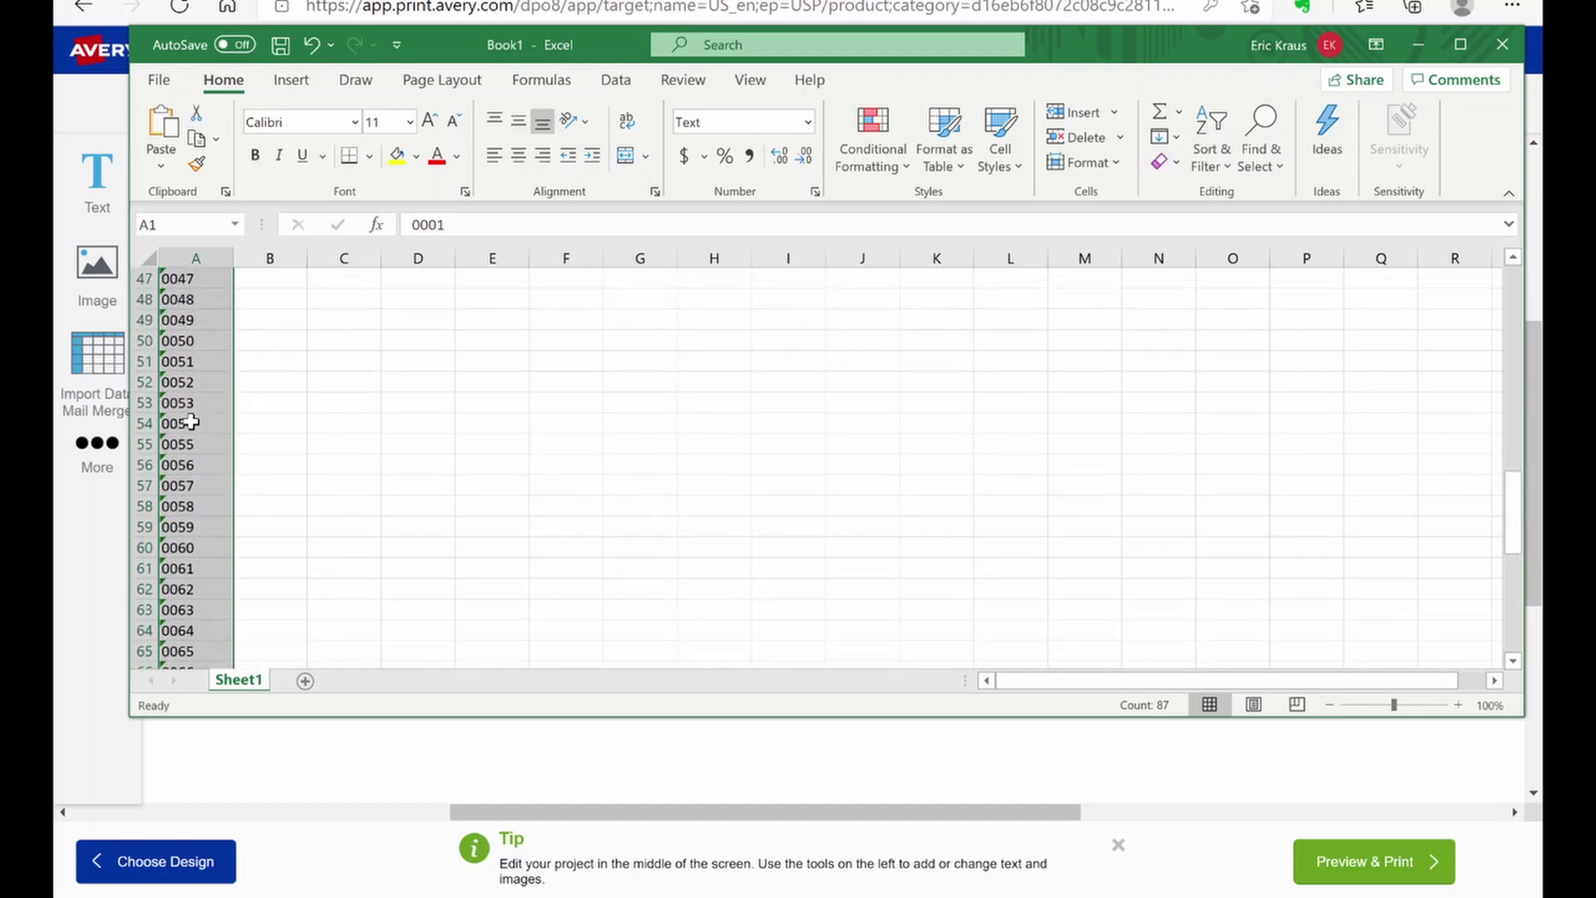
{"action": "scroll", "coordinate": [191, 421], "scroll_direction": "up", "scroll_amount": 11}
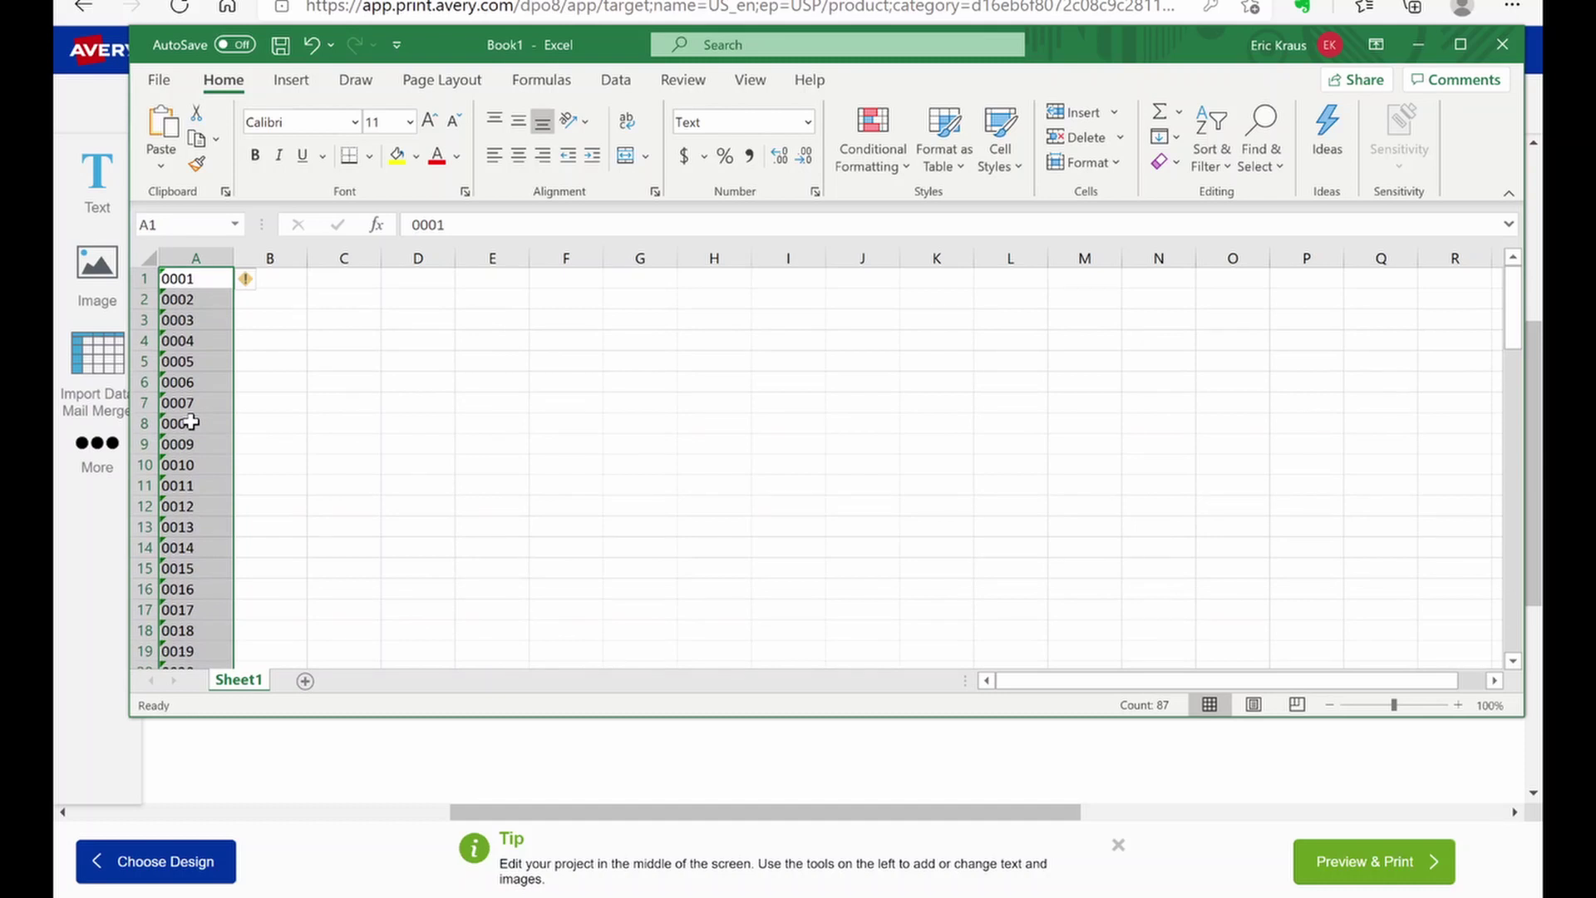
Clear the old numbers and fill A1:A11 with codes AA001 through AA011.
{"action": "key", "text": "Delete"}
{"action": "left_click", "coordinate": [195, 277]}
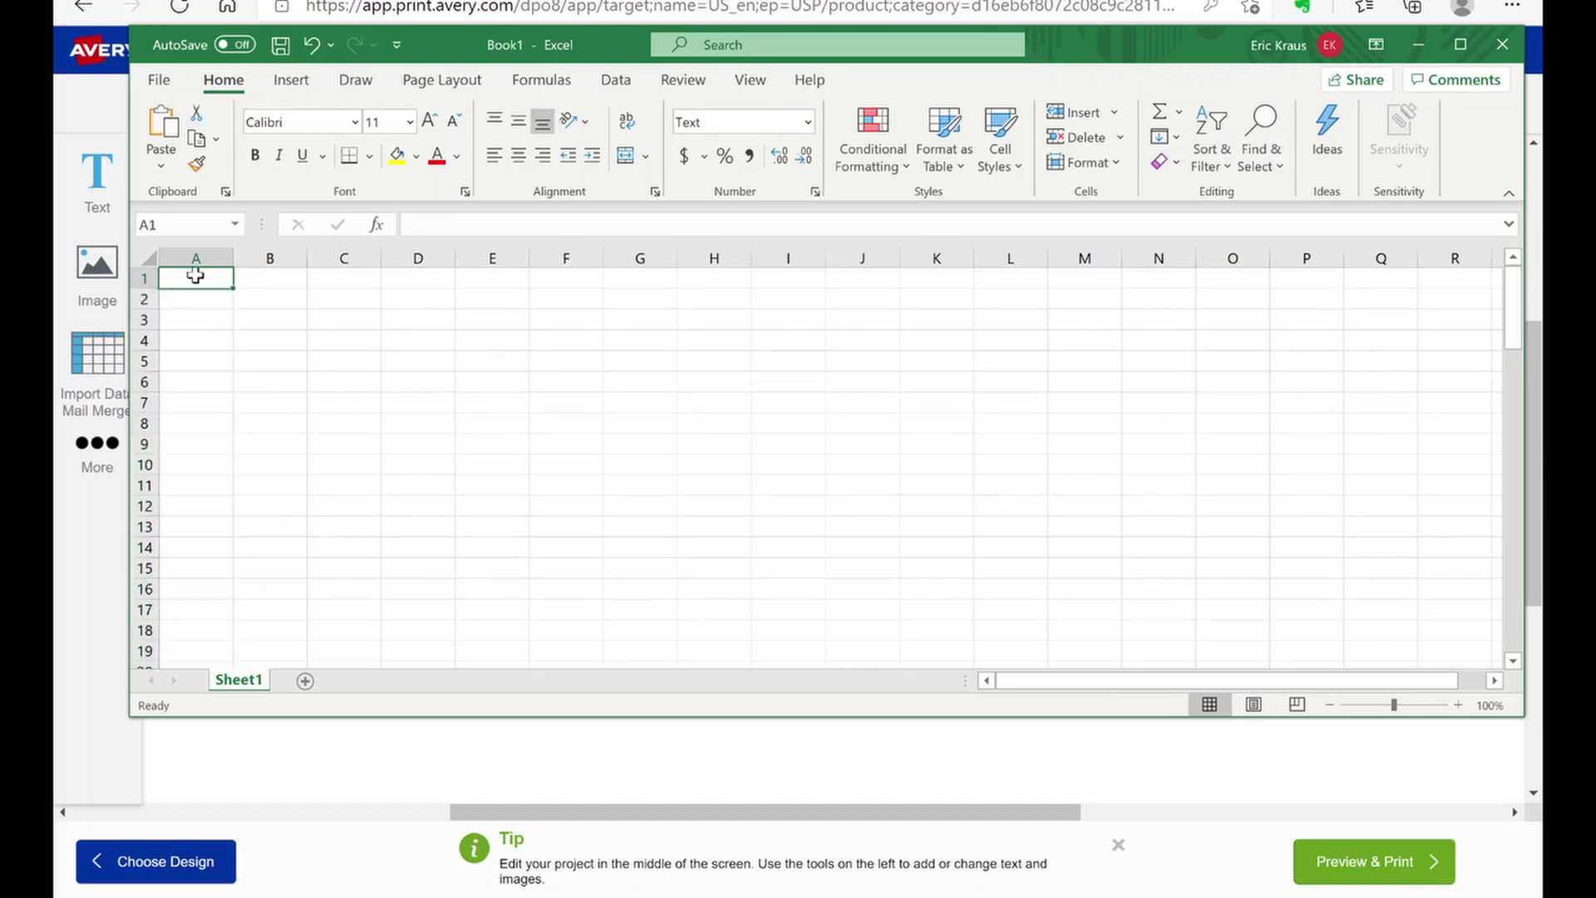
{"action": "type", "text": "AA001"}
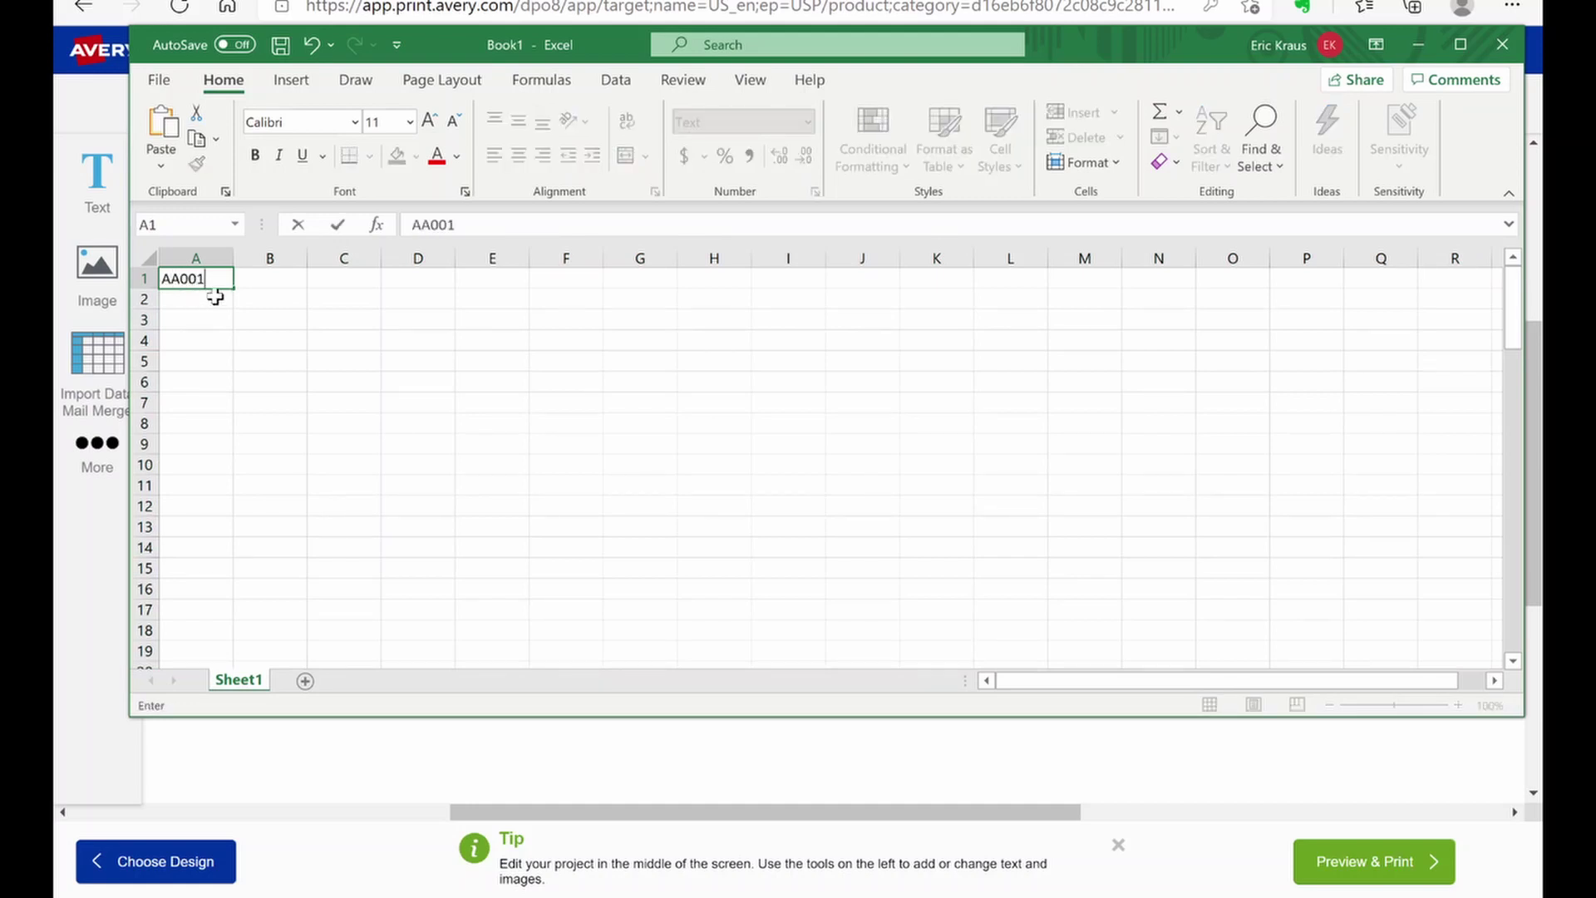
{"action": "left_click", "coordinate": [267, 281]}
{"action": "left_click", "coordinate": [222, 278]}
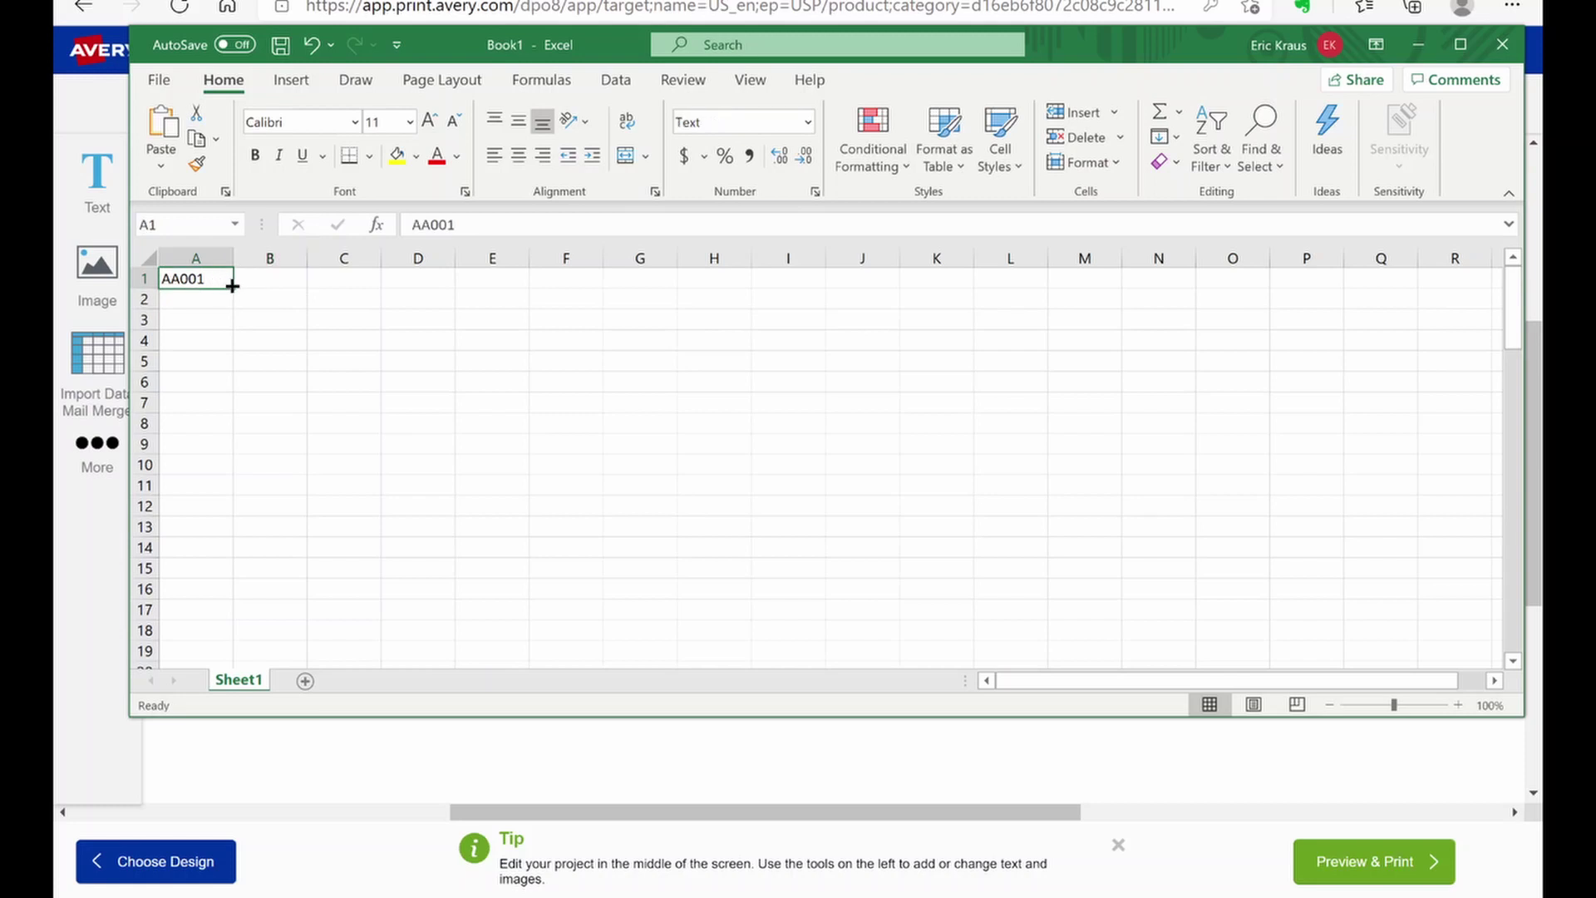
{"action": "left_click_drag", "start_coordinate": [233, 287], "coordinate": [240, 494]}
Enter AB001 in A12 and fill down through AB008.
{"action": "left_click", "coordinate": [204, 507]}
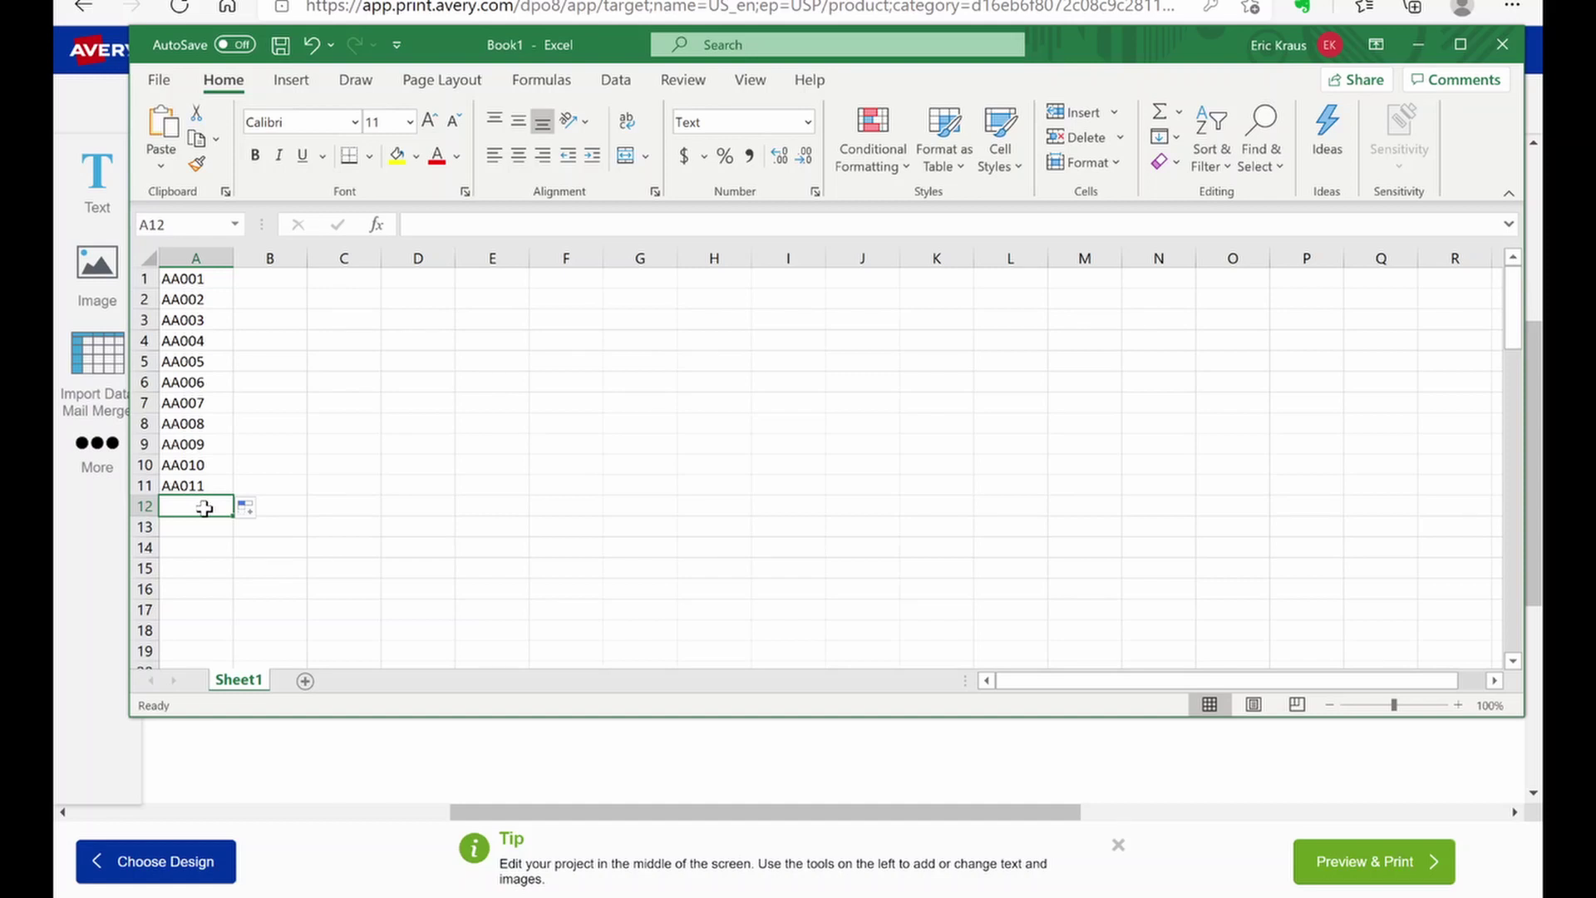
{"action": "type", "text": "AB"}
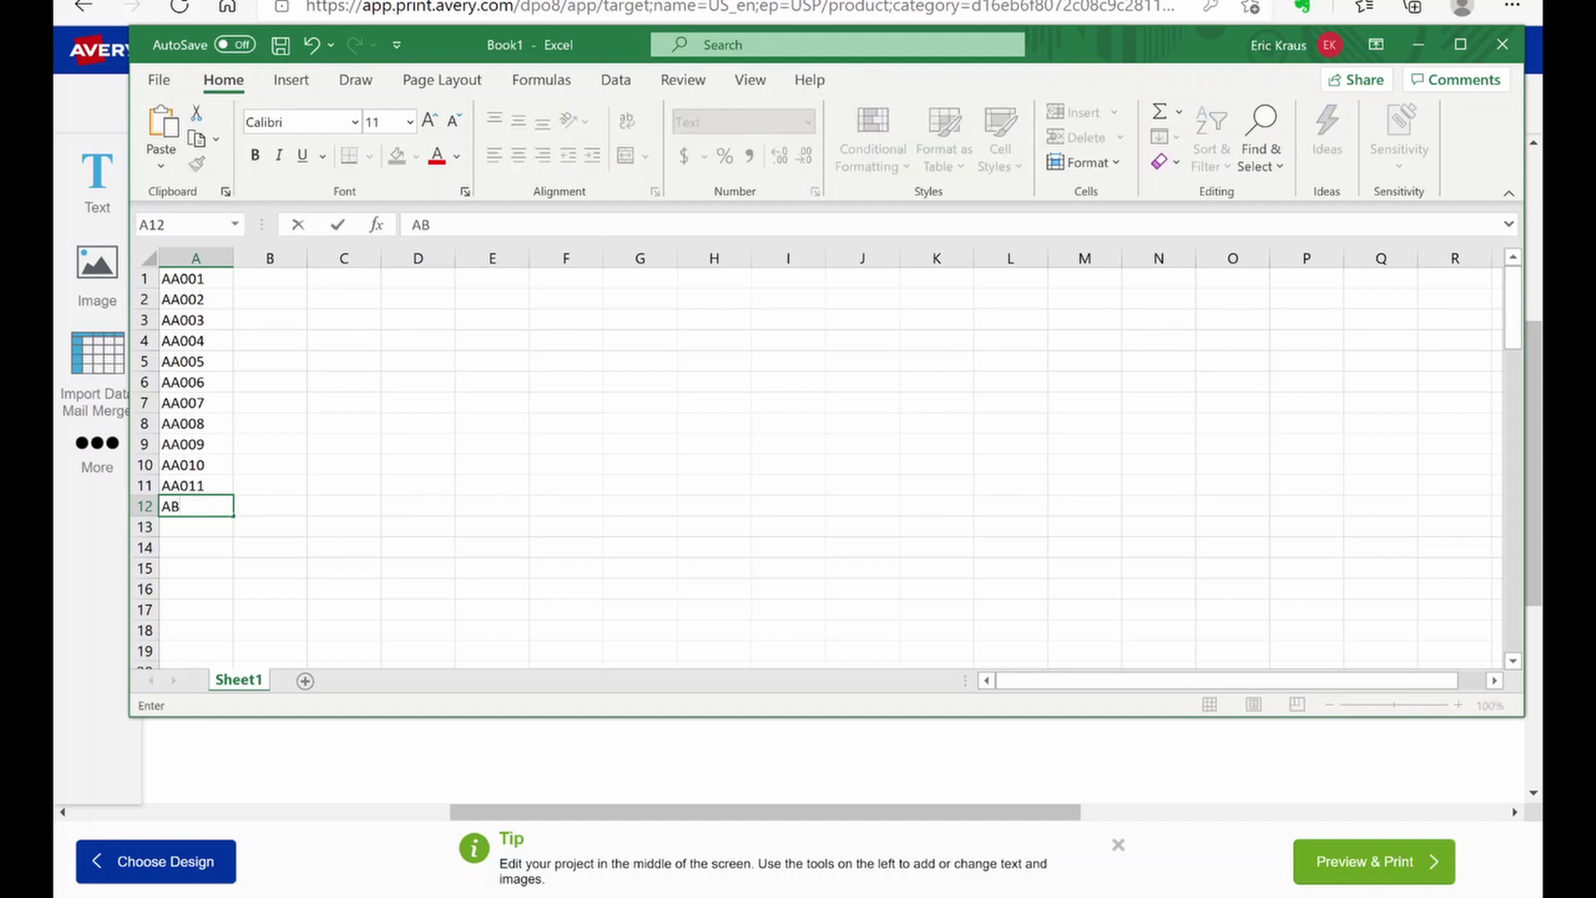
{"action": "type", "text": "001"}
{"action": "left_click", "coordinate": [245, 510]}
{"action": "left_click", "coordinate": [229, 506]}
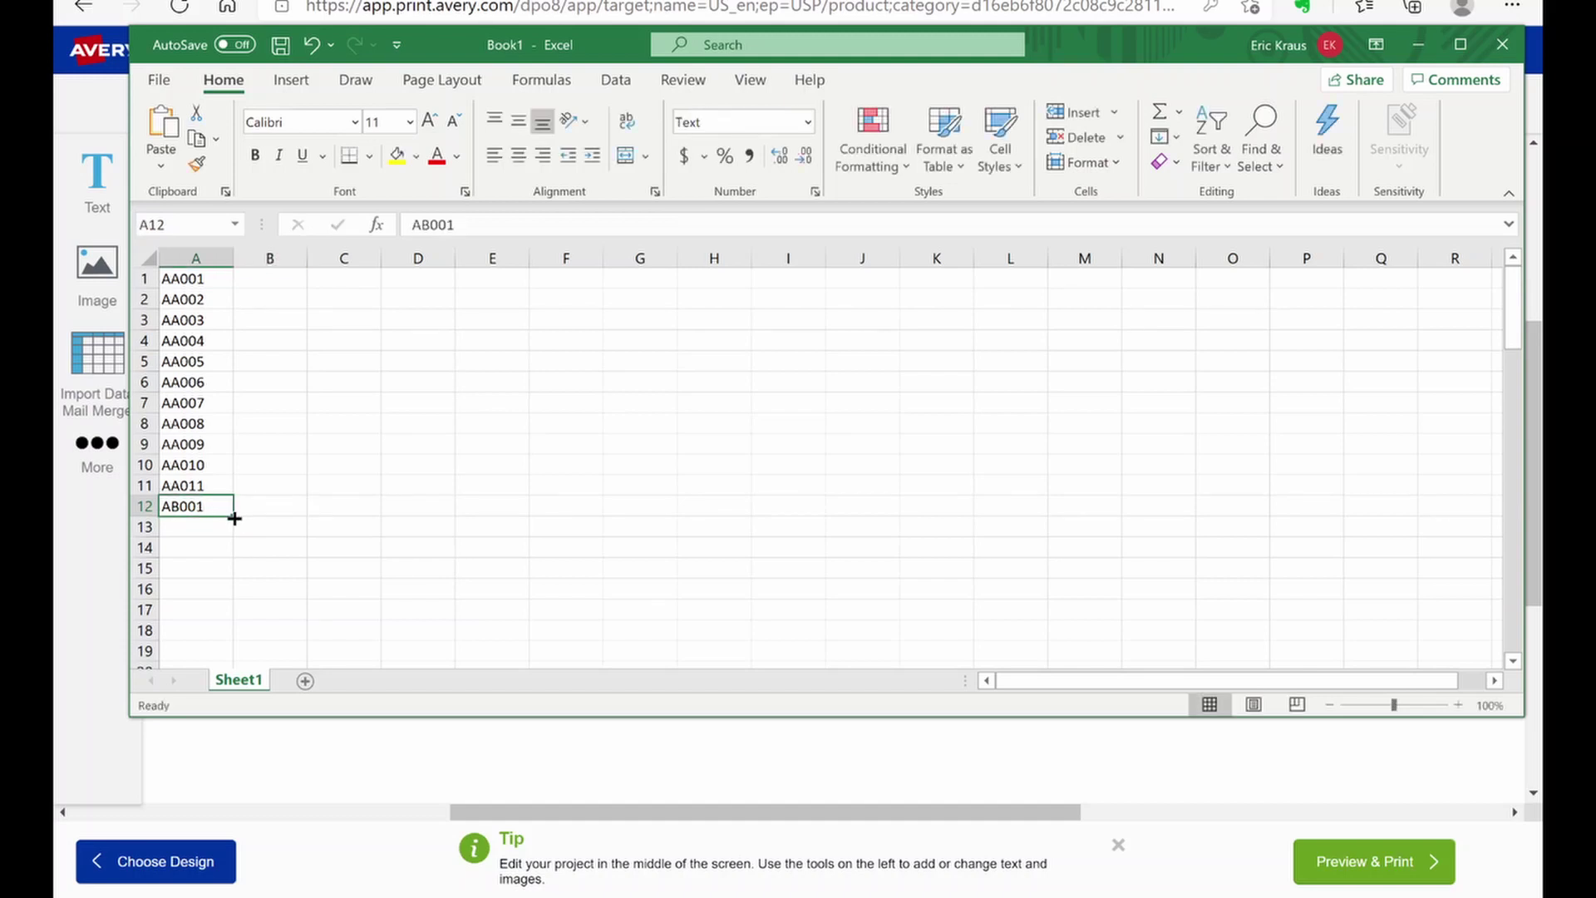
{"action": "left_click_drag", "start_coordinate": [234, 518], "coordinate": [232, 666]}
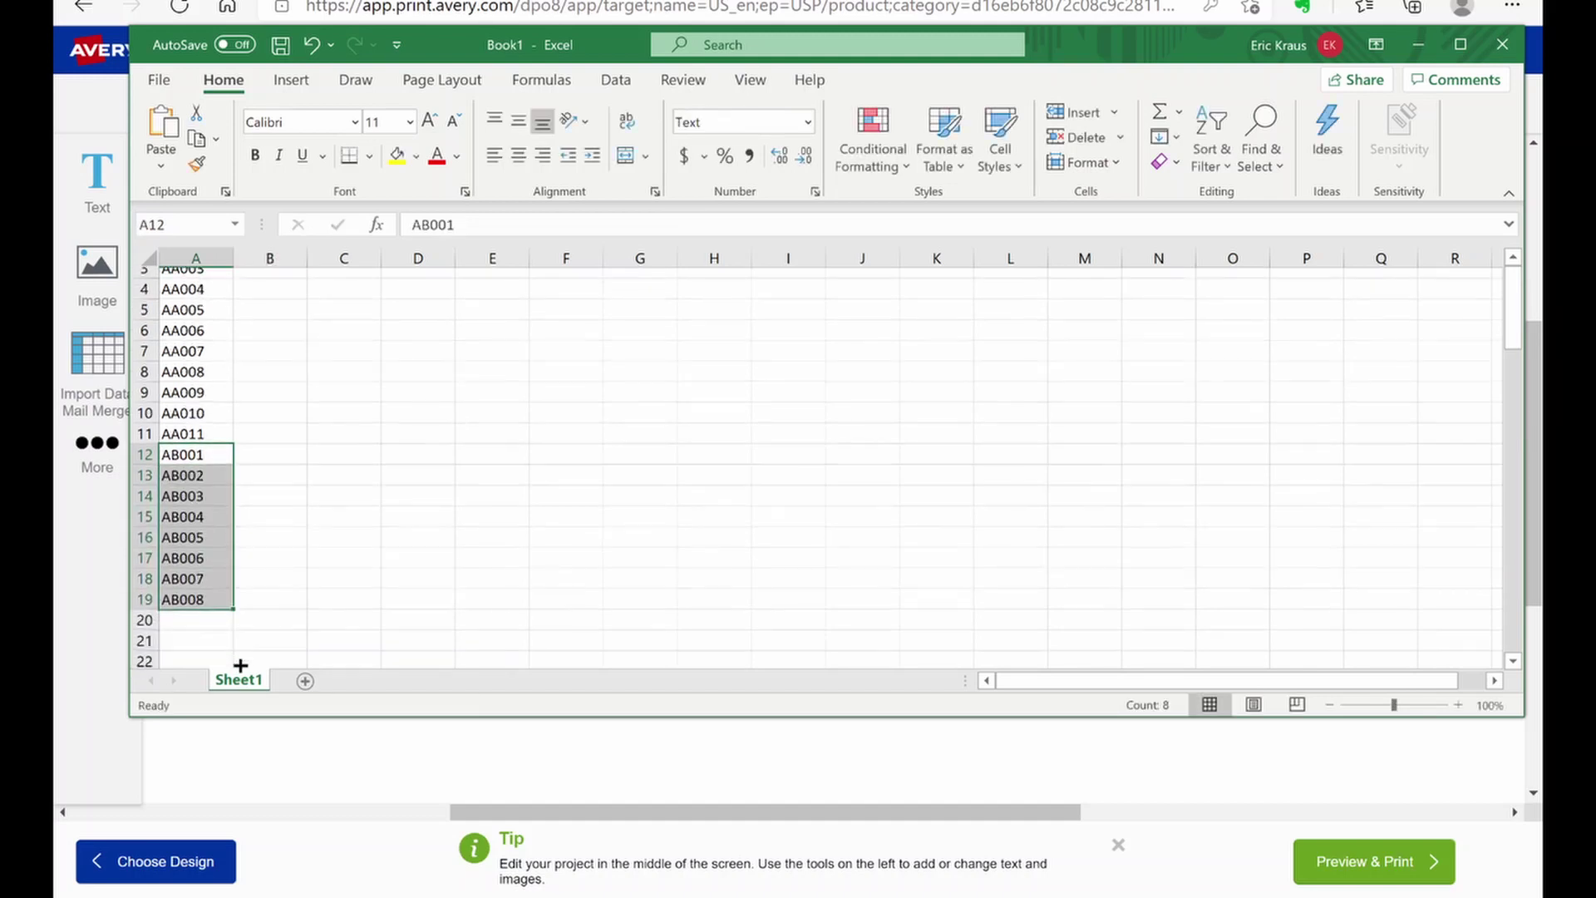
Enter AC001 in A20 and fill down through AC015 in A34.
{"action": "left_click", "coordinate": [202, 591]}
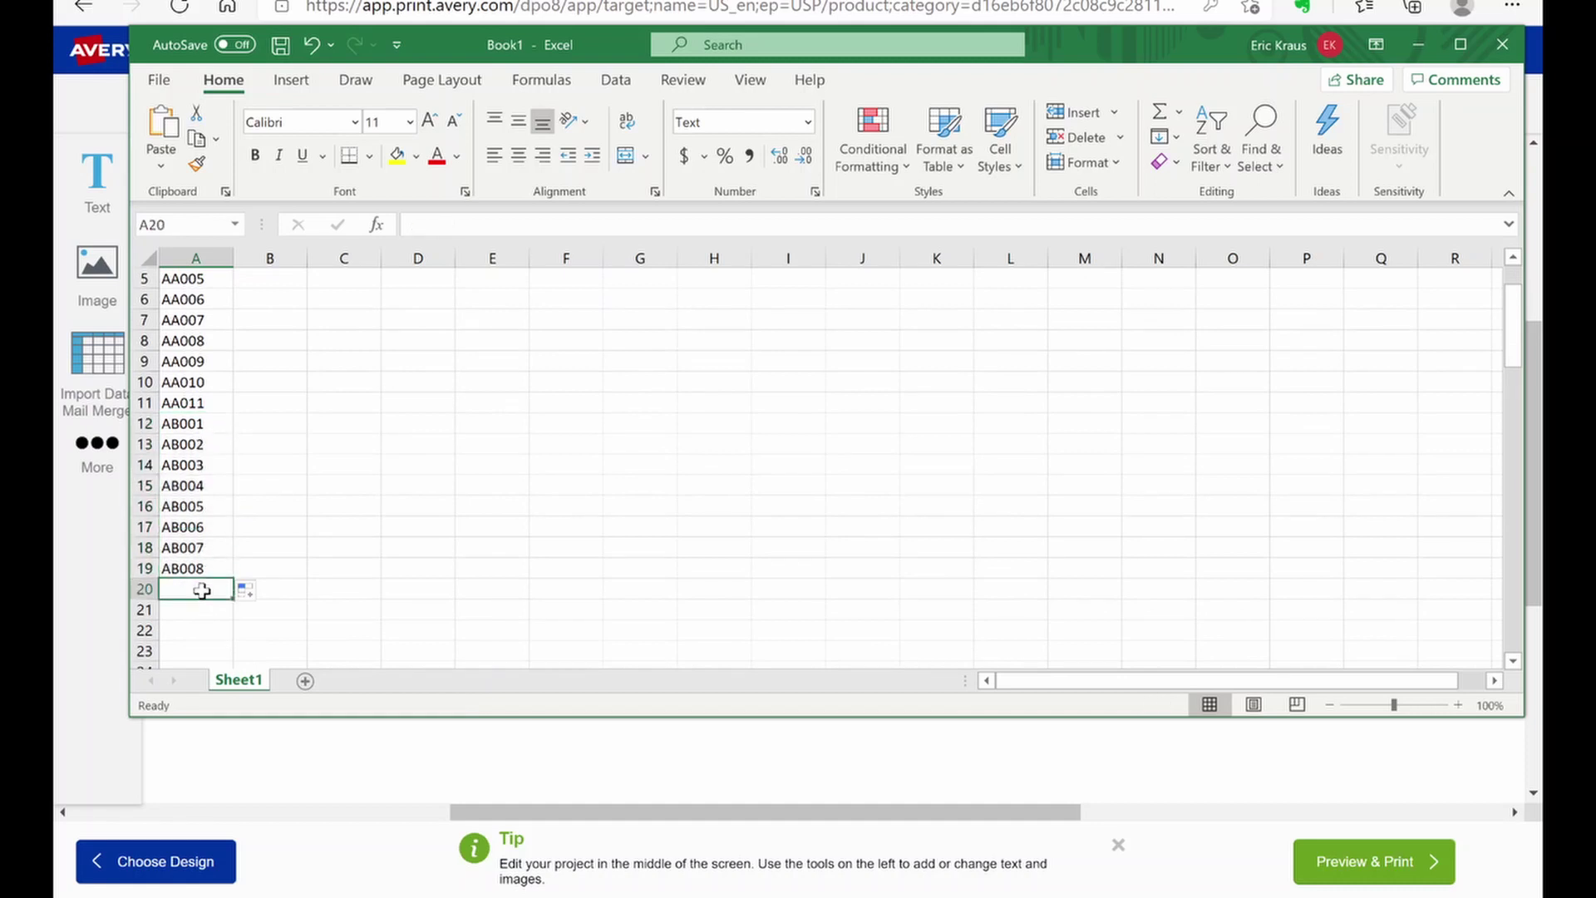
{"action": "type", "text": "AC00"}
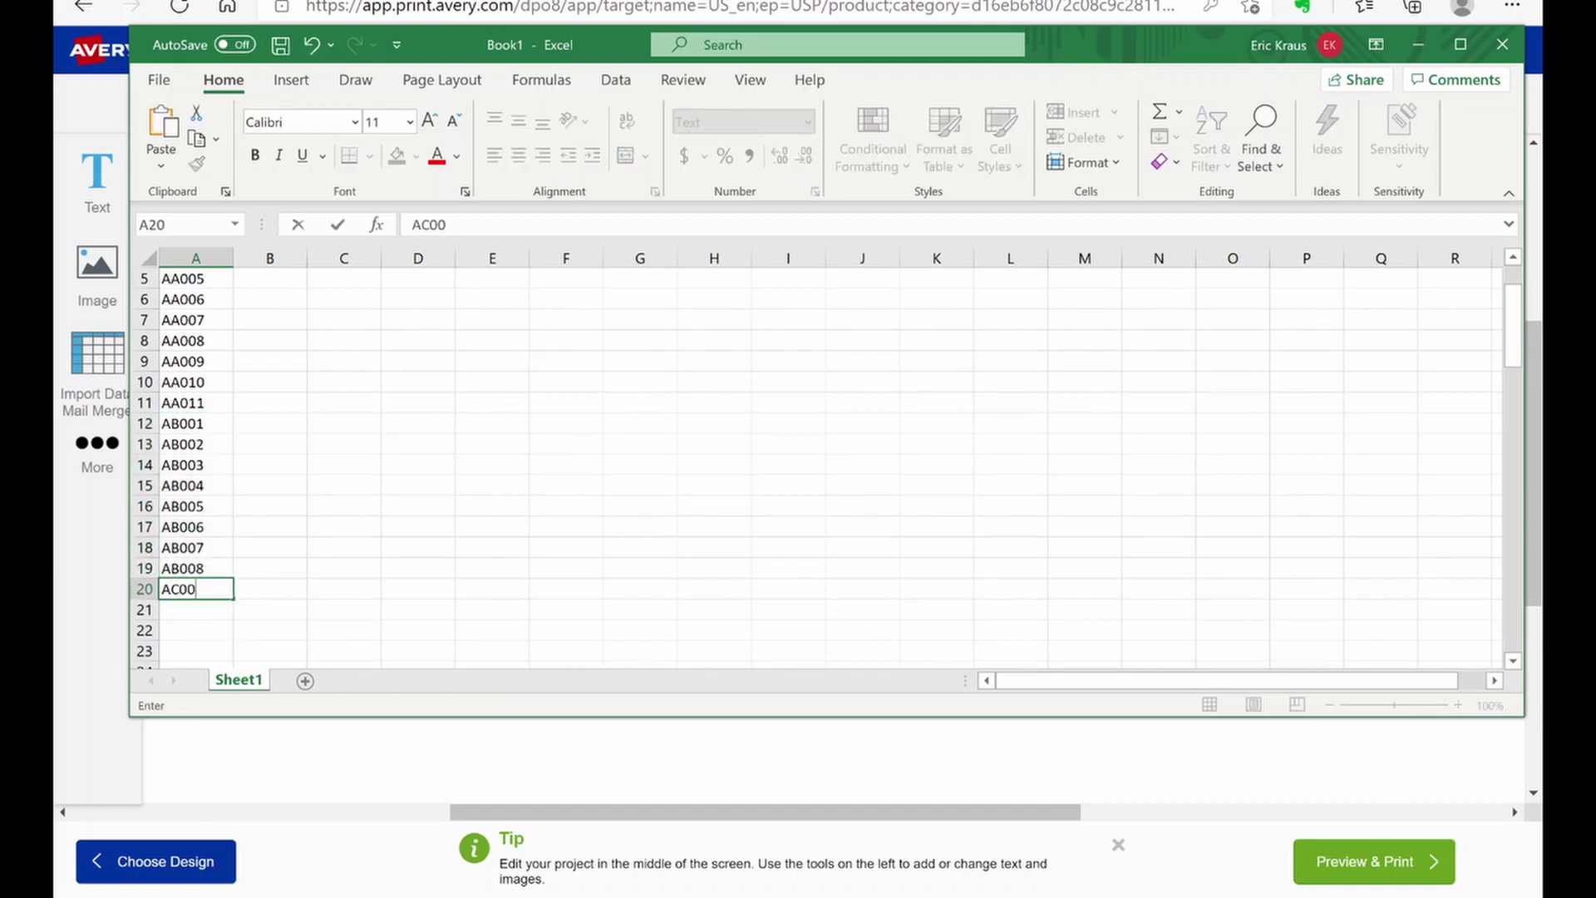
{"action": "type", "text": "1"}
{"action": "left_click", "coordinate": [260, 581]}
{"action": "left_click", "coordinate": [217, 587]}
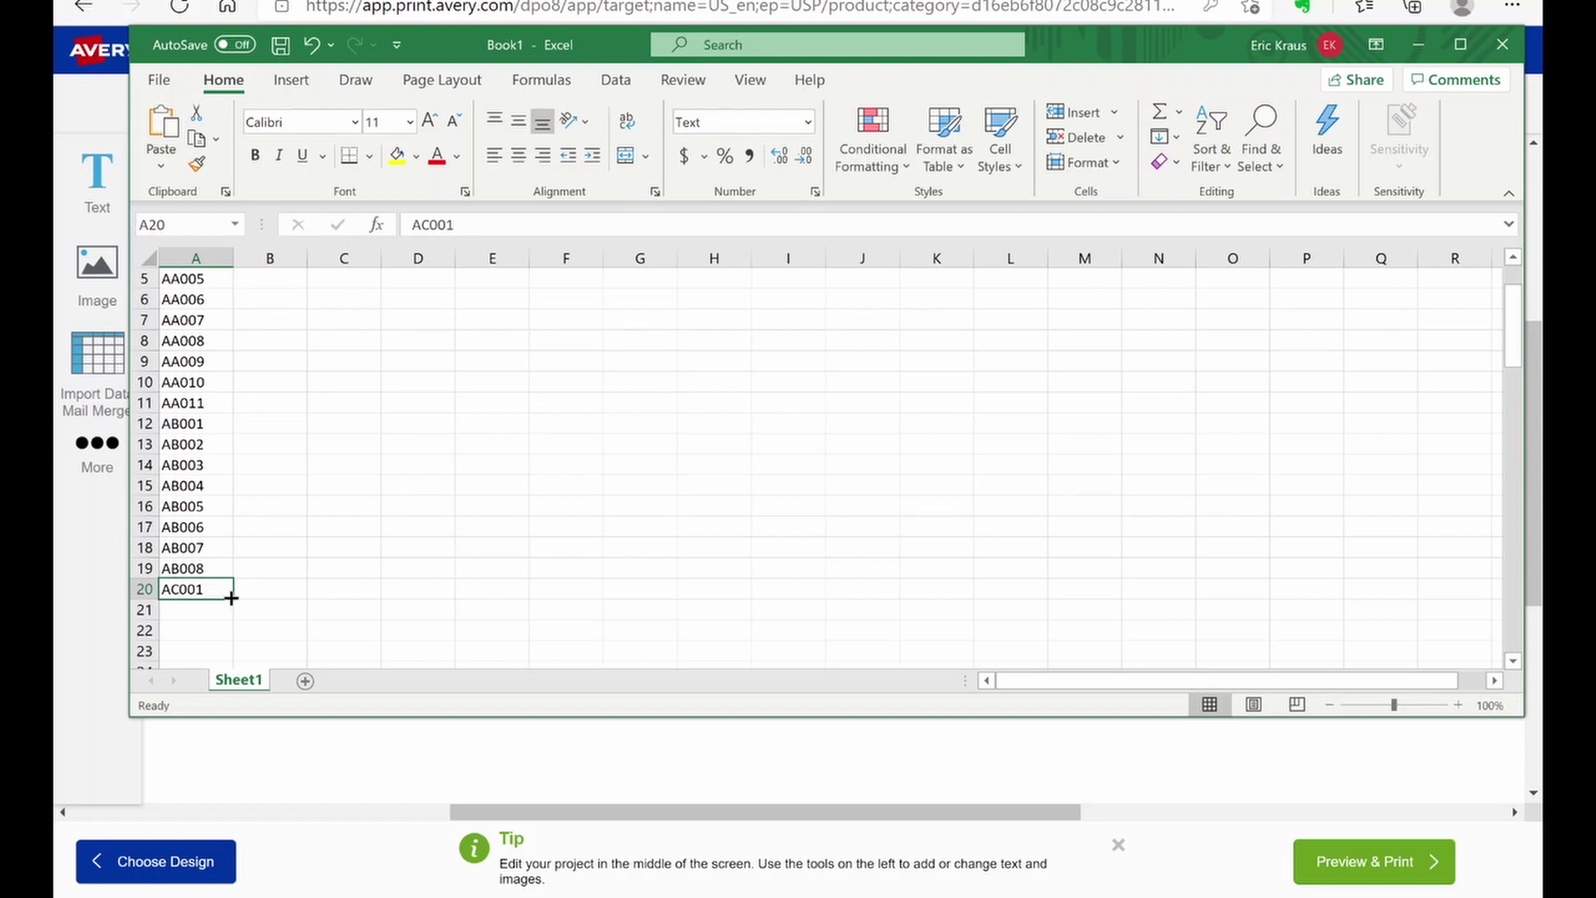
{"action": "left_click_drag", "start_coordinate": [230, 598], "coordinate": [232, 695]}
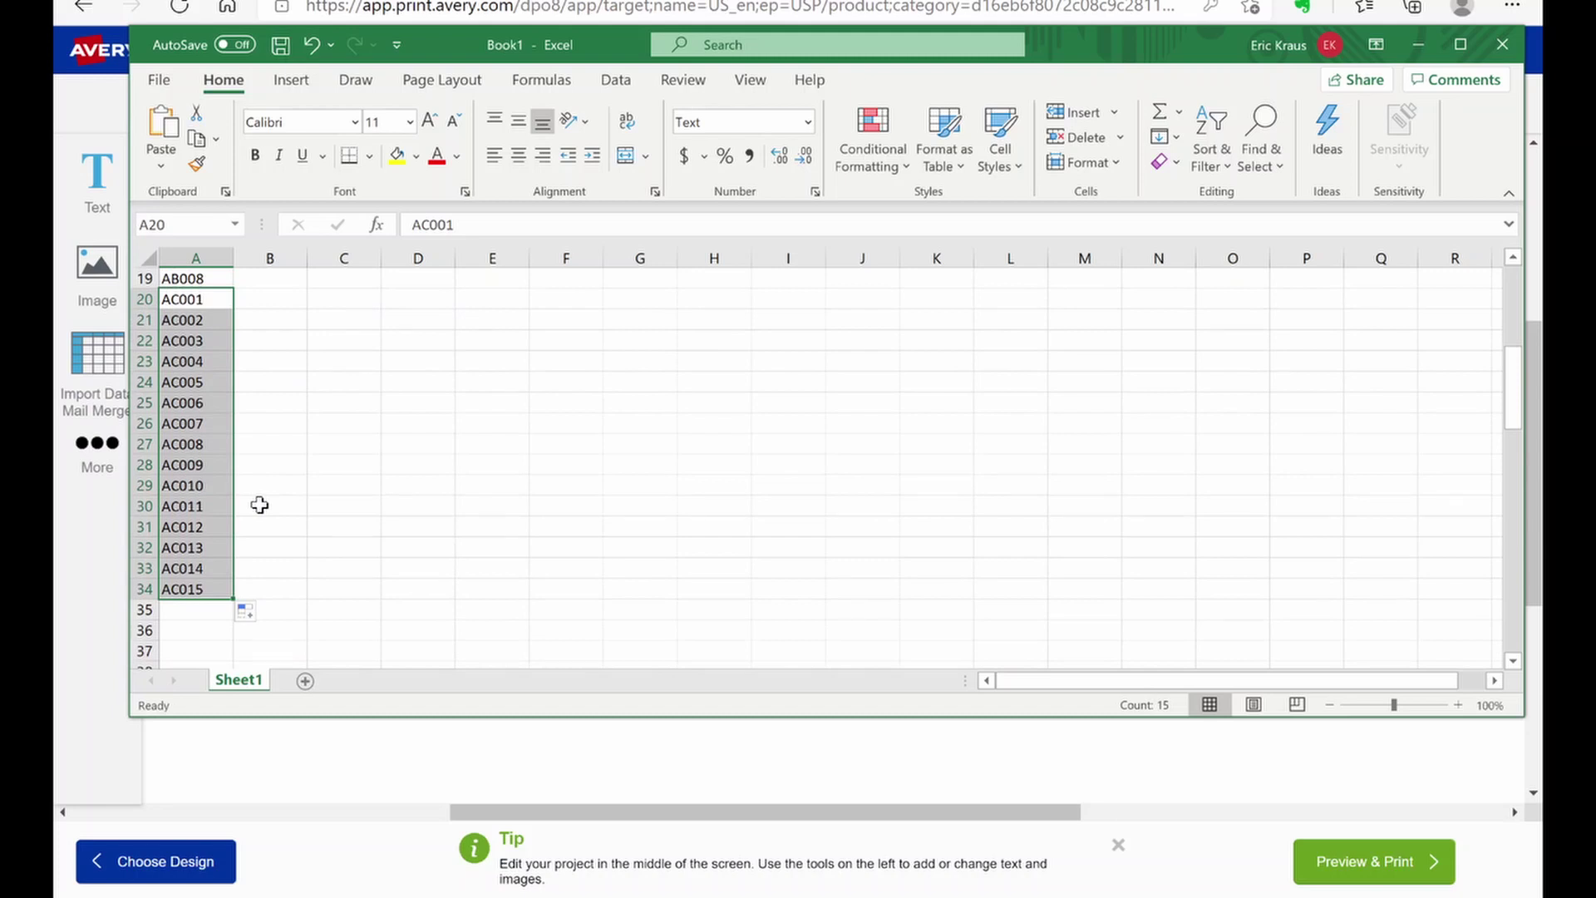
{"action": "scroll", "coordinate": [671, 602], "scroll_direction": "up", "scroll_amount": 4}
{"action": "scroll", "coordinate": [672, 602], "scroll_direction": "up", "scroll_amount": 1}
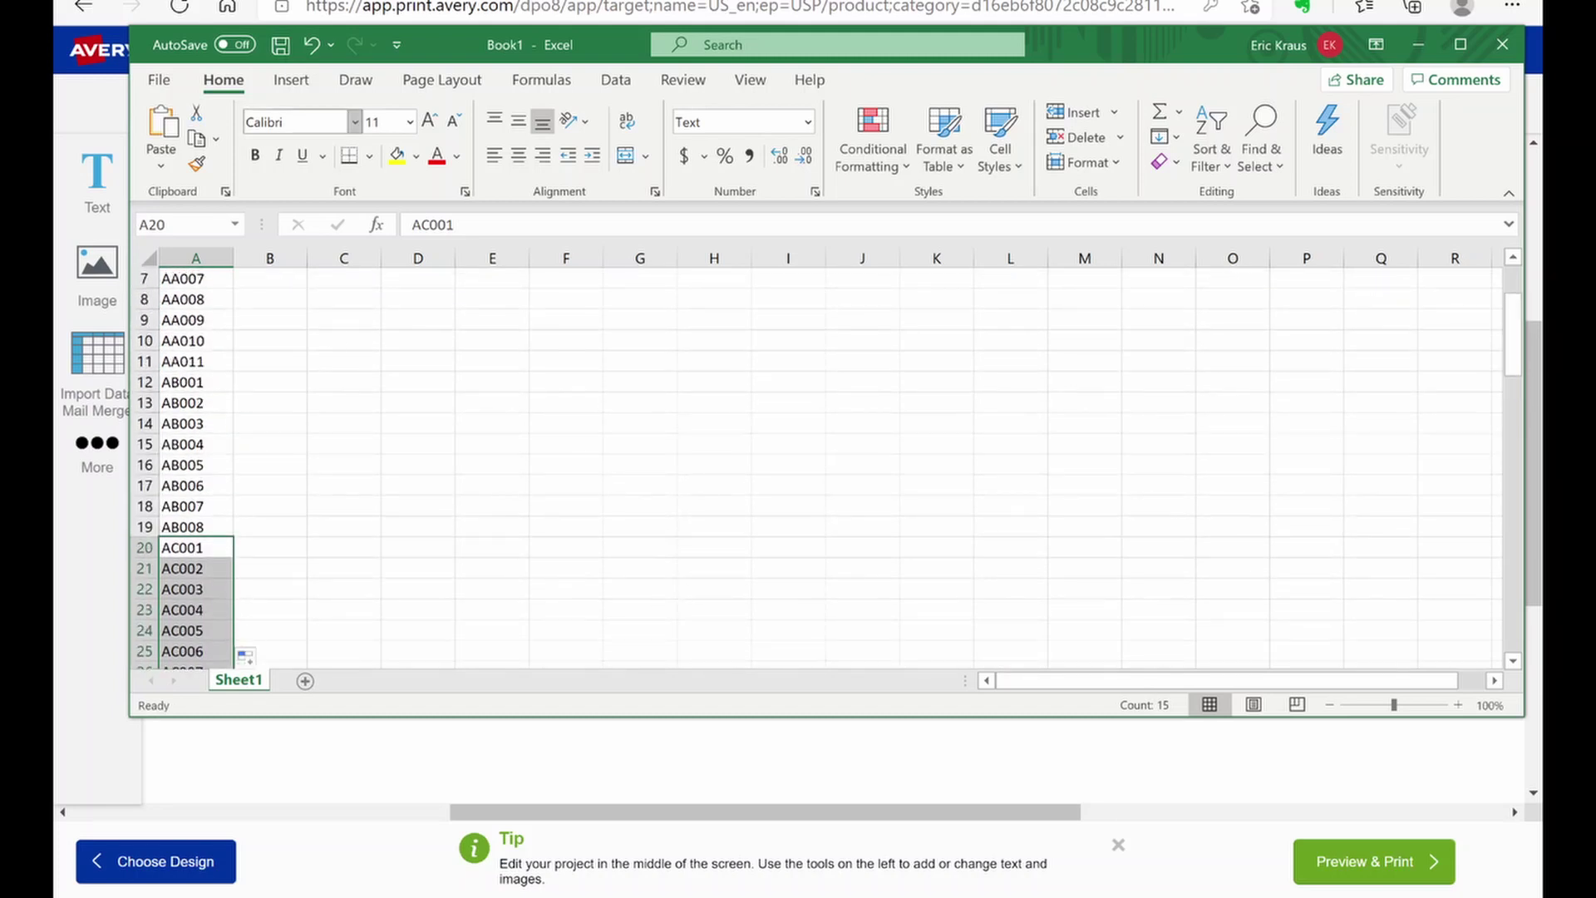
Save the code list workbook in Downloads under the name DRAWER NUMBER EXAMPLE.
{"action": "left_click", "coordinate": [159, 80]}
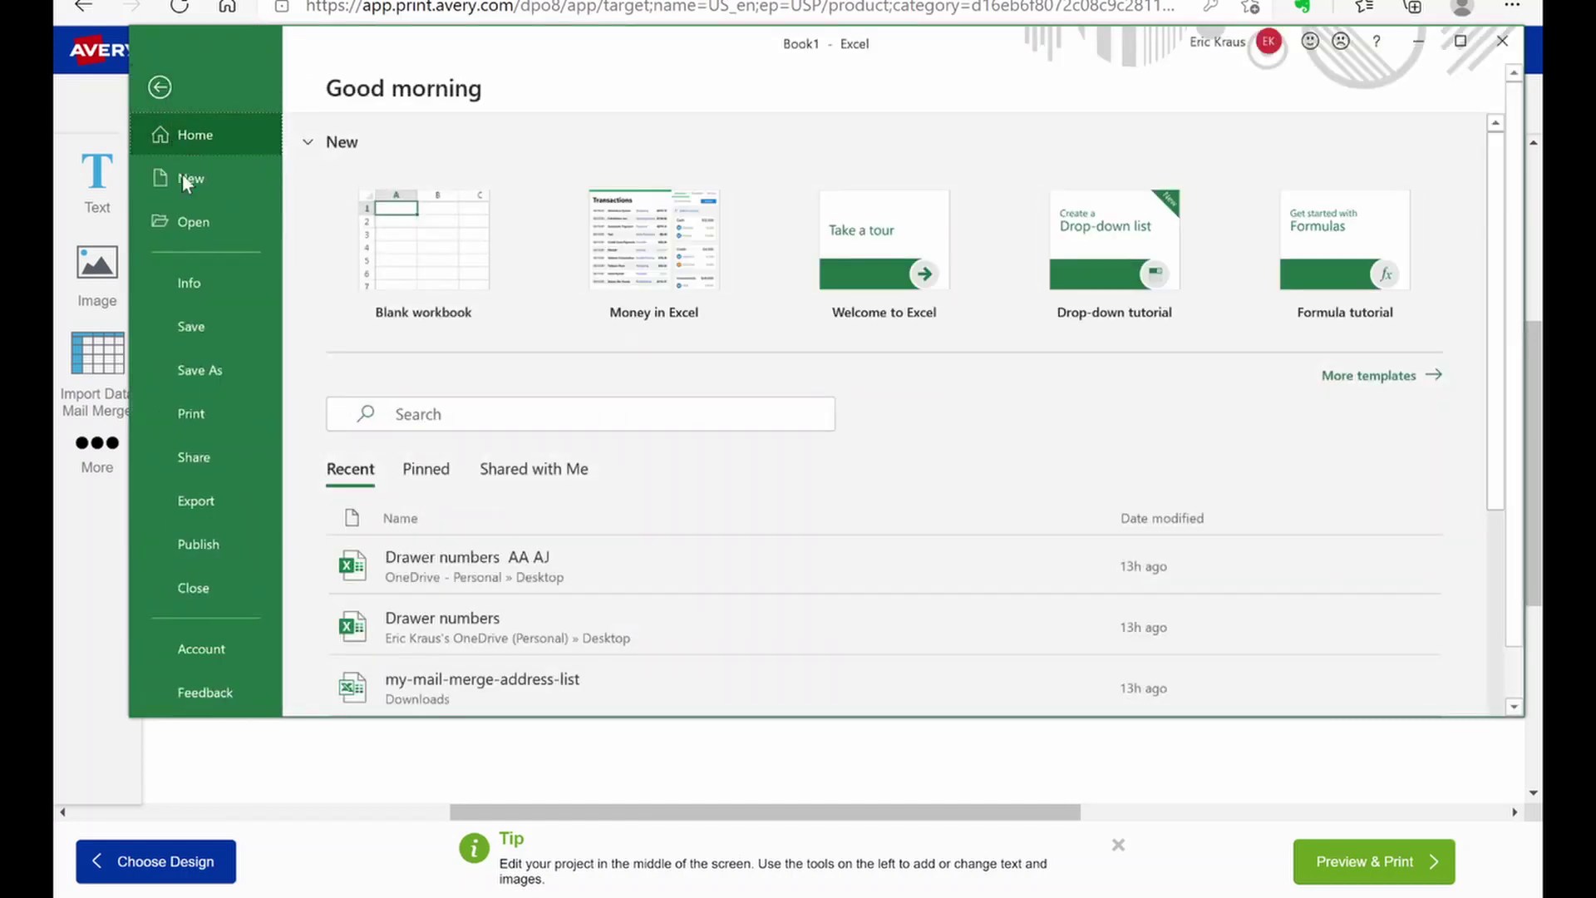
{"action": "left_click", "coordinate": [208, 370]}
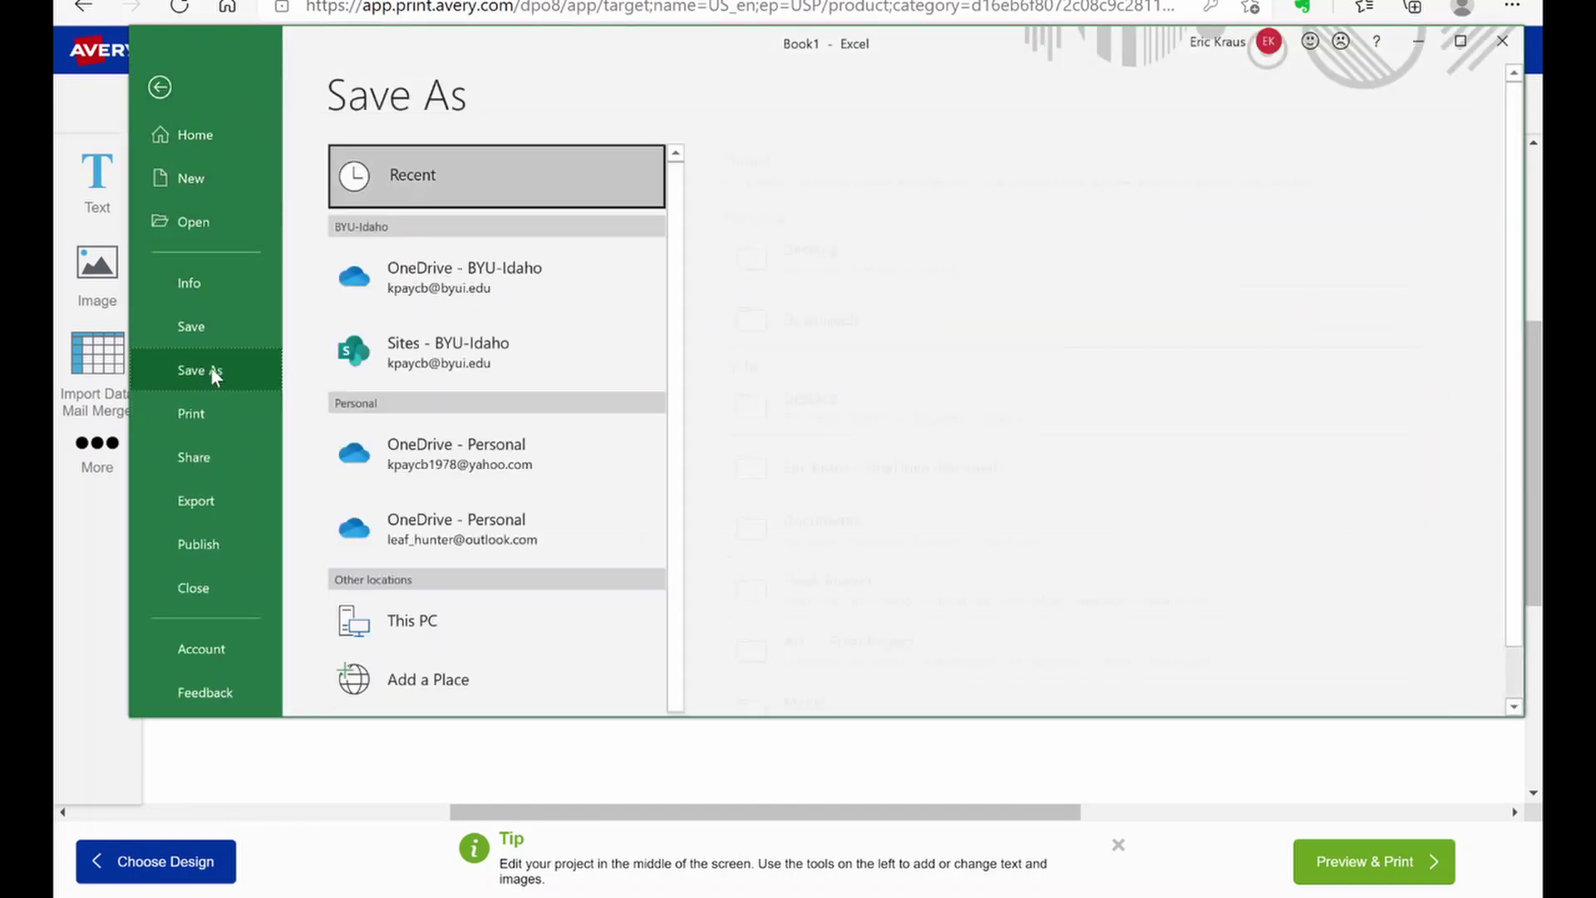
{"action": "left_click", "coordinate": [860, 323]}
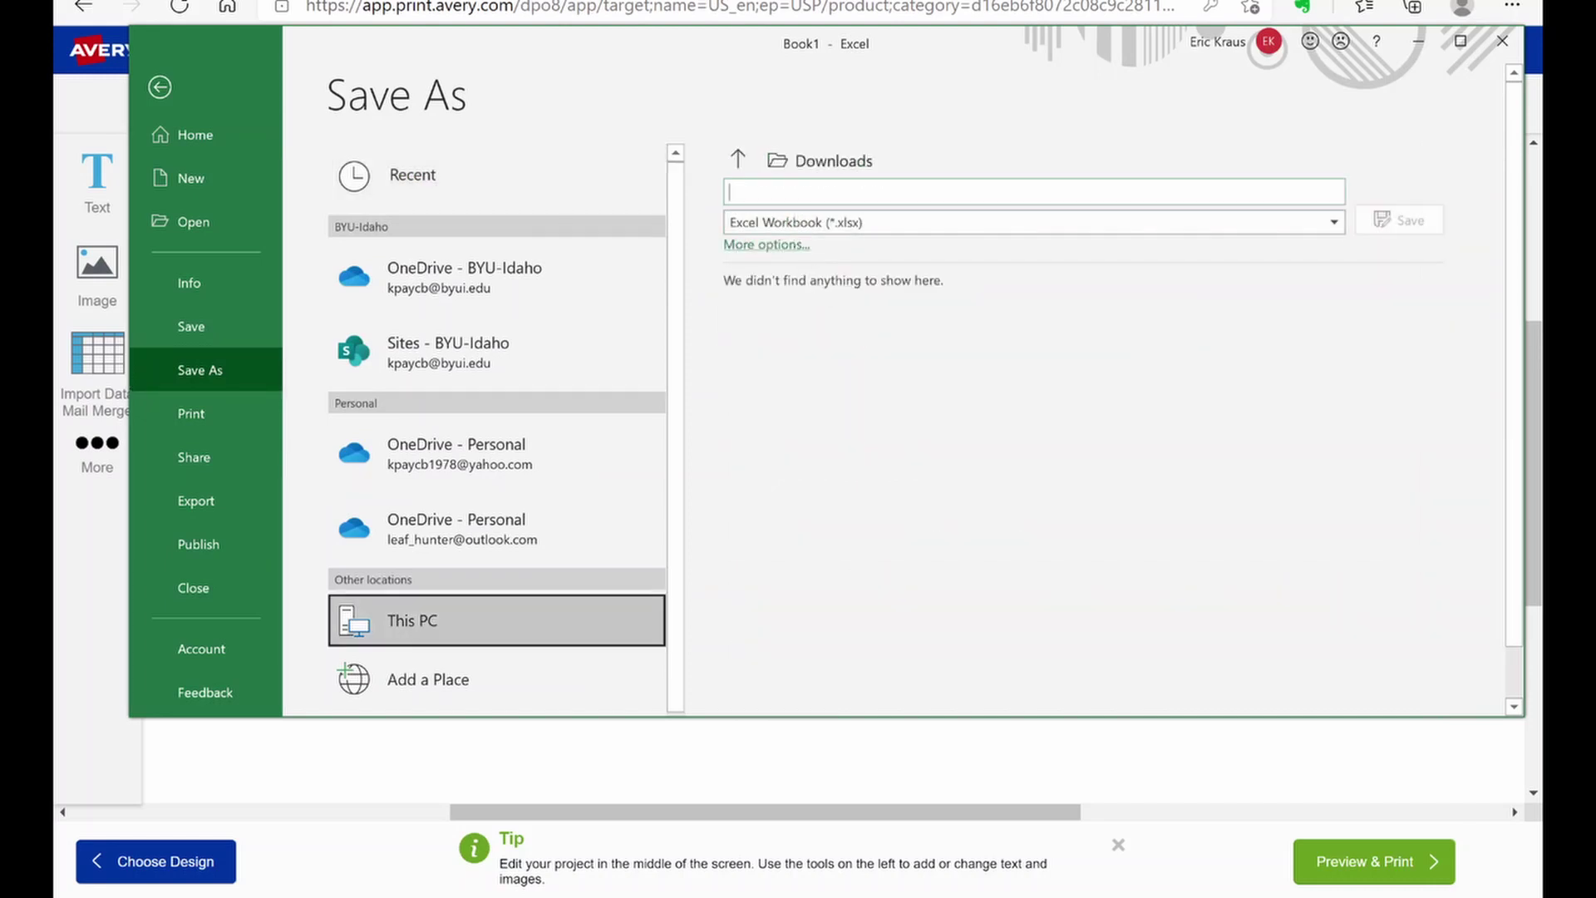
{"action": "type", "text": "DRAW"}
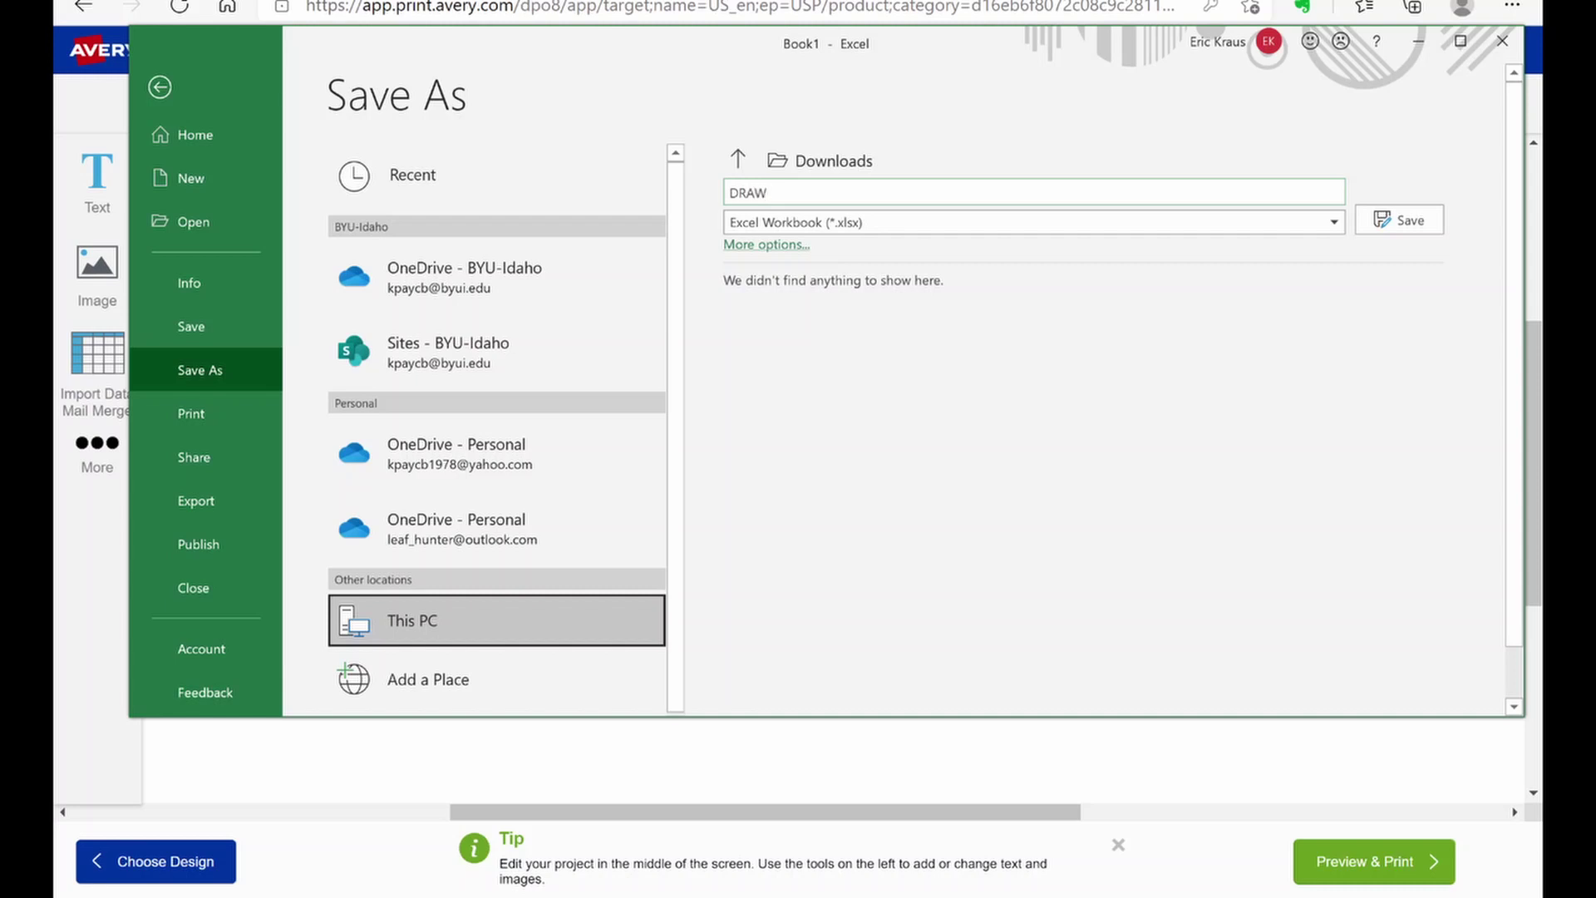
{"action": "type", "text": "ERR"}
{"action": "key", "text": "BackSpace"}
{"action": "key", "text": "BackSpace"}
{"action": "type", "text": "R NUMER"}
{"action": "key", "text": "BackSpace"}
{"action": "key", "text": "BackSpace"}
{"action": "type", "text": "BER EXAMPLE"}
{"action": "left_click", "coordinate": [1412, 220]}
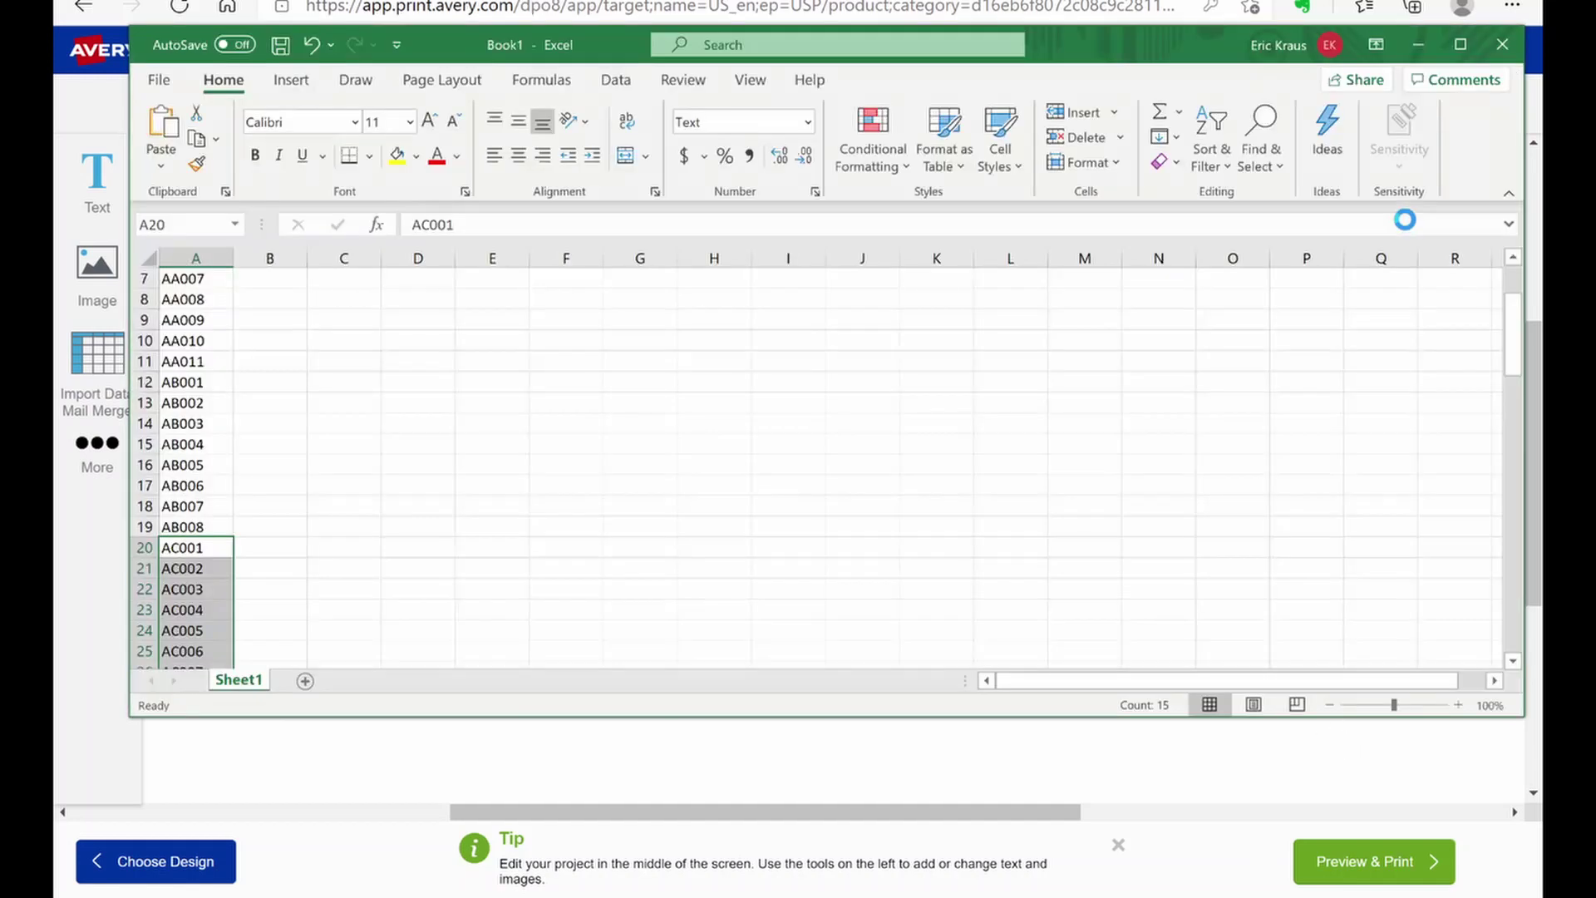
Import DRAWER NUMBER EXAMPLE.xlsx from Downloads into an Avery spreadsheet mail merge.
{"action": "left_click", "coordinate": [1501, 45]}
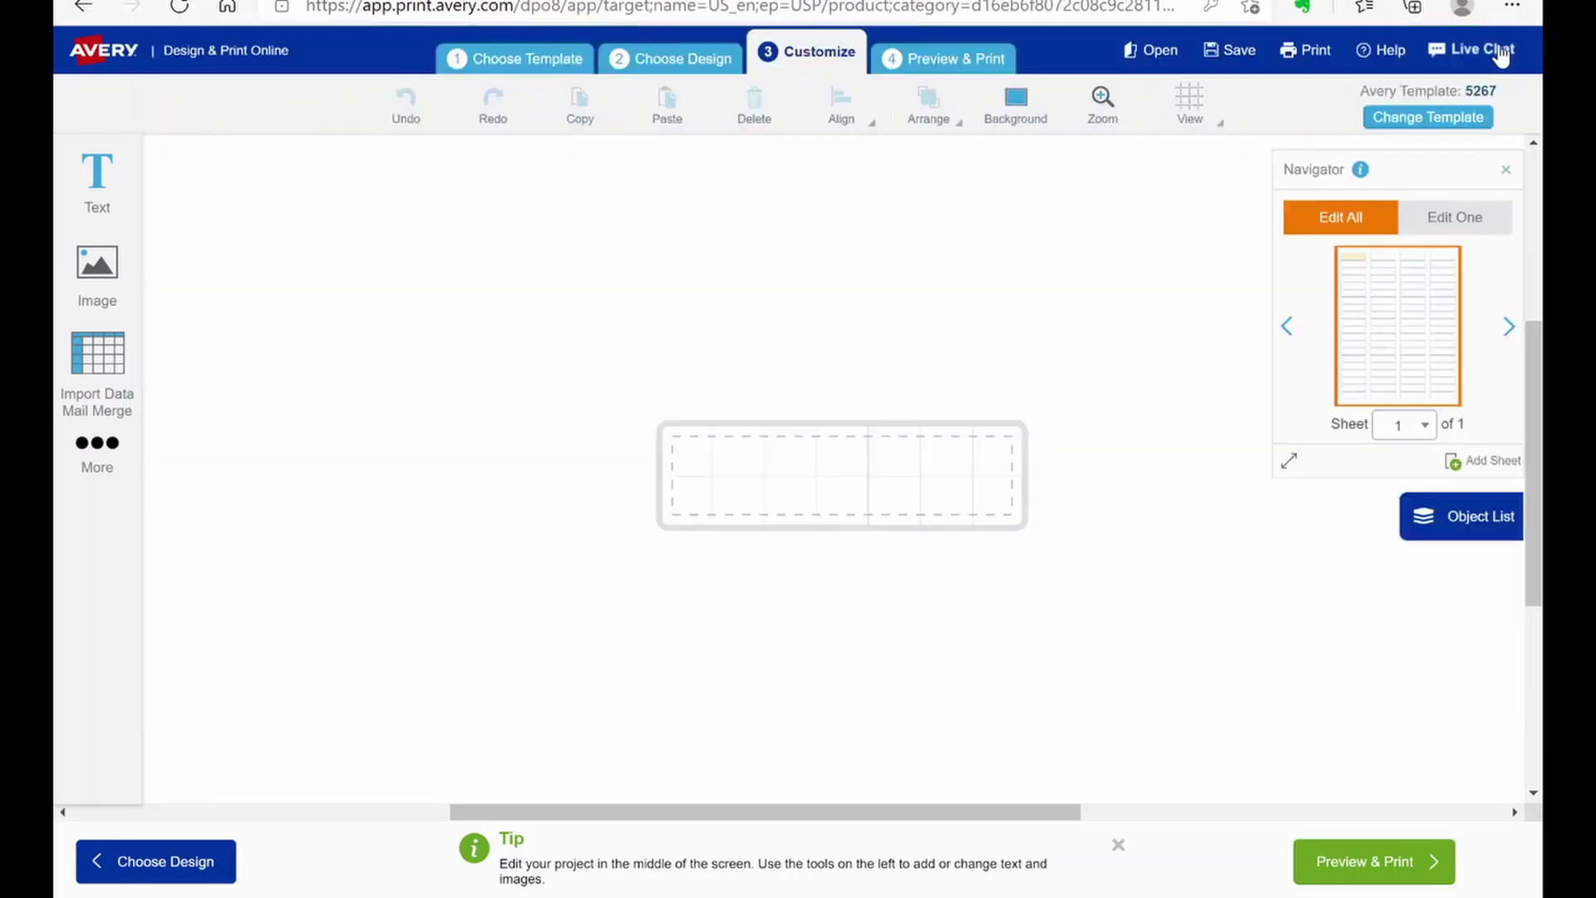
{"action": "left_click", "coordinate": [100, 389]}
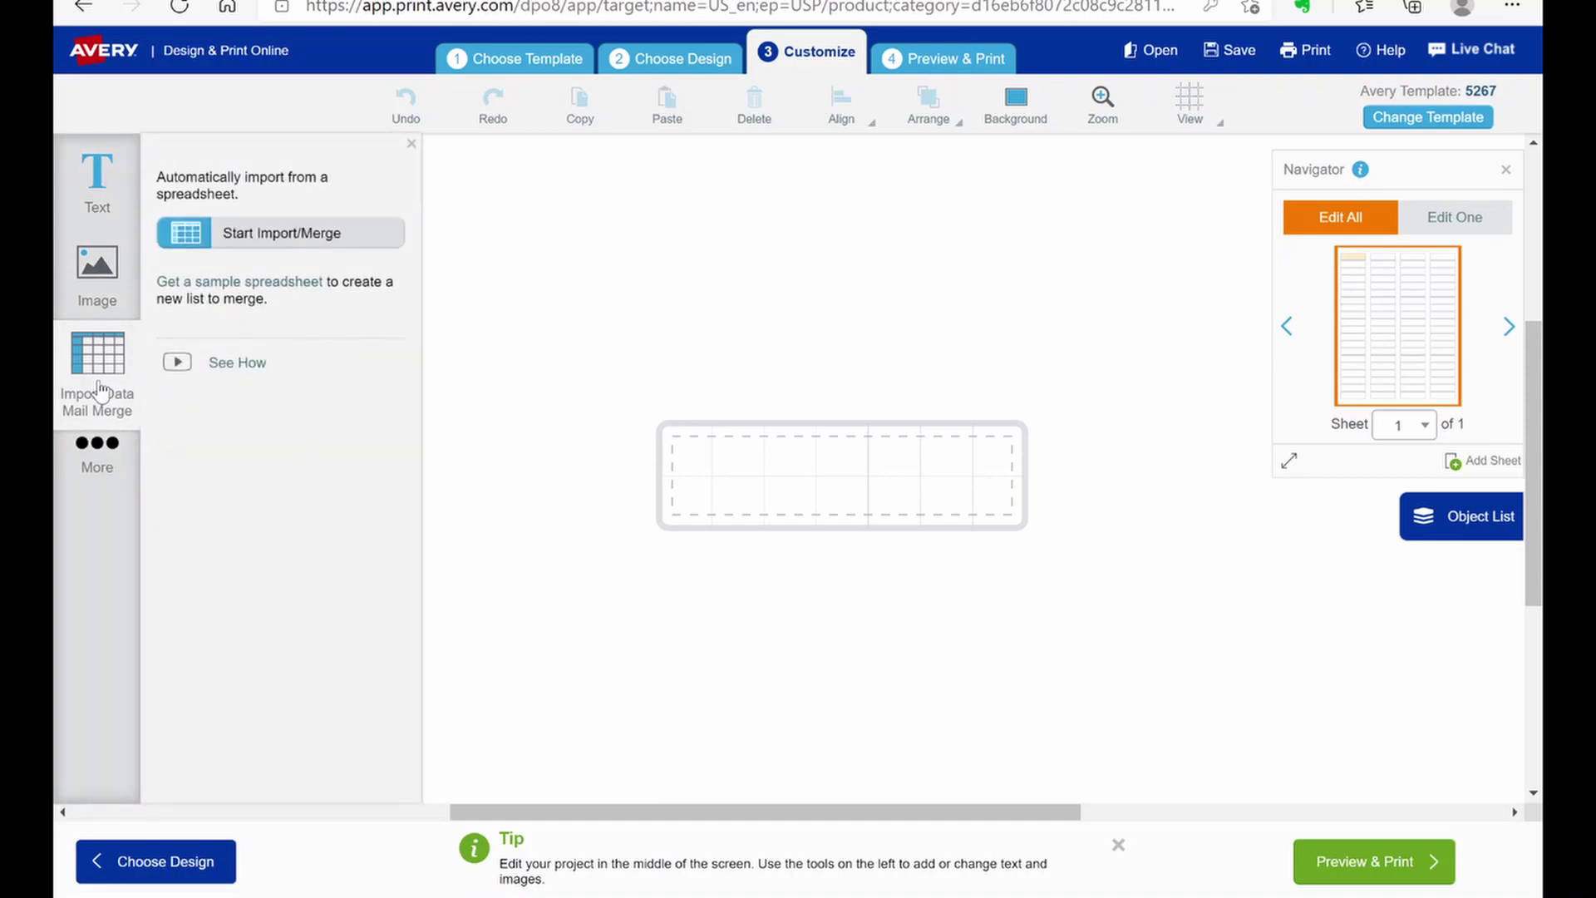
{"action": "left_click", "coordinate": [258, 237]}
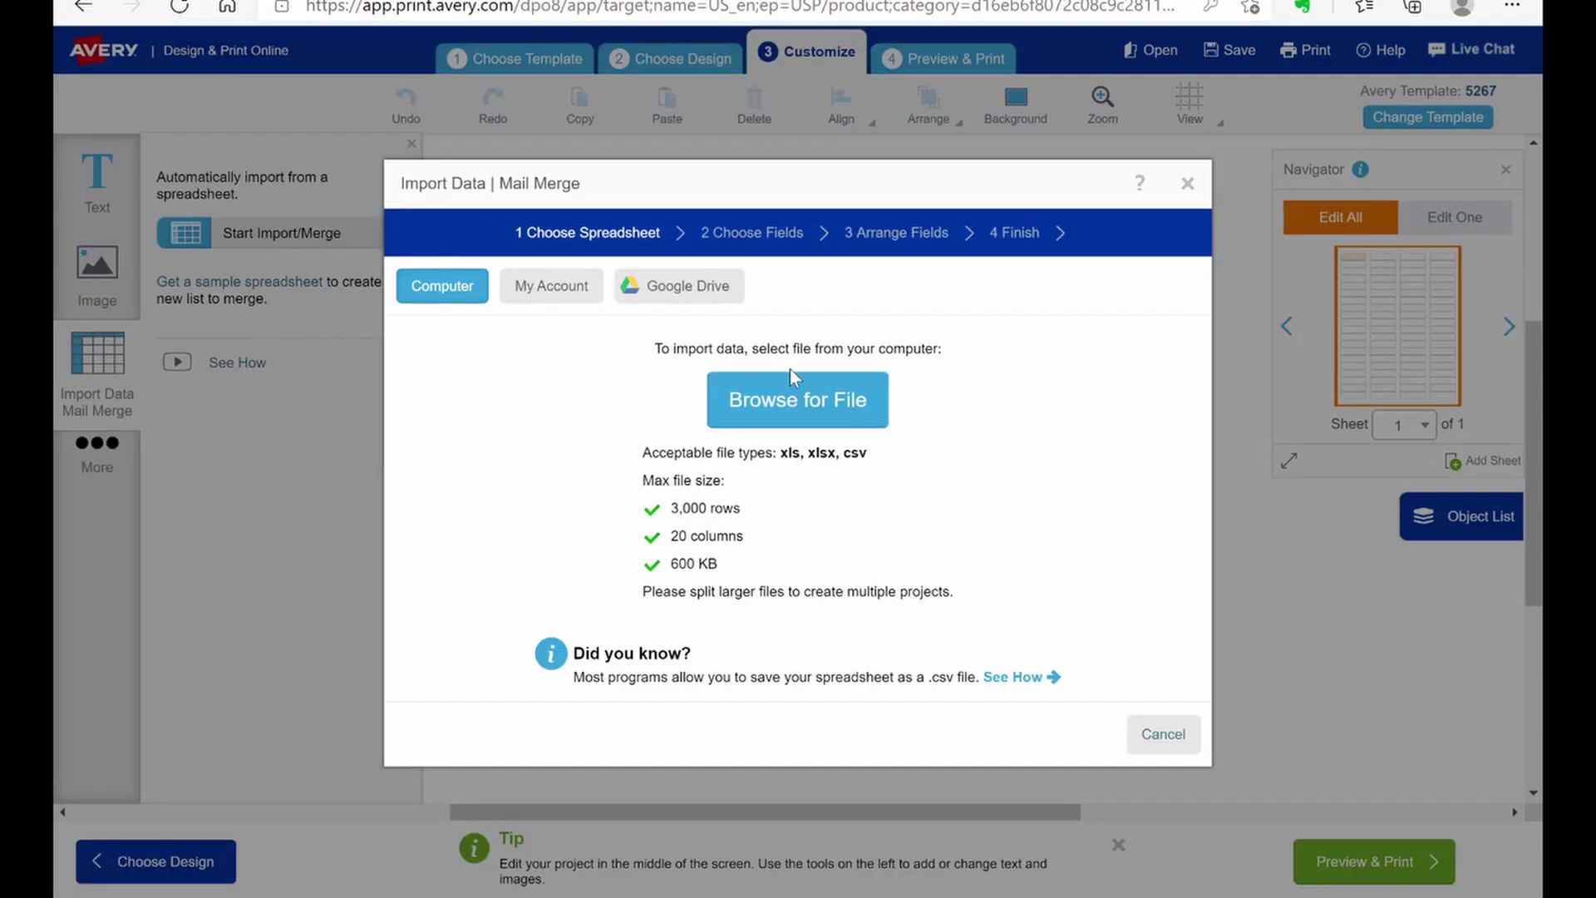
{"action": "left_click", "coordinate": [801, 408]}
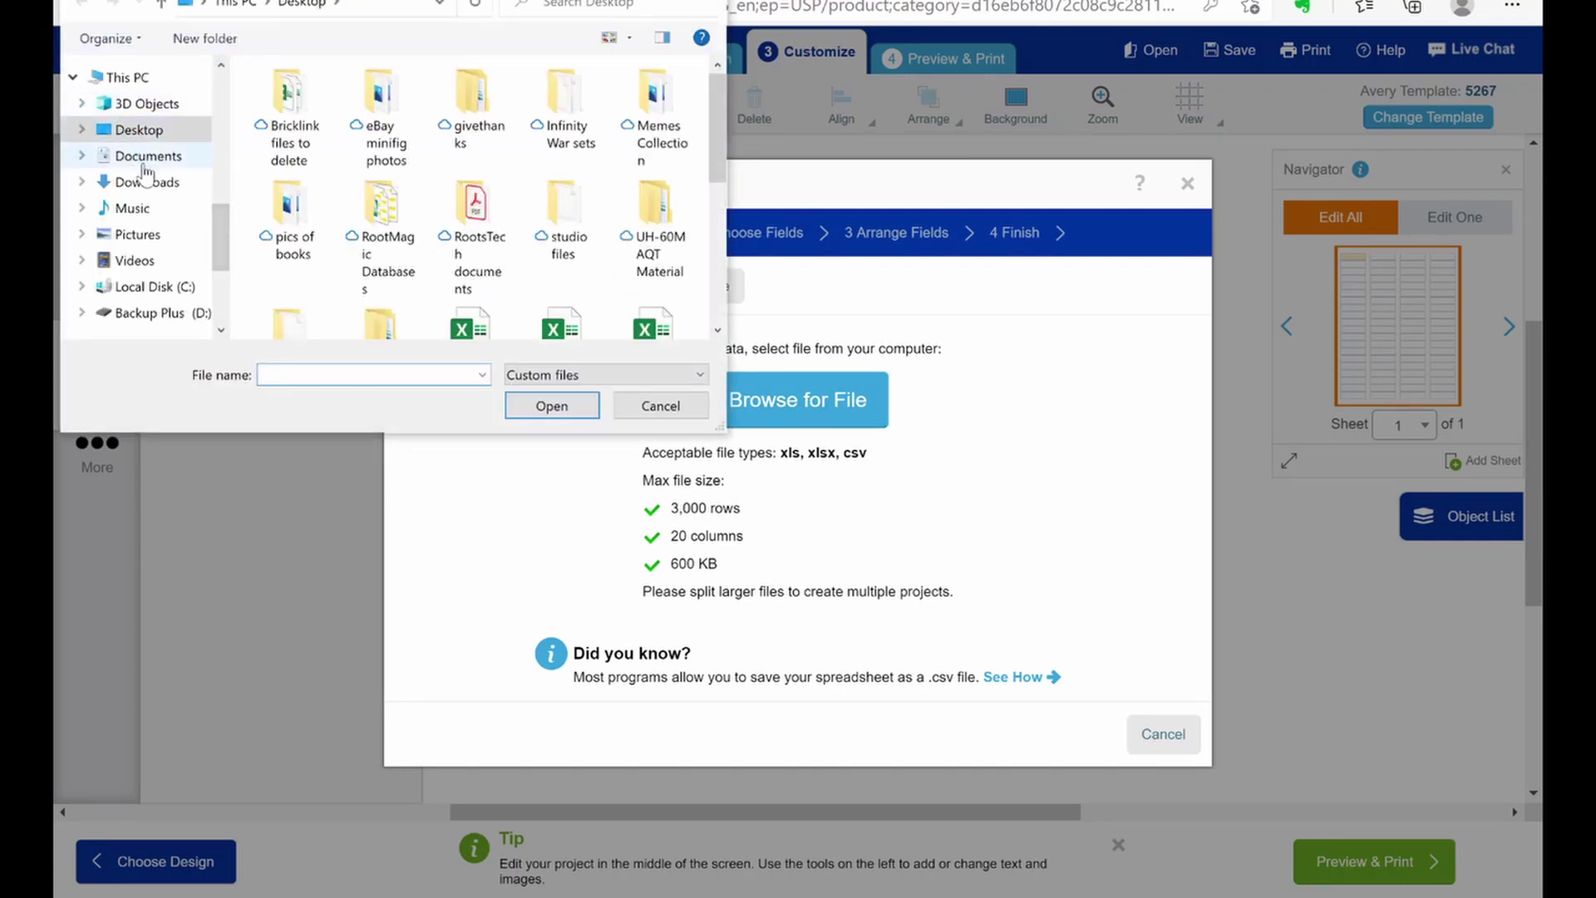
{"action": "left_click", "coordinate": [188, 158]}
{"action": "left_click", "coordinate": [154, 183]}
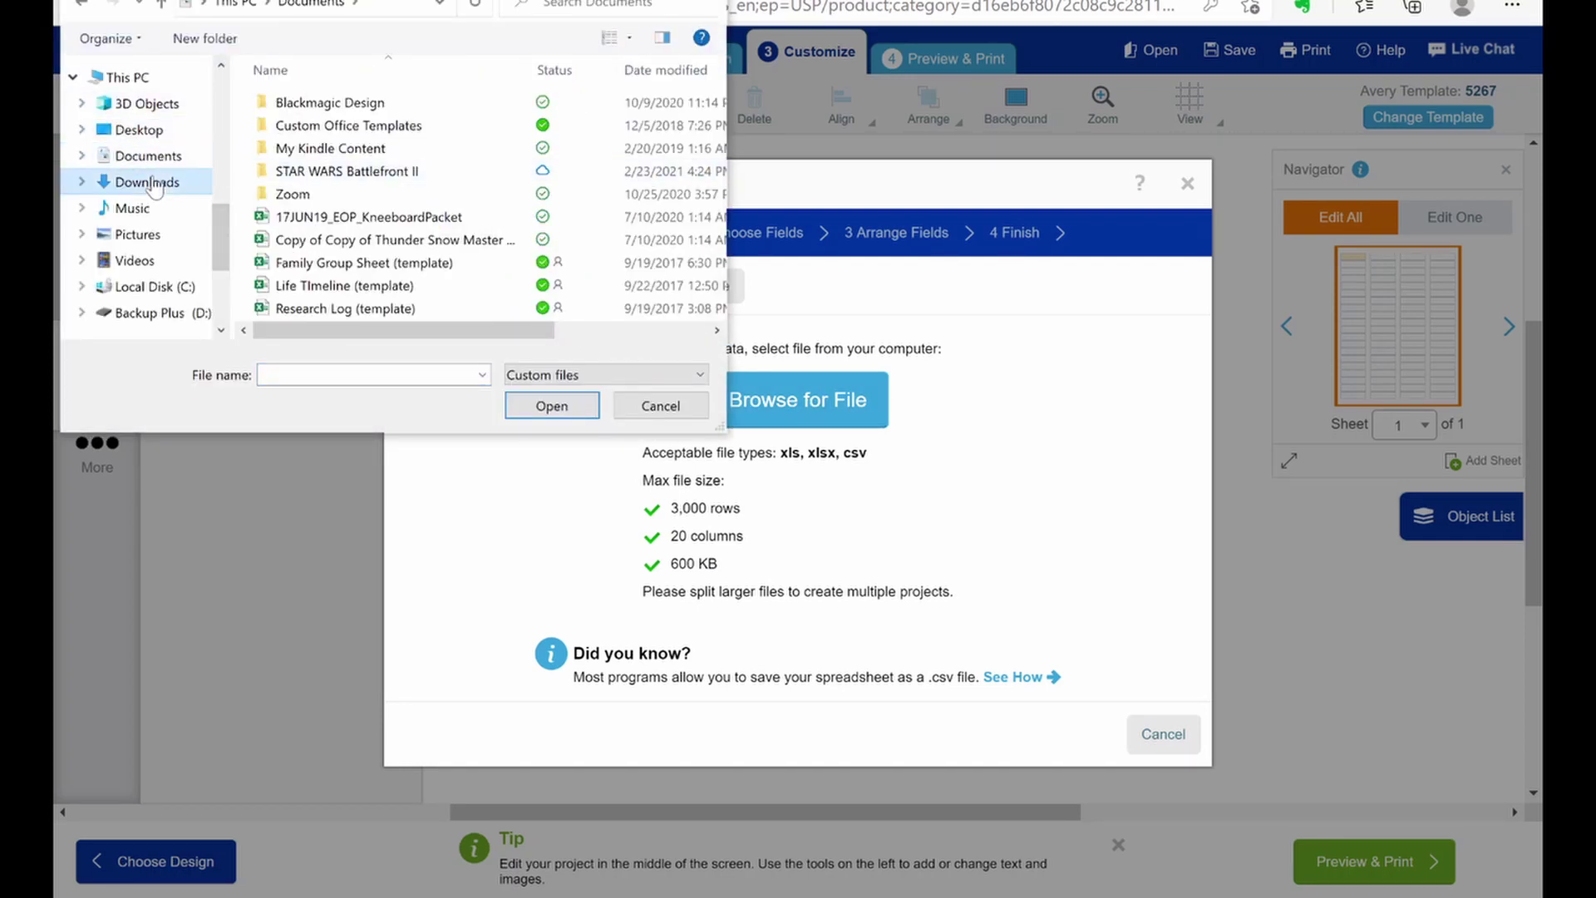
{"action": "left_click", "coordinate": [333, 129]}
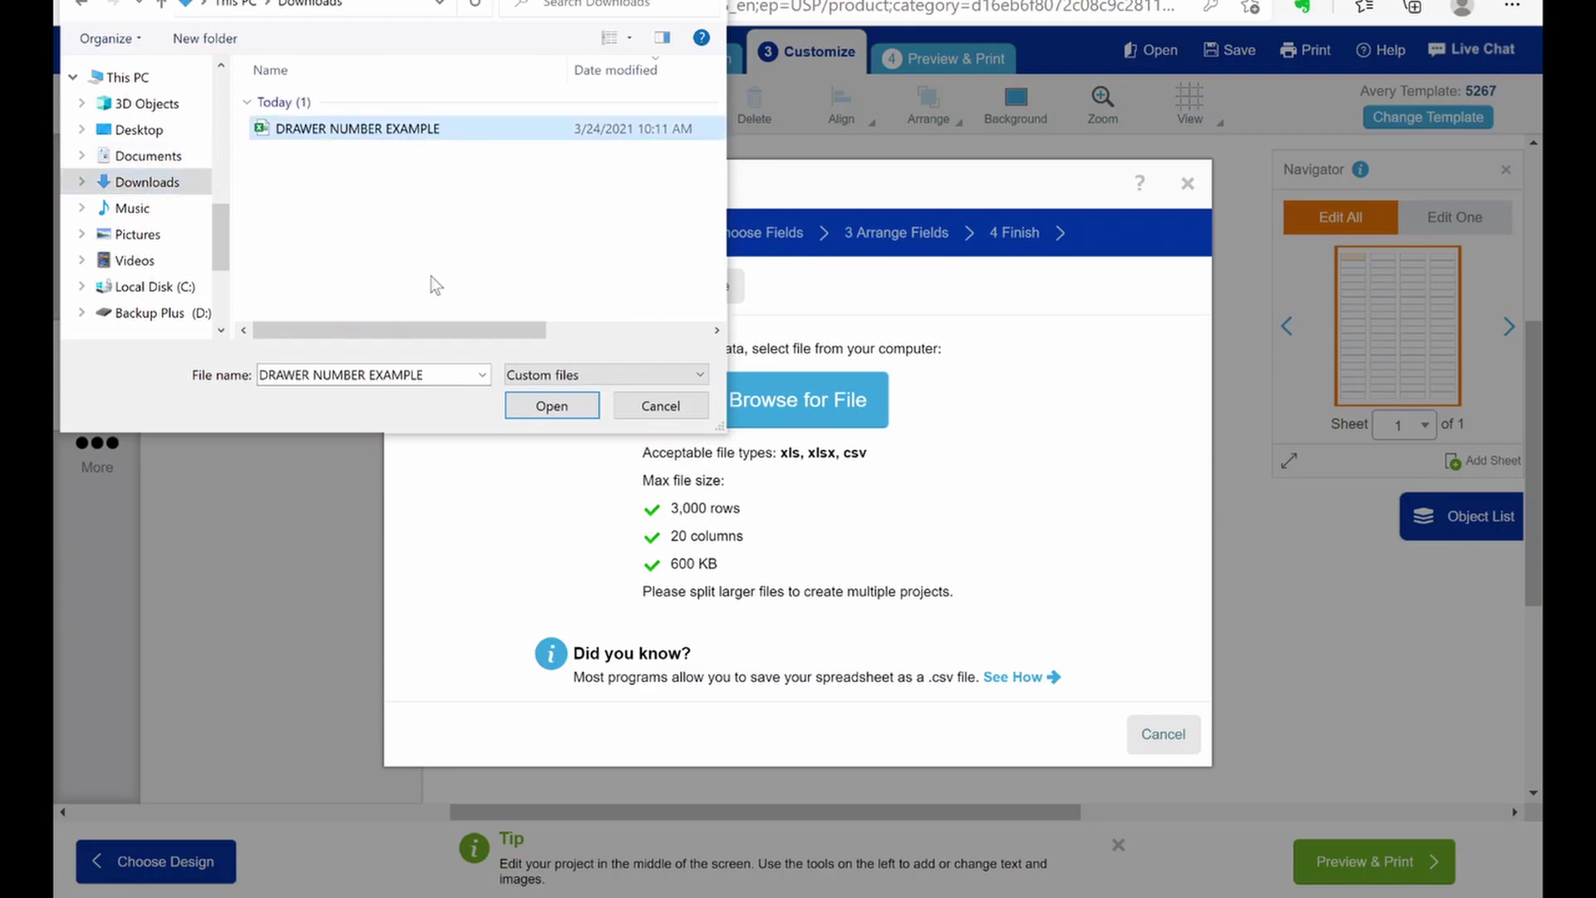
{"action": "left_click", "coordinate": [564, 405]}
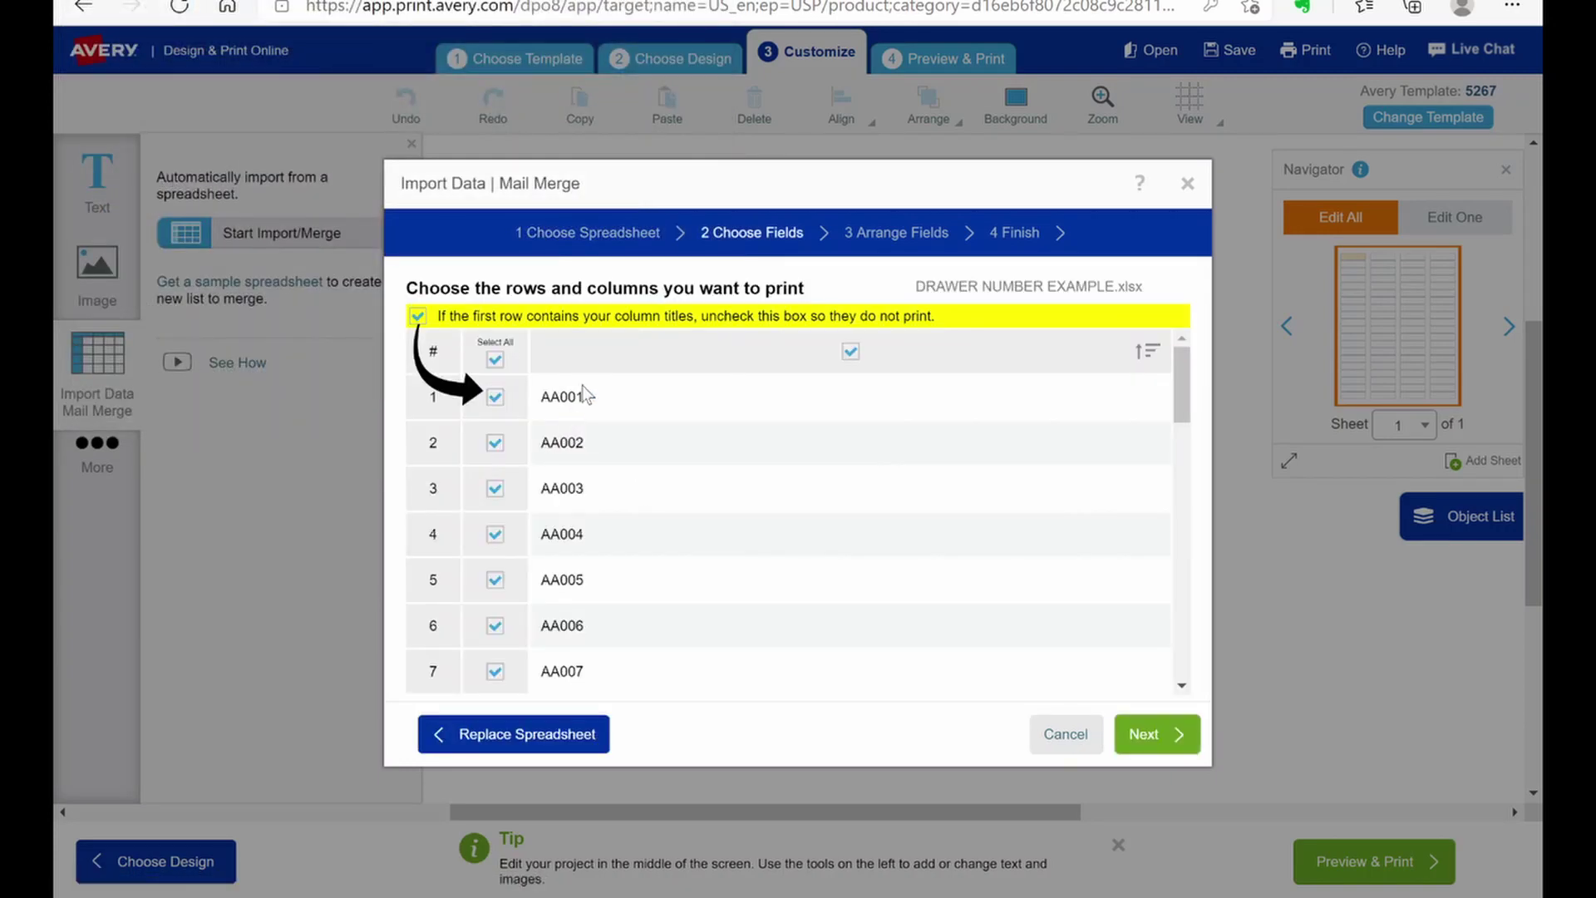
Confirm all rows through AC015 stay checked, then move on to Arrange Fields.
{"action": "scroll", "coordinate": [578, 608], "scroll_direction": "down", "scroll_amount": 4}
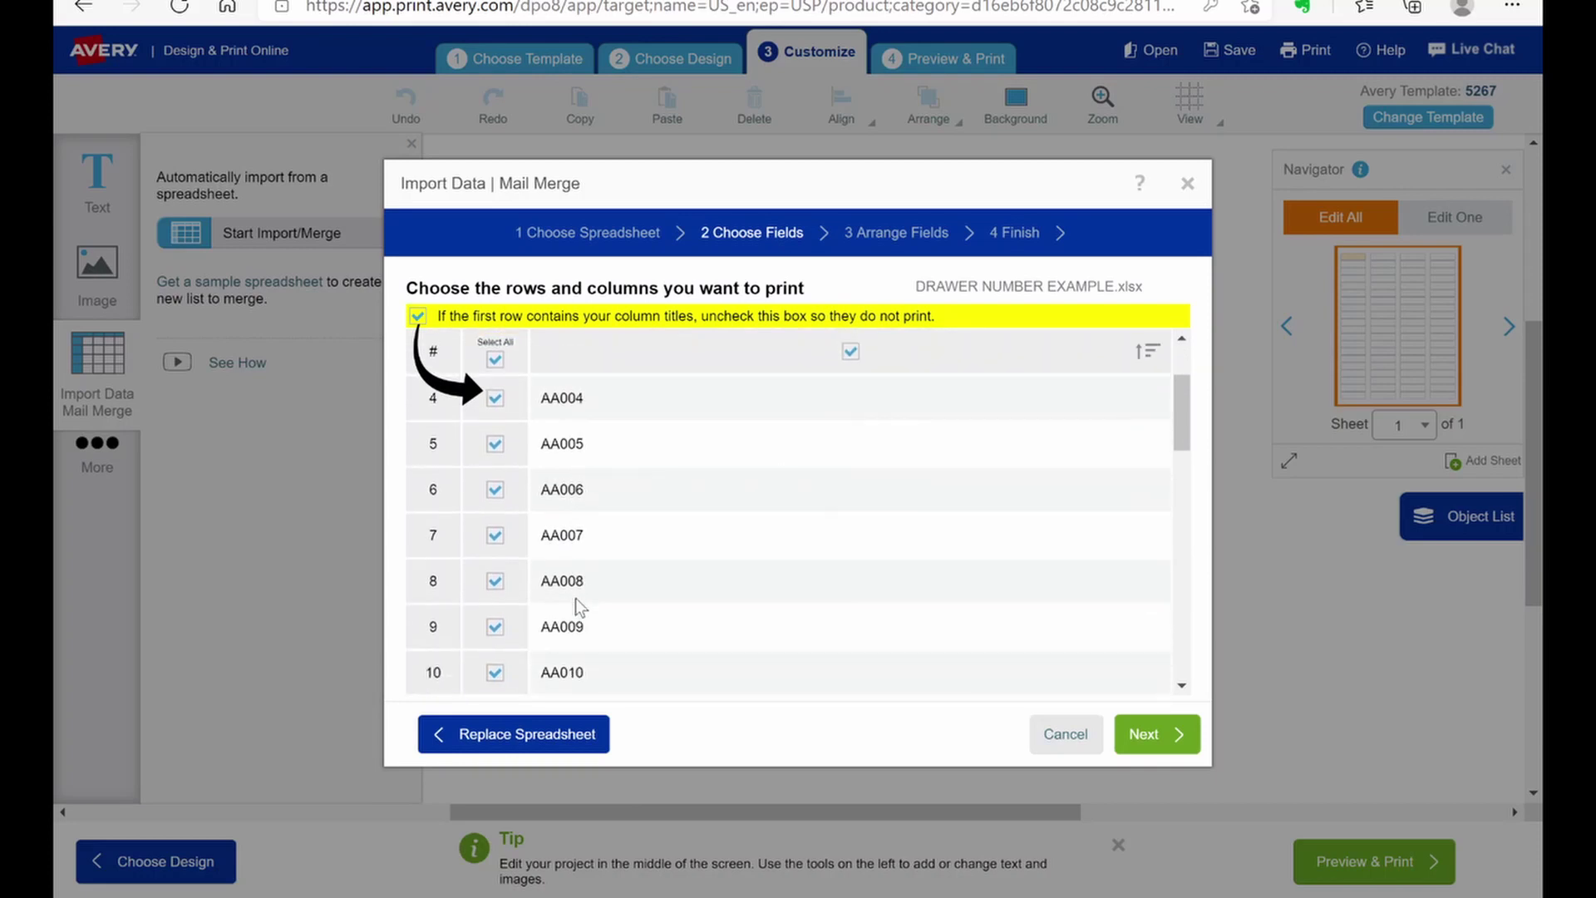
{"action": "scroll", "coordinate": [578, 608], "scroll_direction": "down", "scroll_amount": 1}
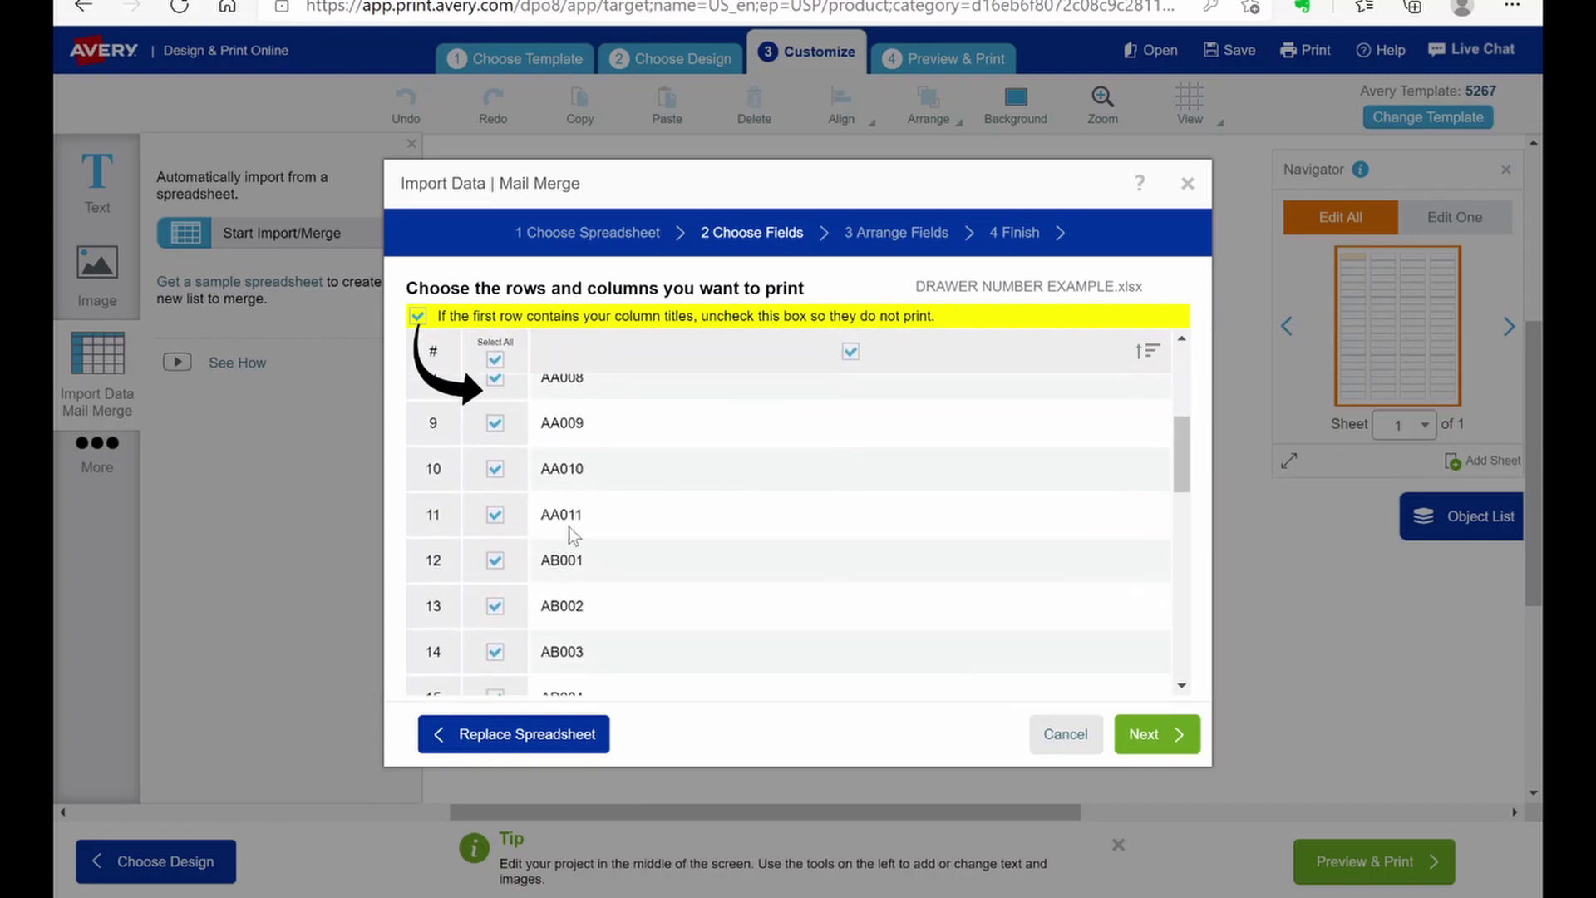
{"action": "scroll", "coordinate": [588, 527], "scroll_direction": "down", "scroll_amount": 4}
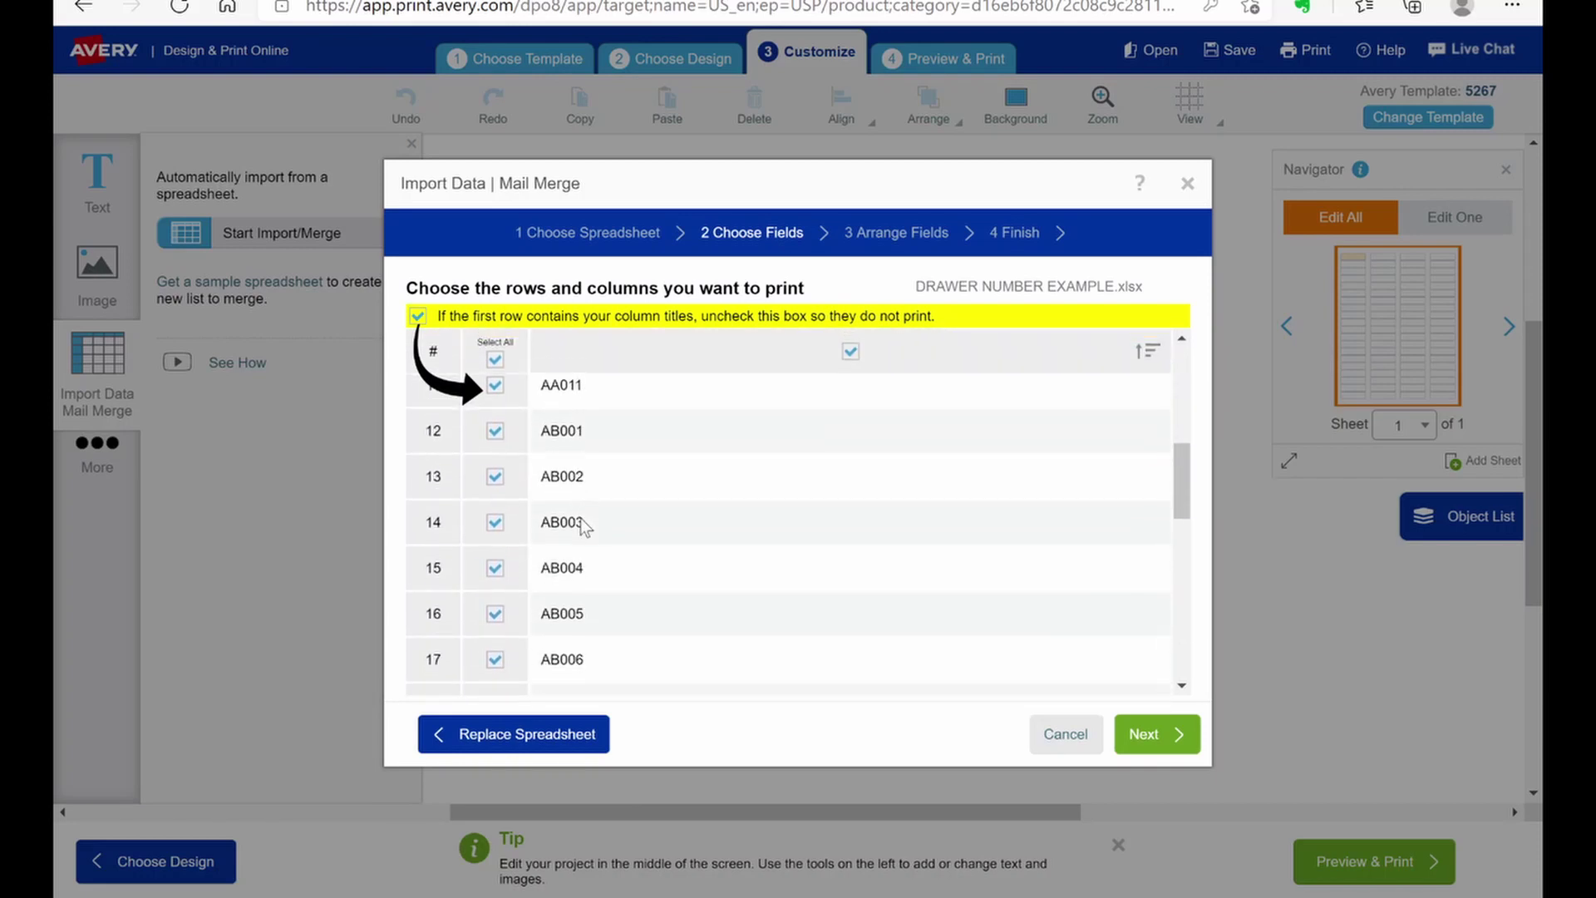
{"action": "scroll", "coordinate": [586, 526], "scroll_direction": "down", "scroll_amount": 7}
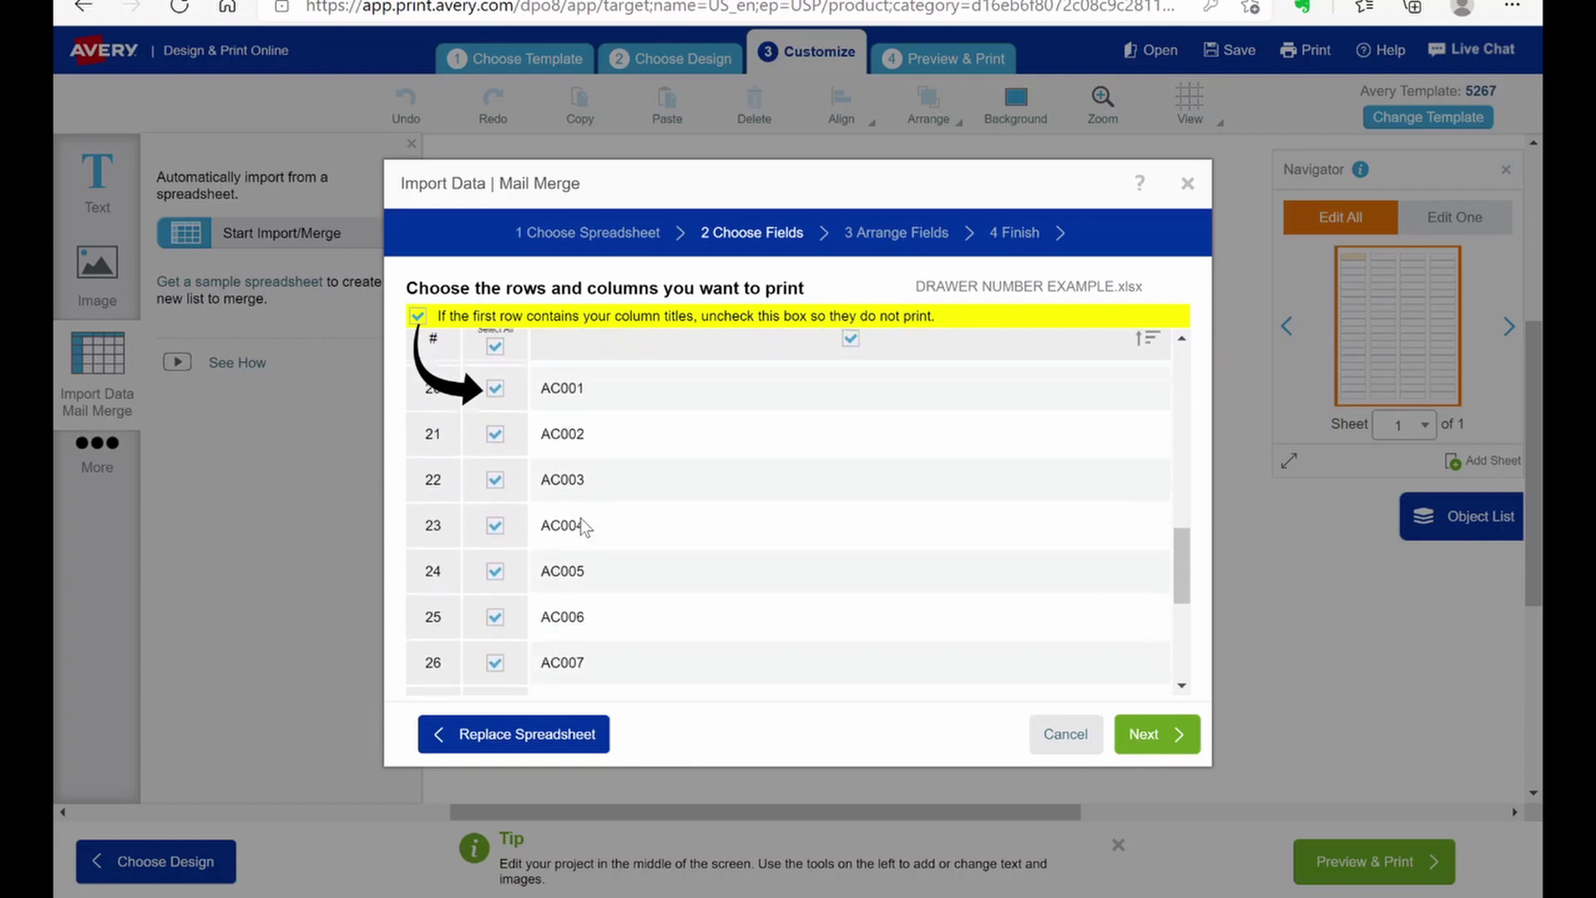
{"action": "scroll", "coordinate": [585, 527], "scroll_direction": "down", "scroll_amount": 5}
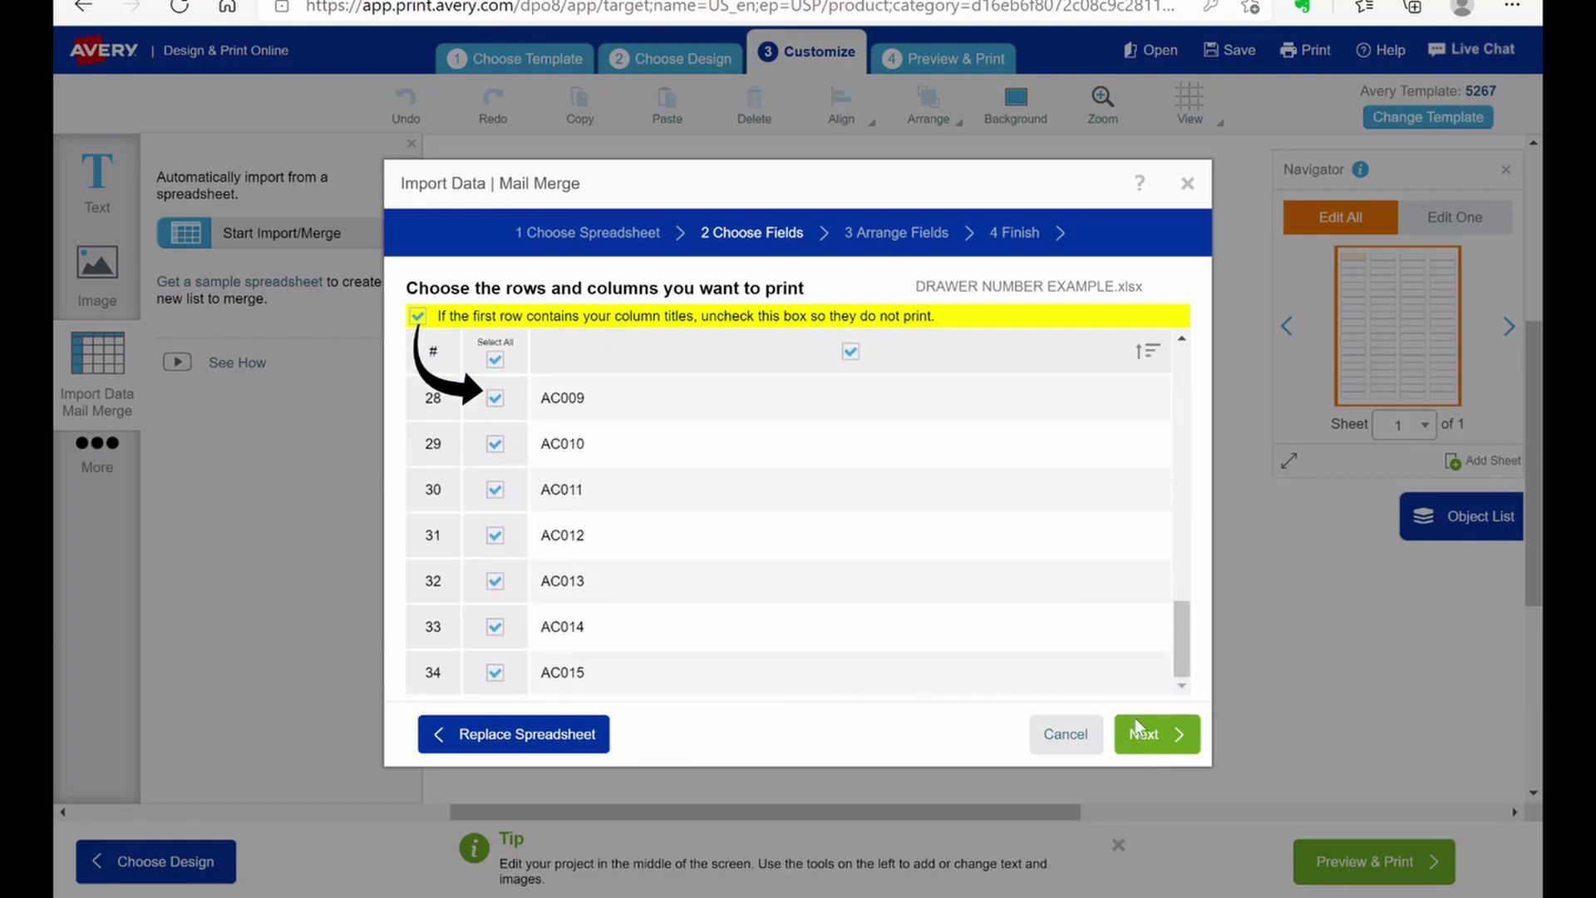
{"action": "left_click", "coordinate": [1158, 736]}
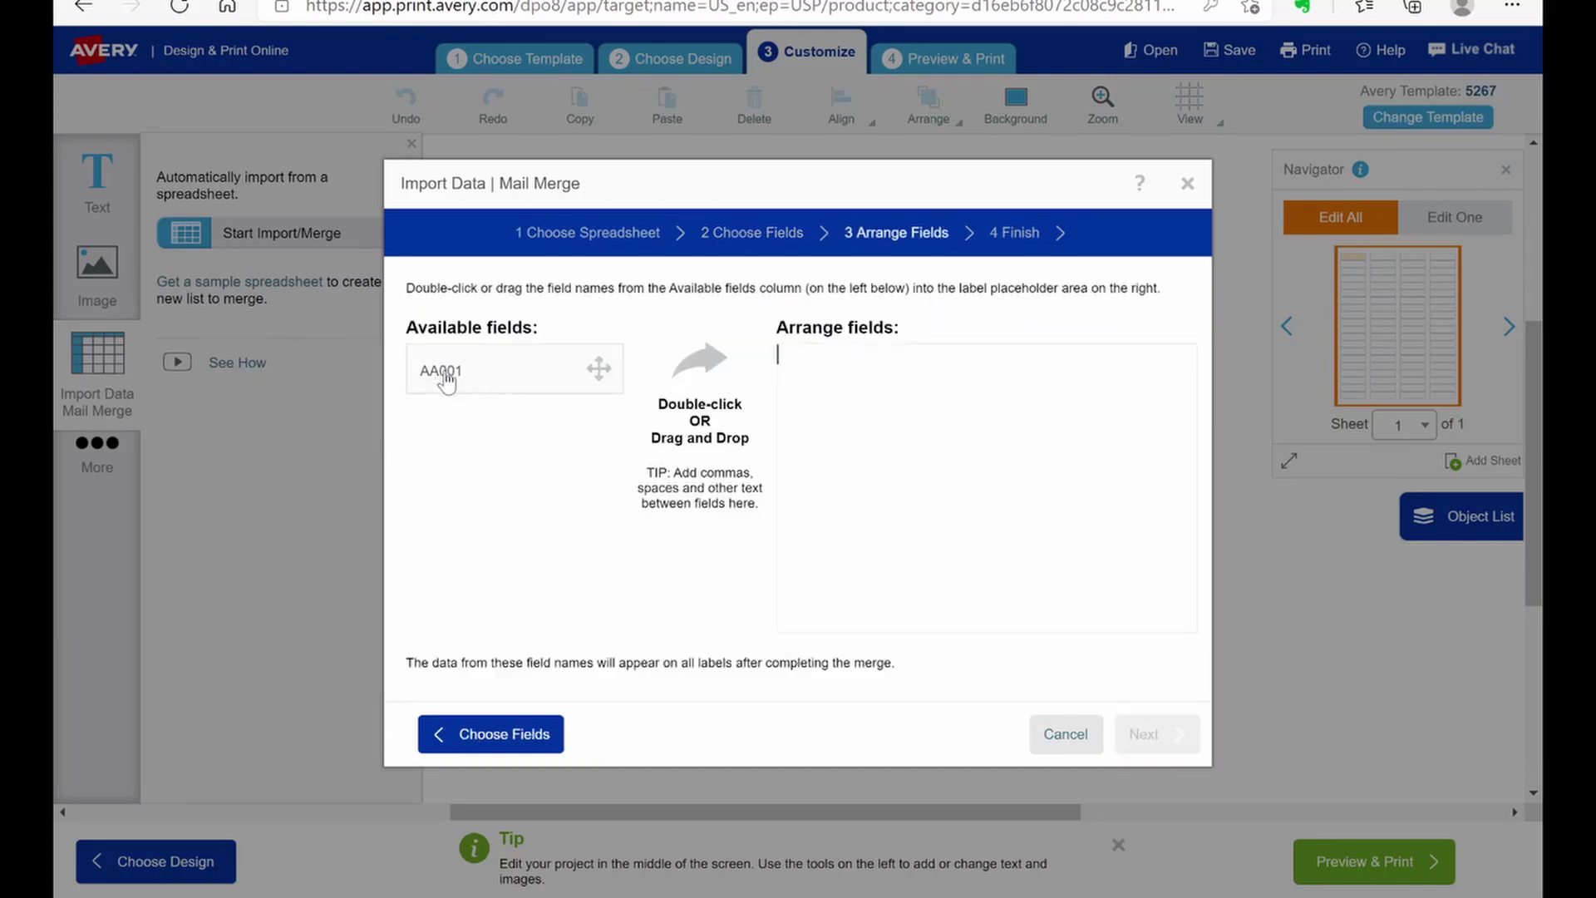
Place the AA001 field in the label layout and advance to the Finish step.
{"action": "left_click_drag", "start_coordinate": [447, 381], "coordinate": [815, 382]}
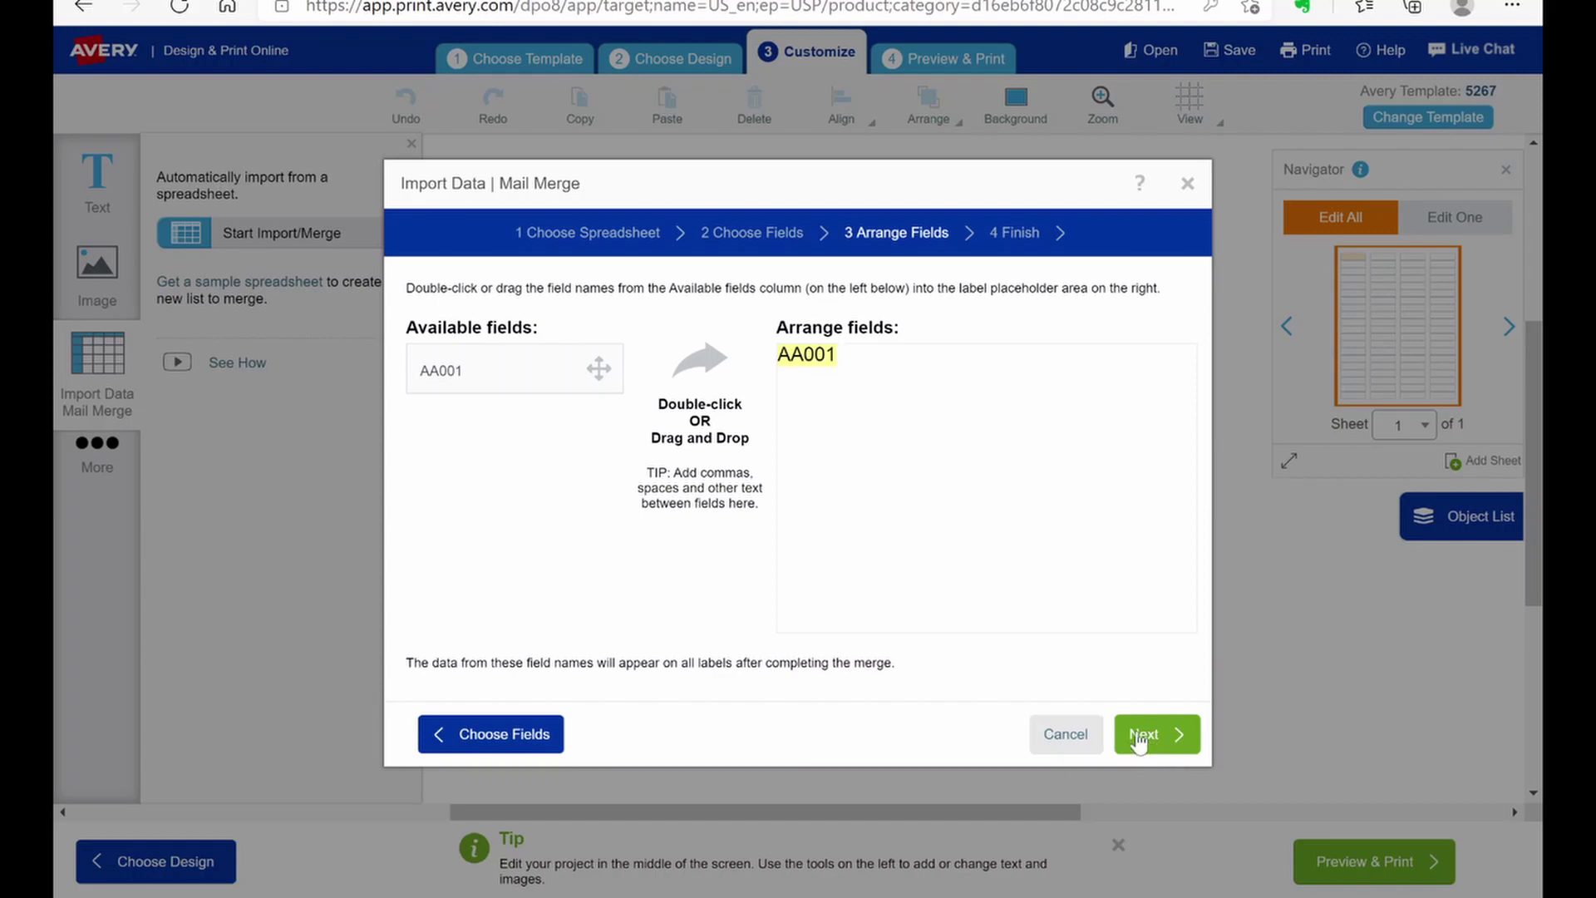
{"action": "left_click", "coordinate": [1172, 748]}
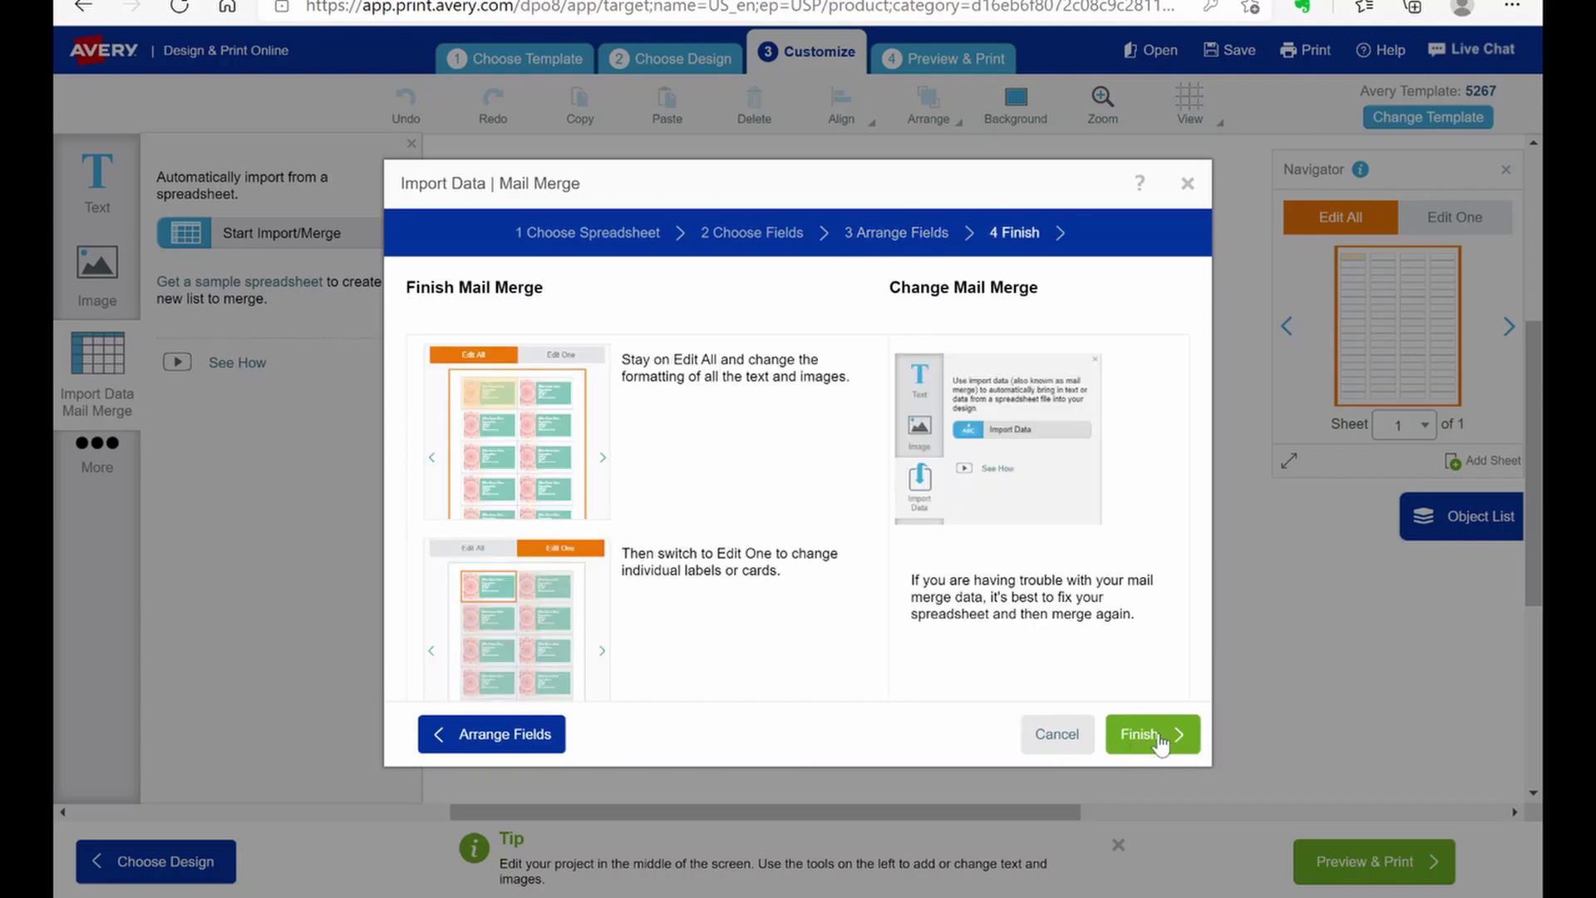
Finish the mail merge and move the AA001 text lower and to the left.
{"action": "left_click", "coordinate": [1159, 743]}
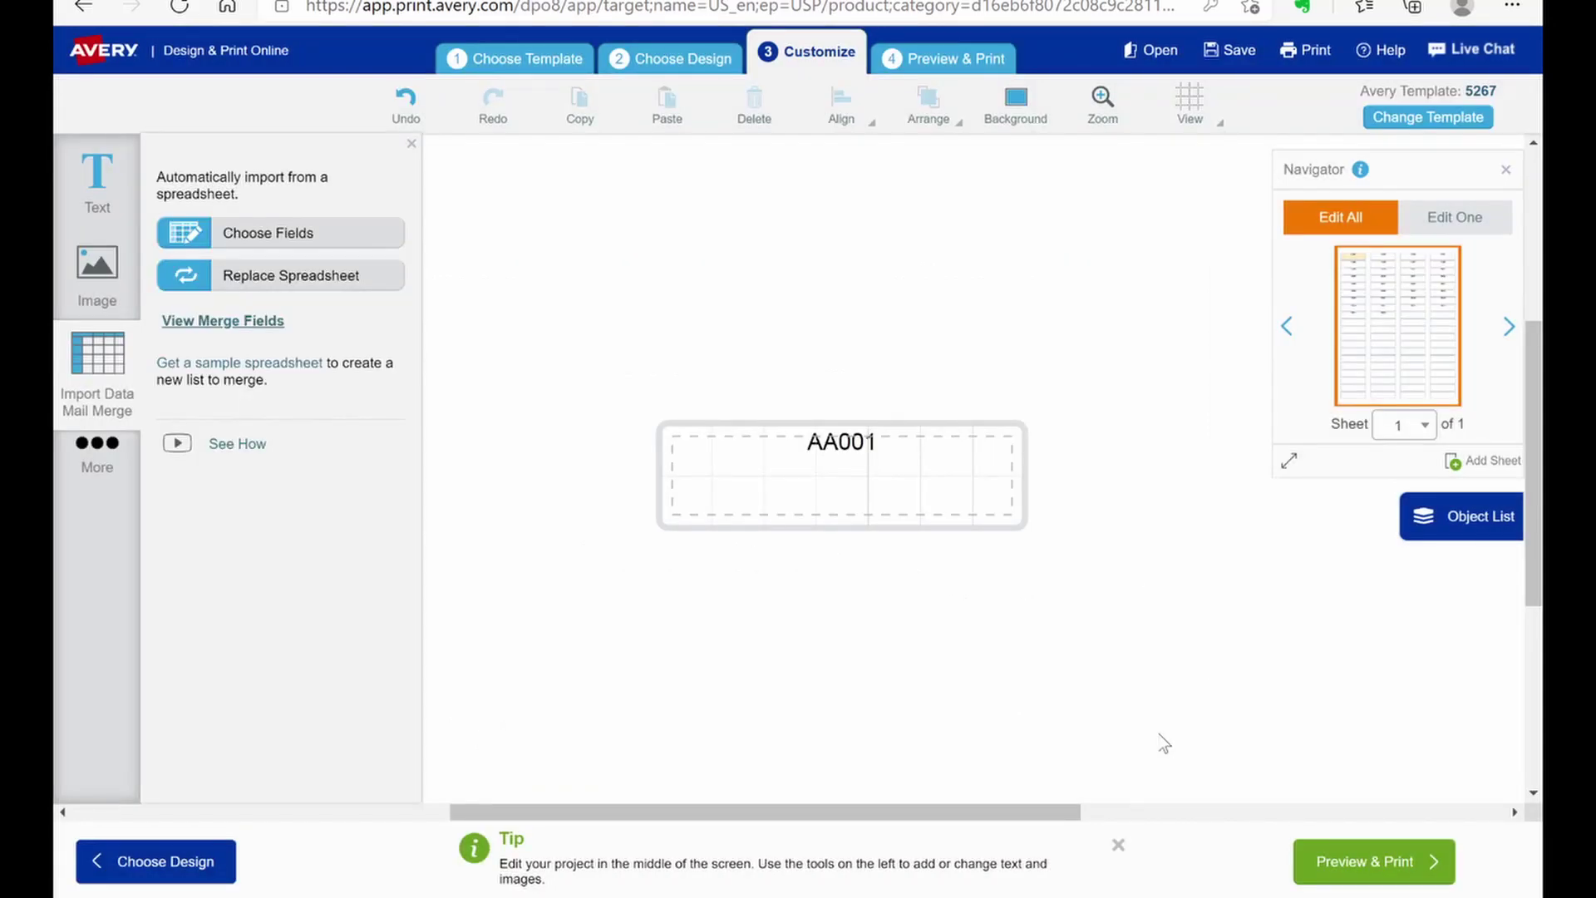
{"action": "left_click", "coordinate": [841, 454]}
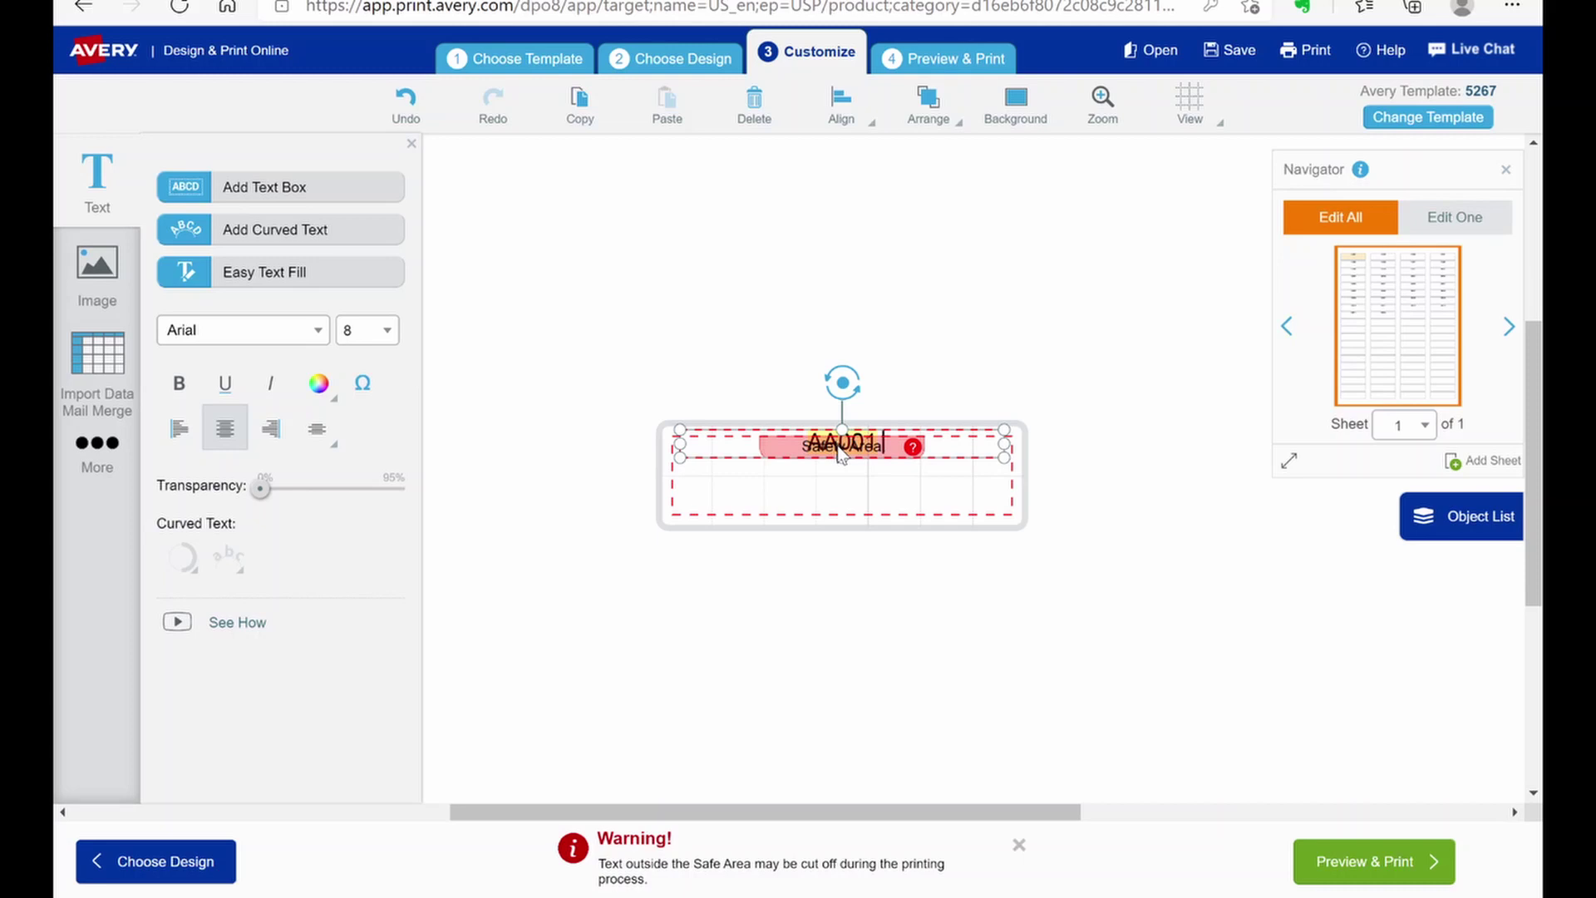
{"action": "left_click_drag", "start_coordinate": [794, 458], "coordinate": [674, 499]}
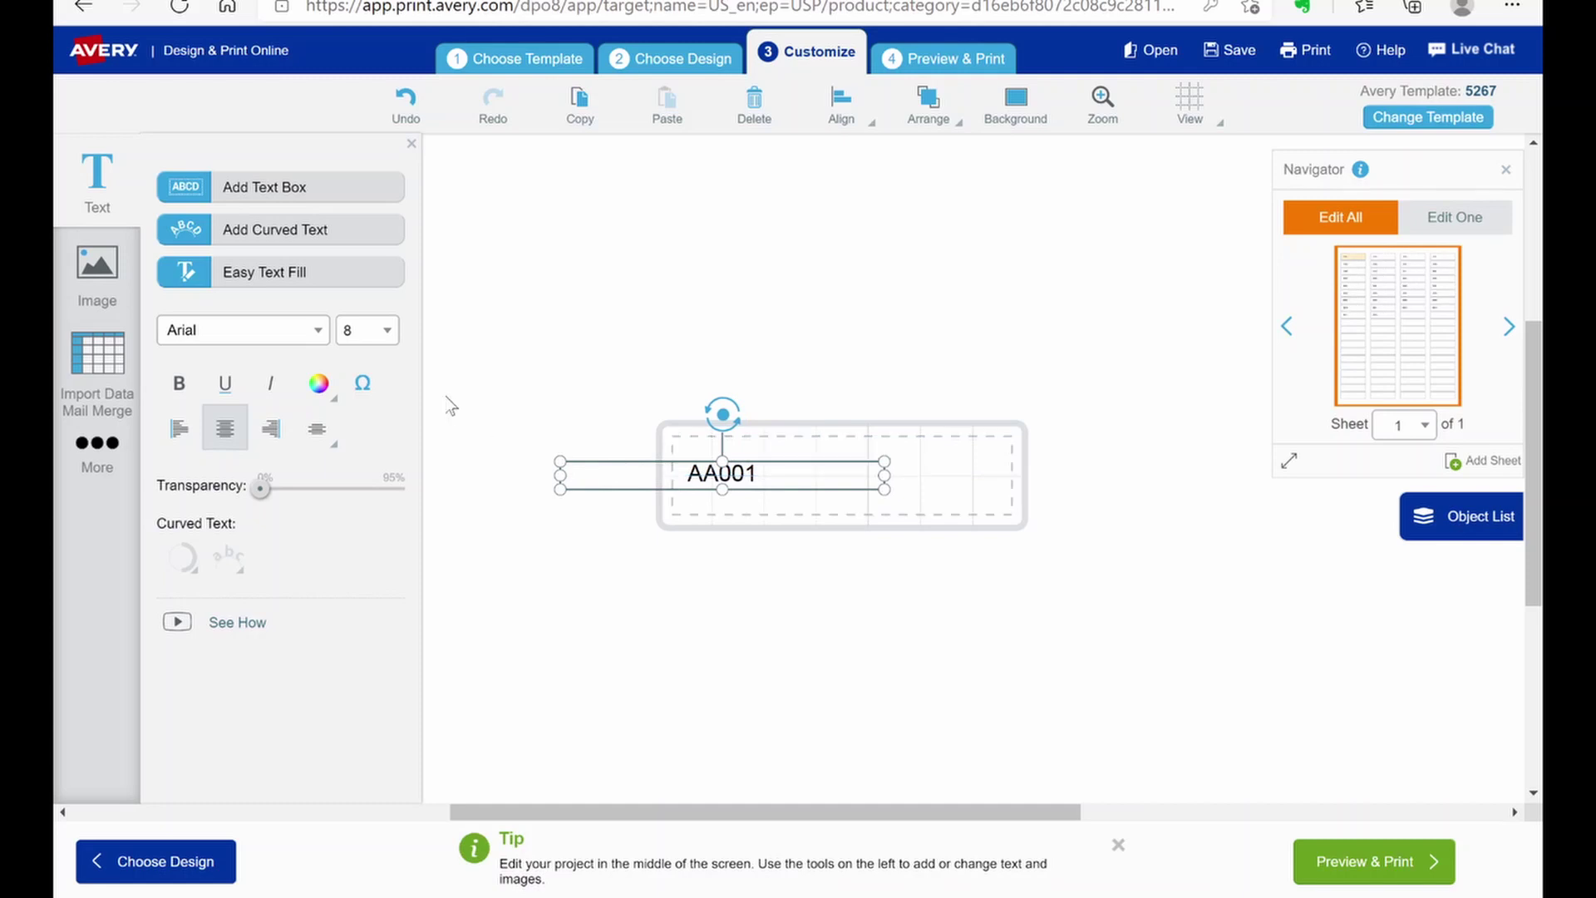
Set the AA001 text to 18 pt and drag it back inside the safe area.
{"action": "left_click", "coordinate": [385, 331]}
{"action": "scroll", "coordinate": [393, 519], "scroll_direction": "down", "scroll_amount": 4}
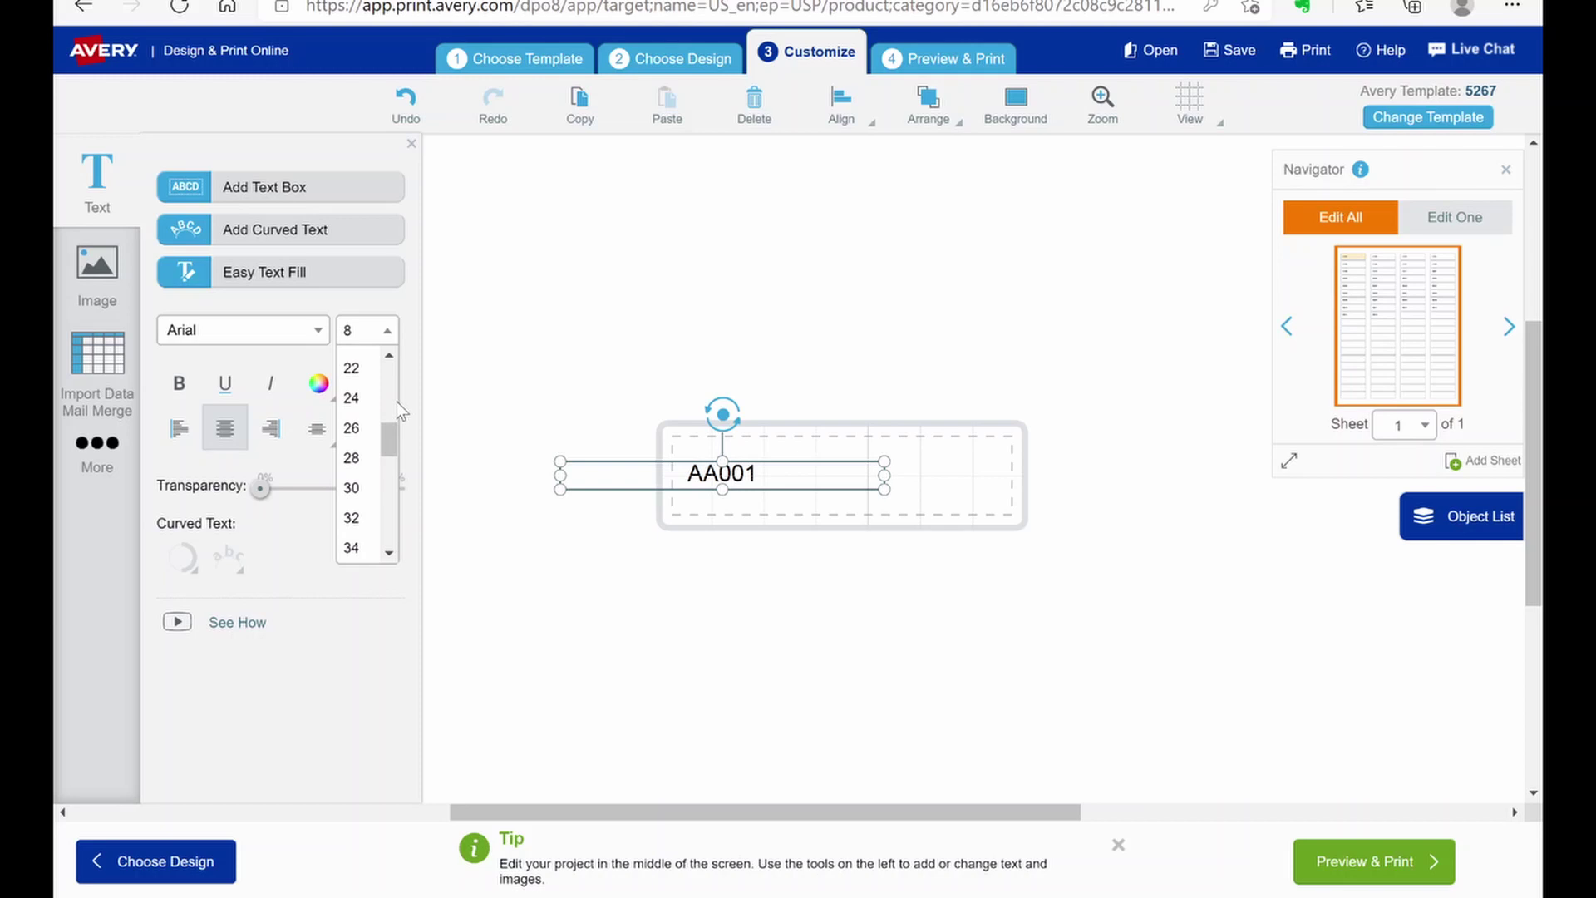
{"action": "left_click", "coordinate": [387, 357]}
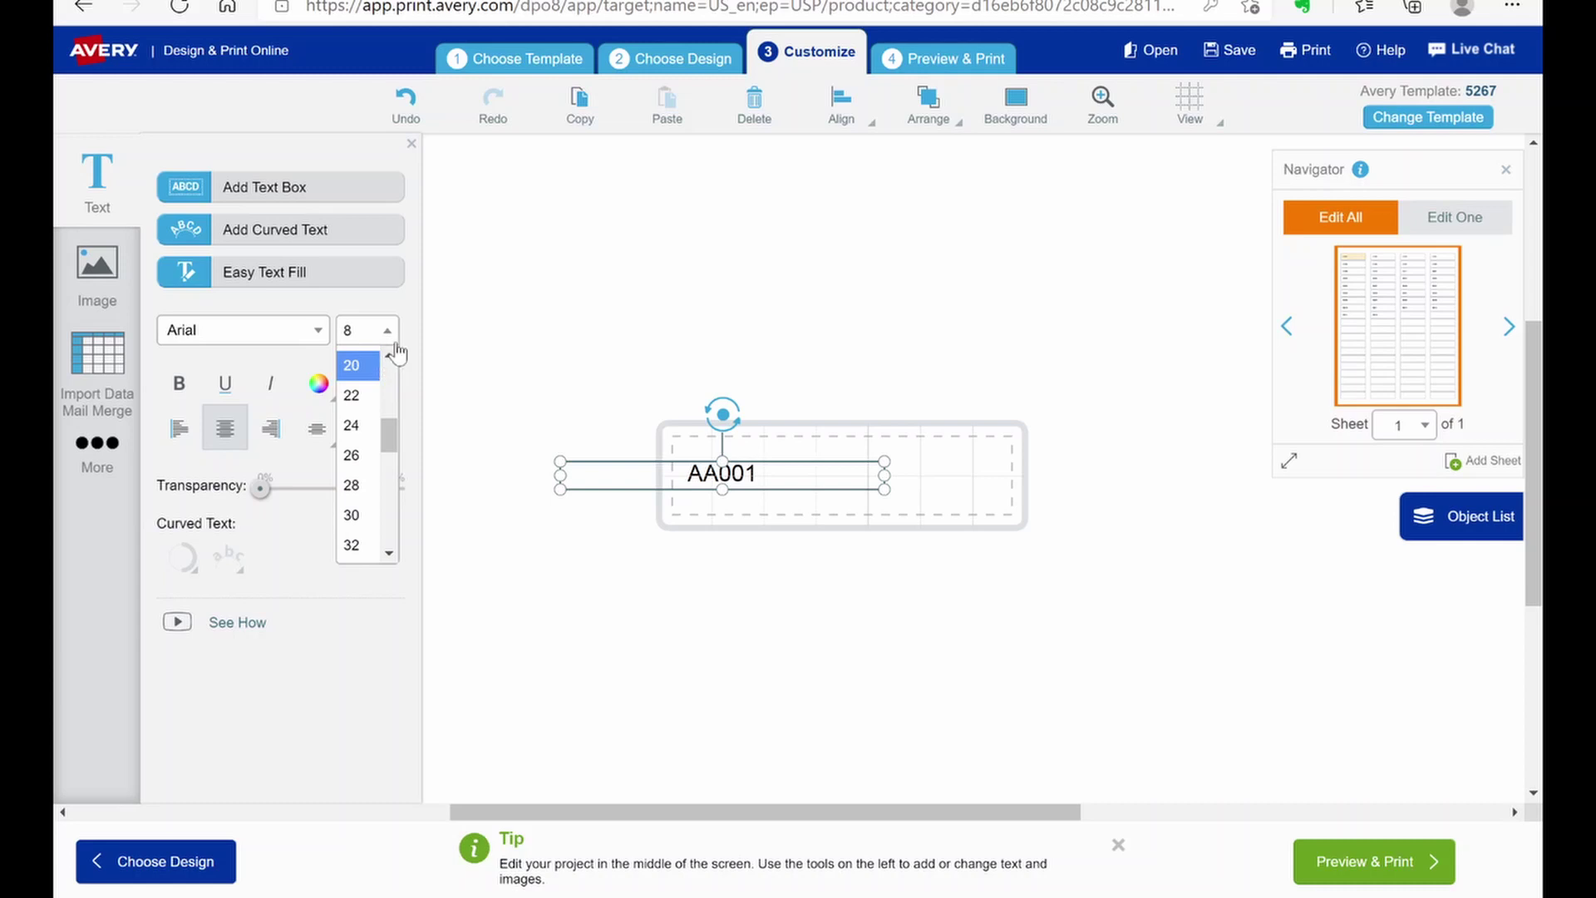
{"action": "left_click", "coordinate": [397, 353]}
{"action": "left_click", "coordinate": [392, 331]}
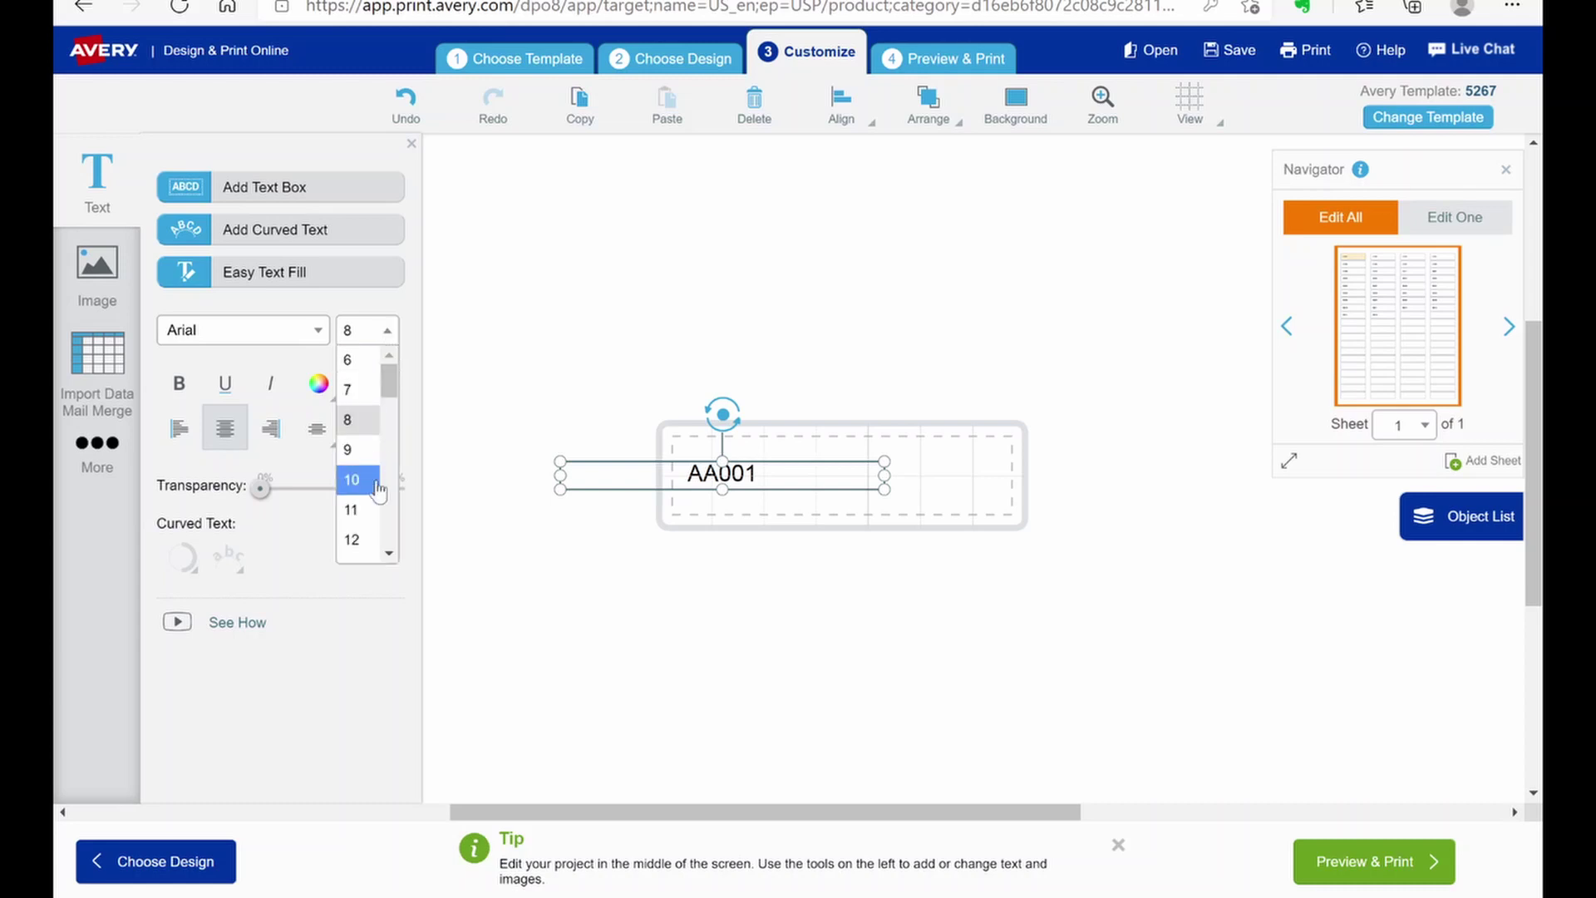
{"action": "left_click", "coordinate": [375, 541]}
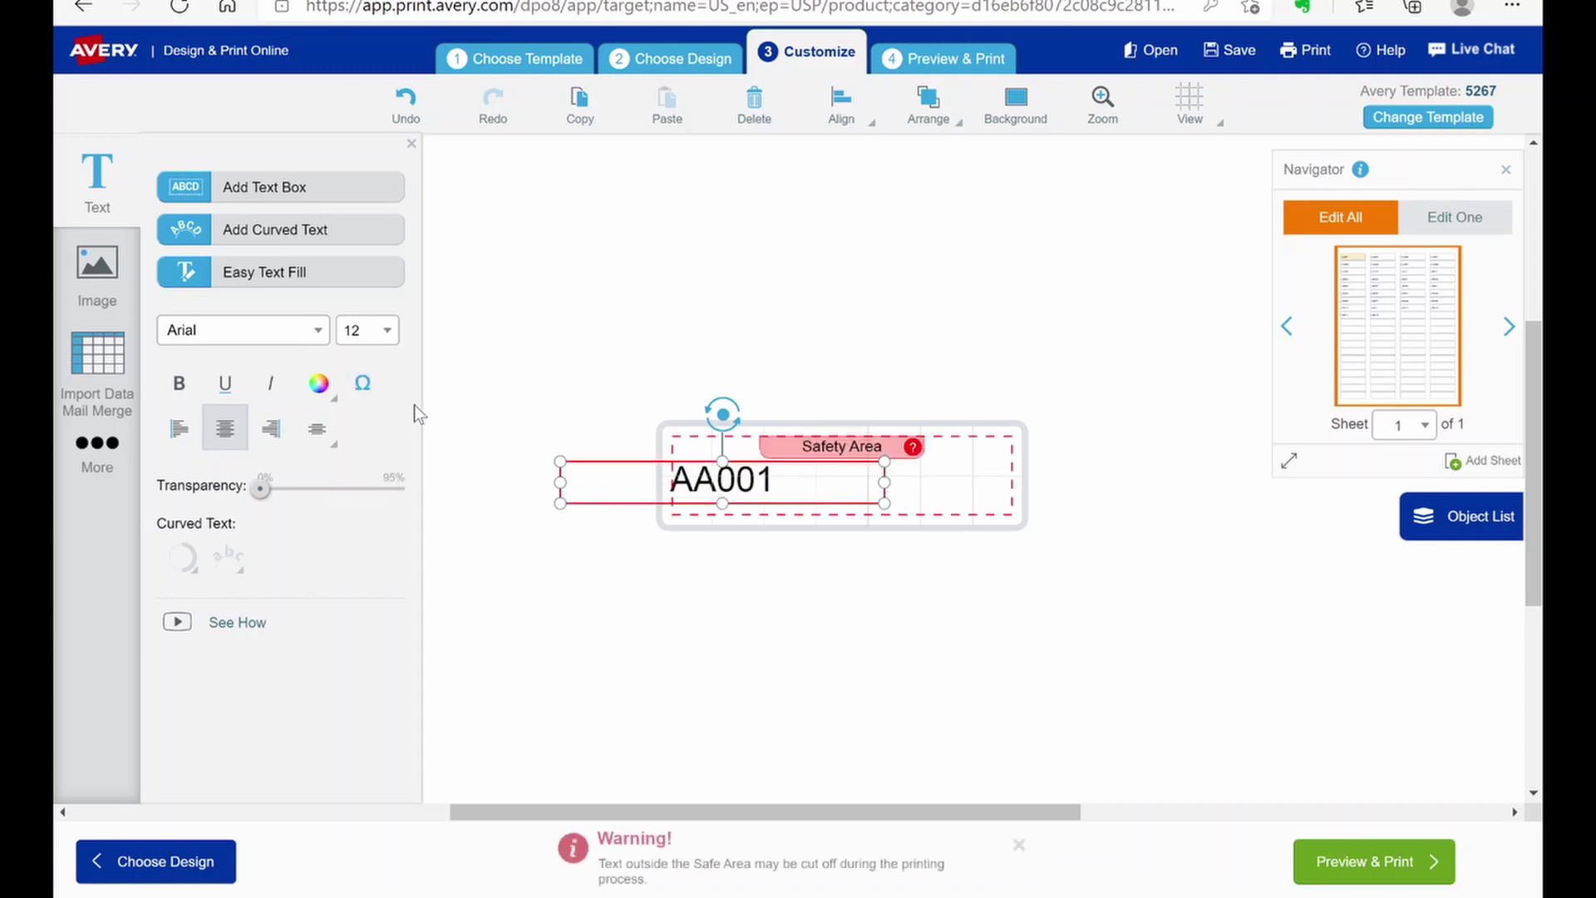
{"action": "left_click", "coordinate": [391, 350]}
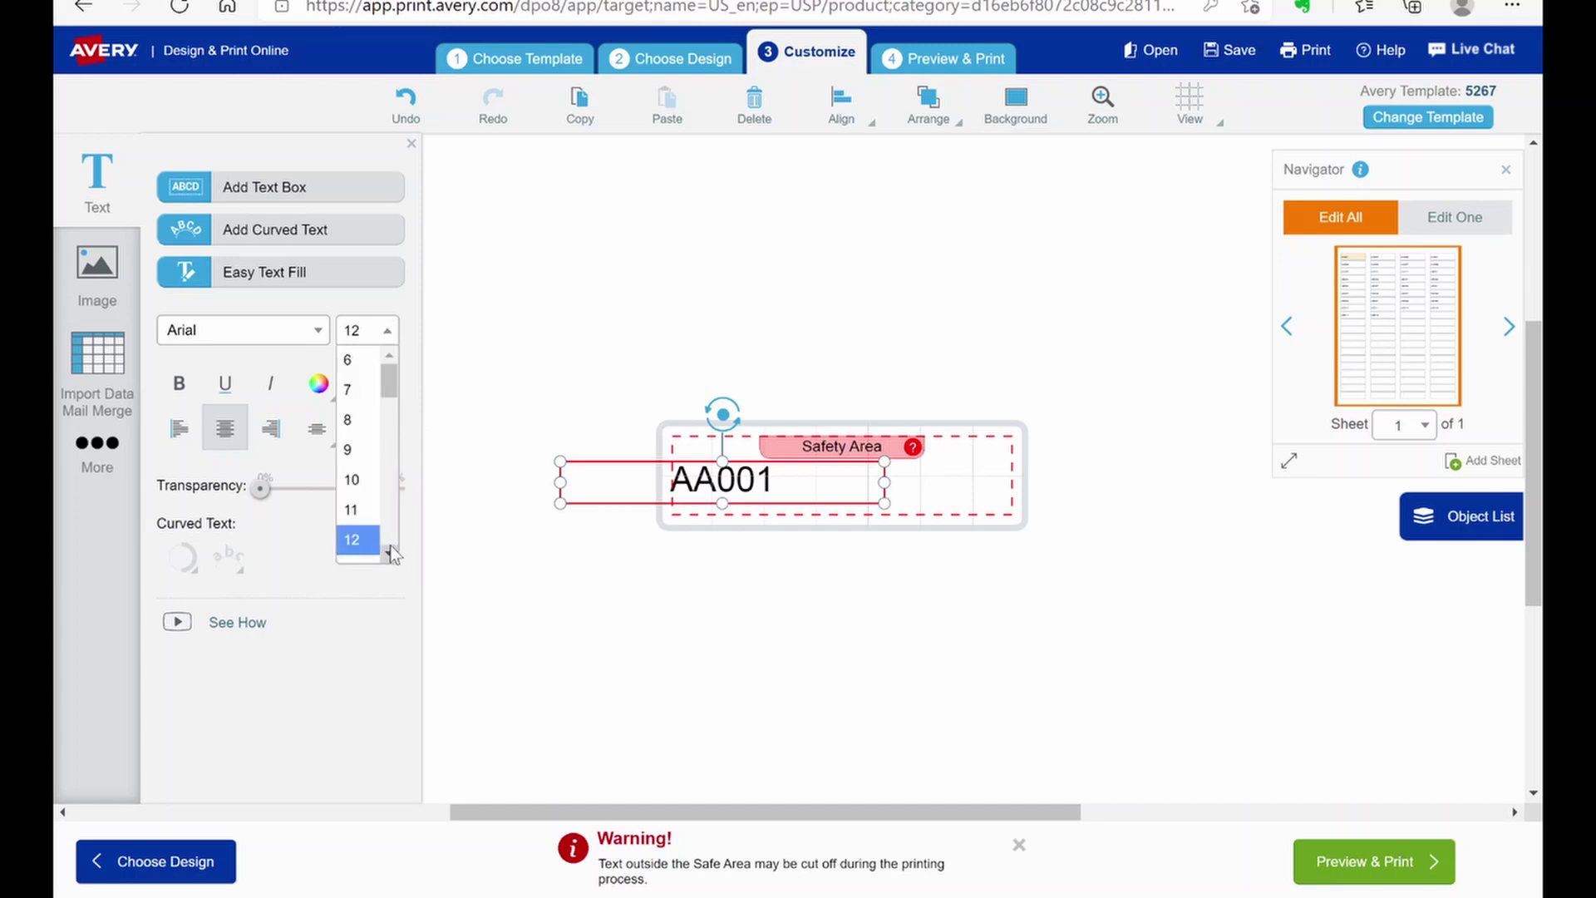
{"action": "left_click", "coordinate": [394, 553]}
{"action": "left_click", "coordinate": [394, 552]}
{"action": "left_click", "coordinate": [392, 555]}
{"action": "left_click", "coordinate": [392, 554]}
{"action": "left_click", "coordinate": [367, 479]}
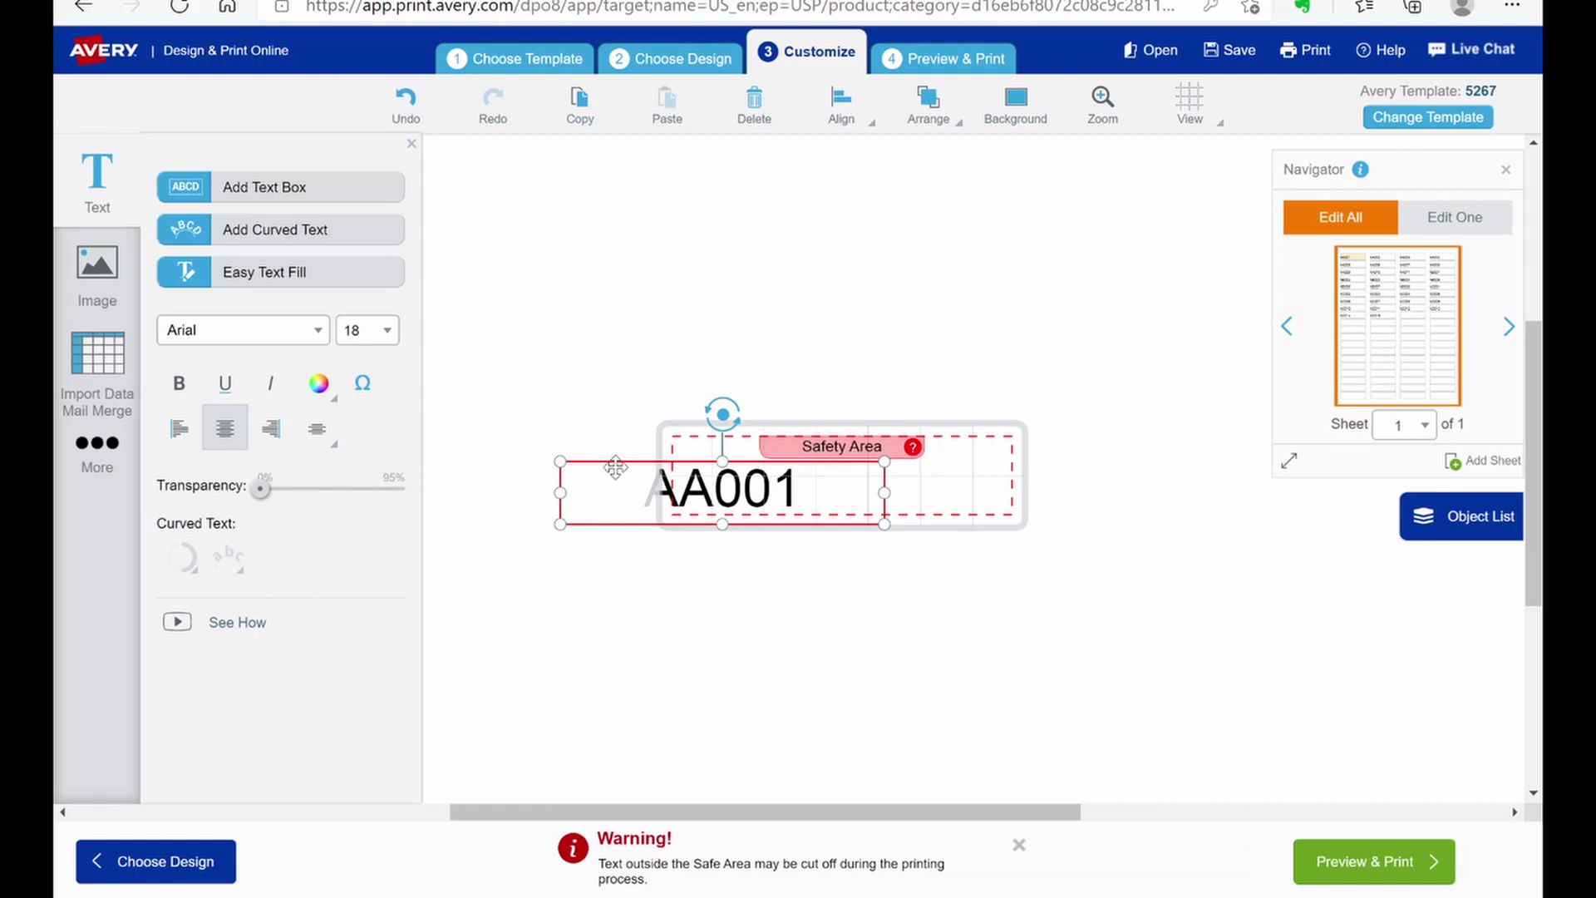
{"action": "left_click_drag", "start_coordinate": [616, 467], "coordinate": [653, 453]}
{"action": "left_click", "coordinate": [895, 637]}
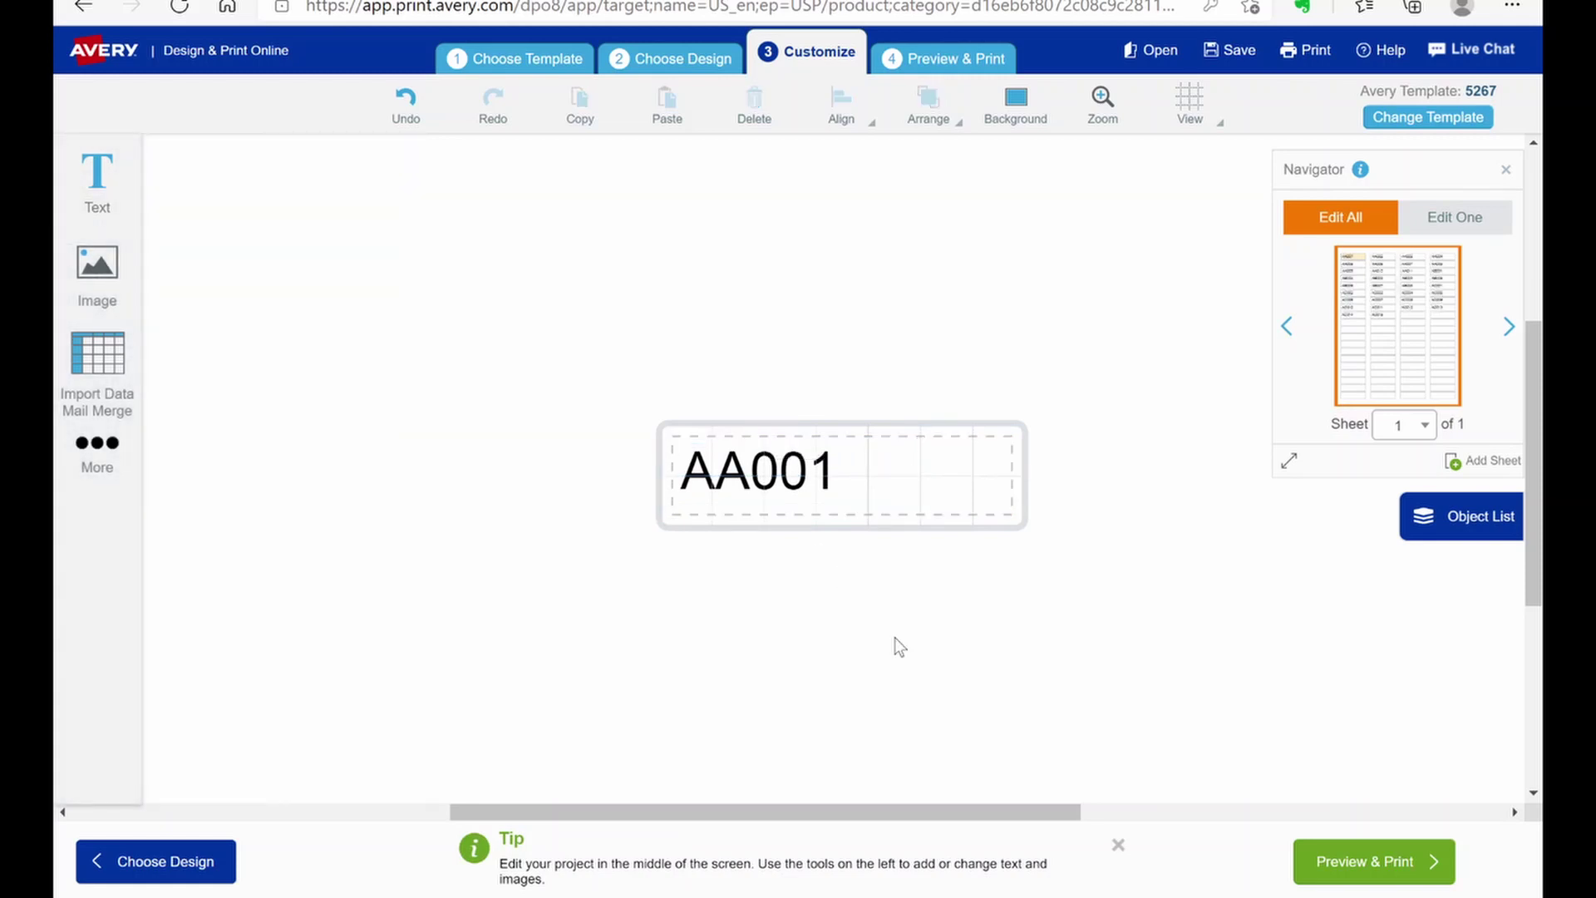
Add a spreadsheet-driven Code 128 barcode using the AA001 field, with display text off.
{"action": "left_click", "coordinate": [100, 456]}
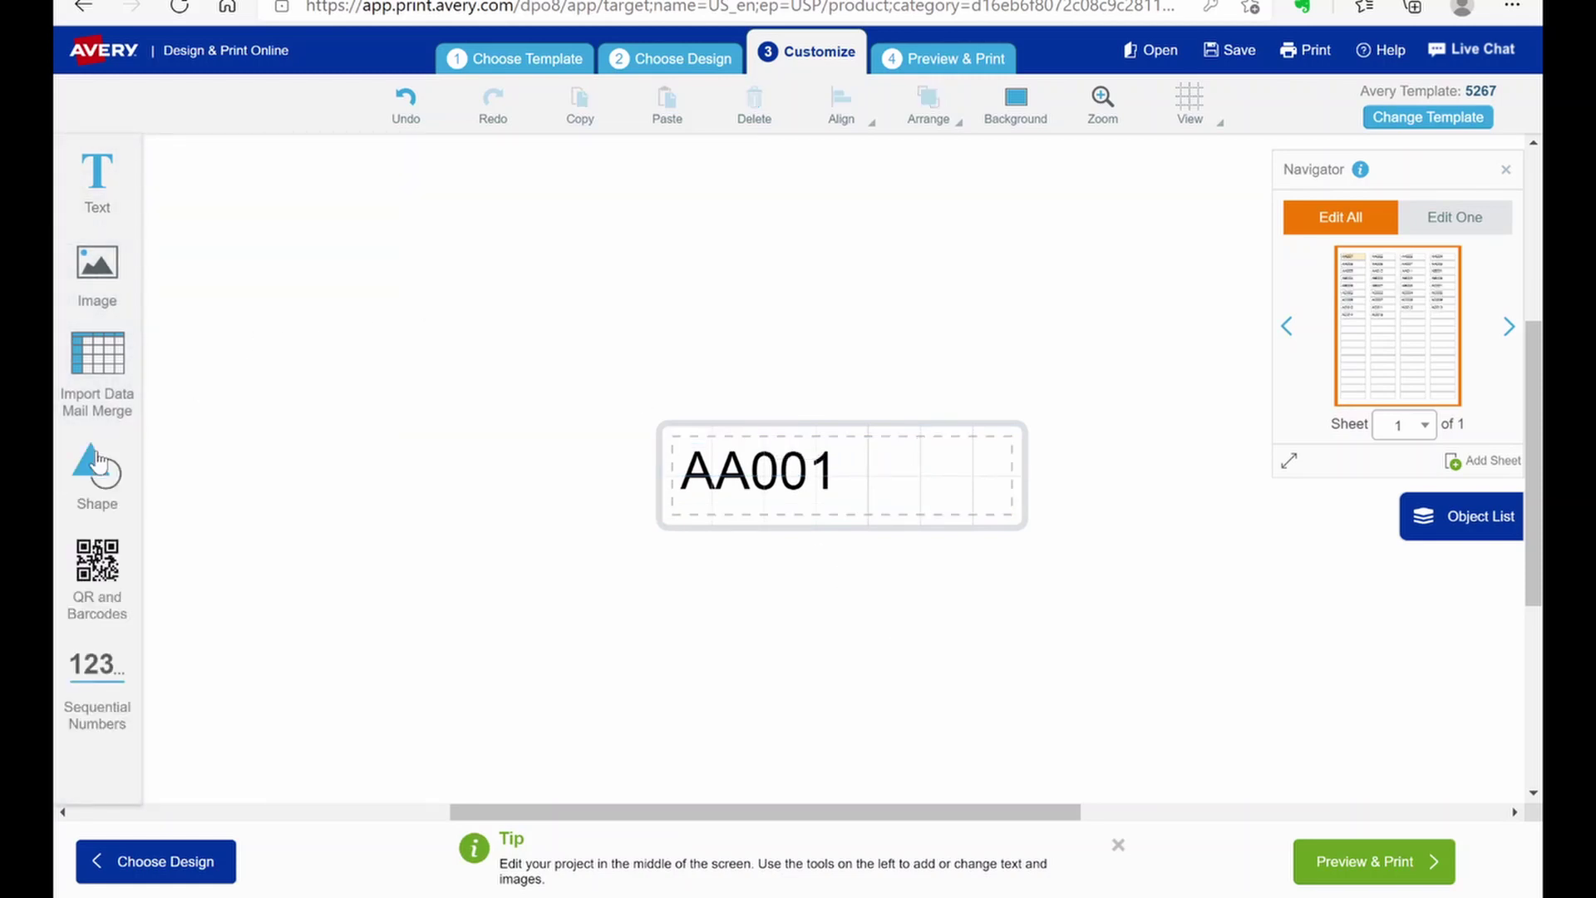
{"action": "left_click", "coordinate": [104, 580]}
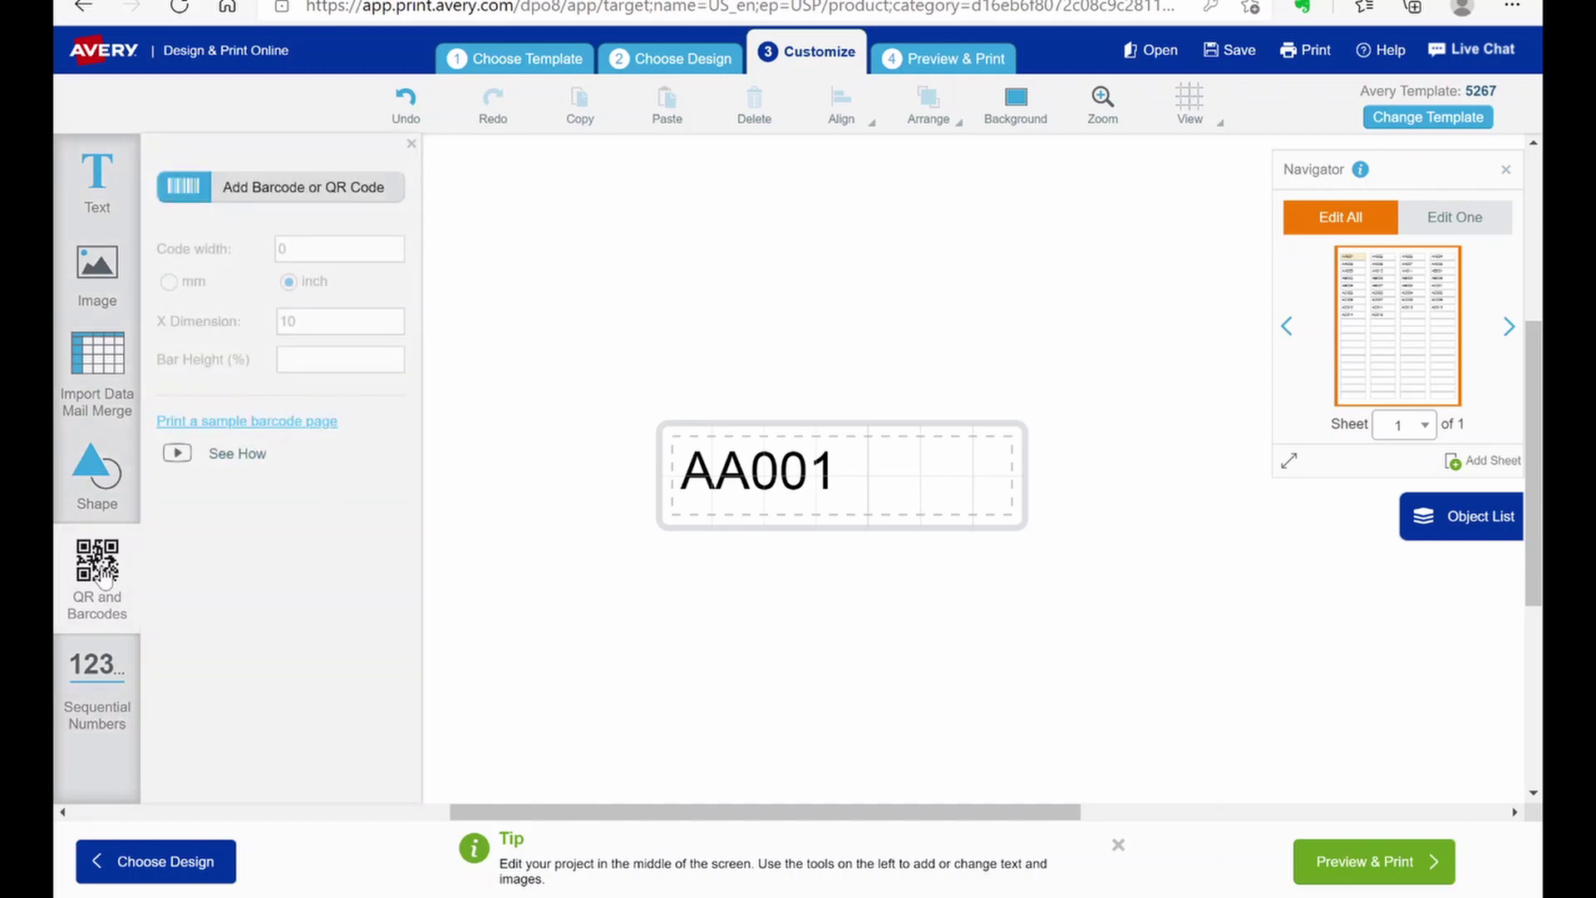
{"action": "left_click", "coordinate": [254, 192]}
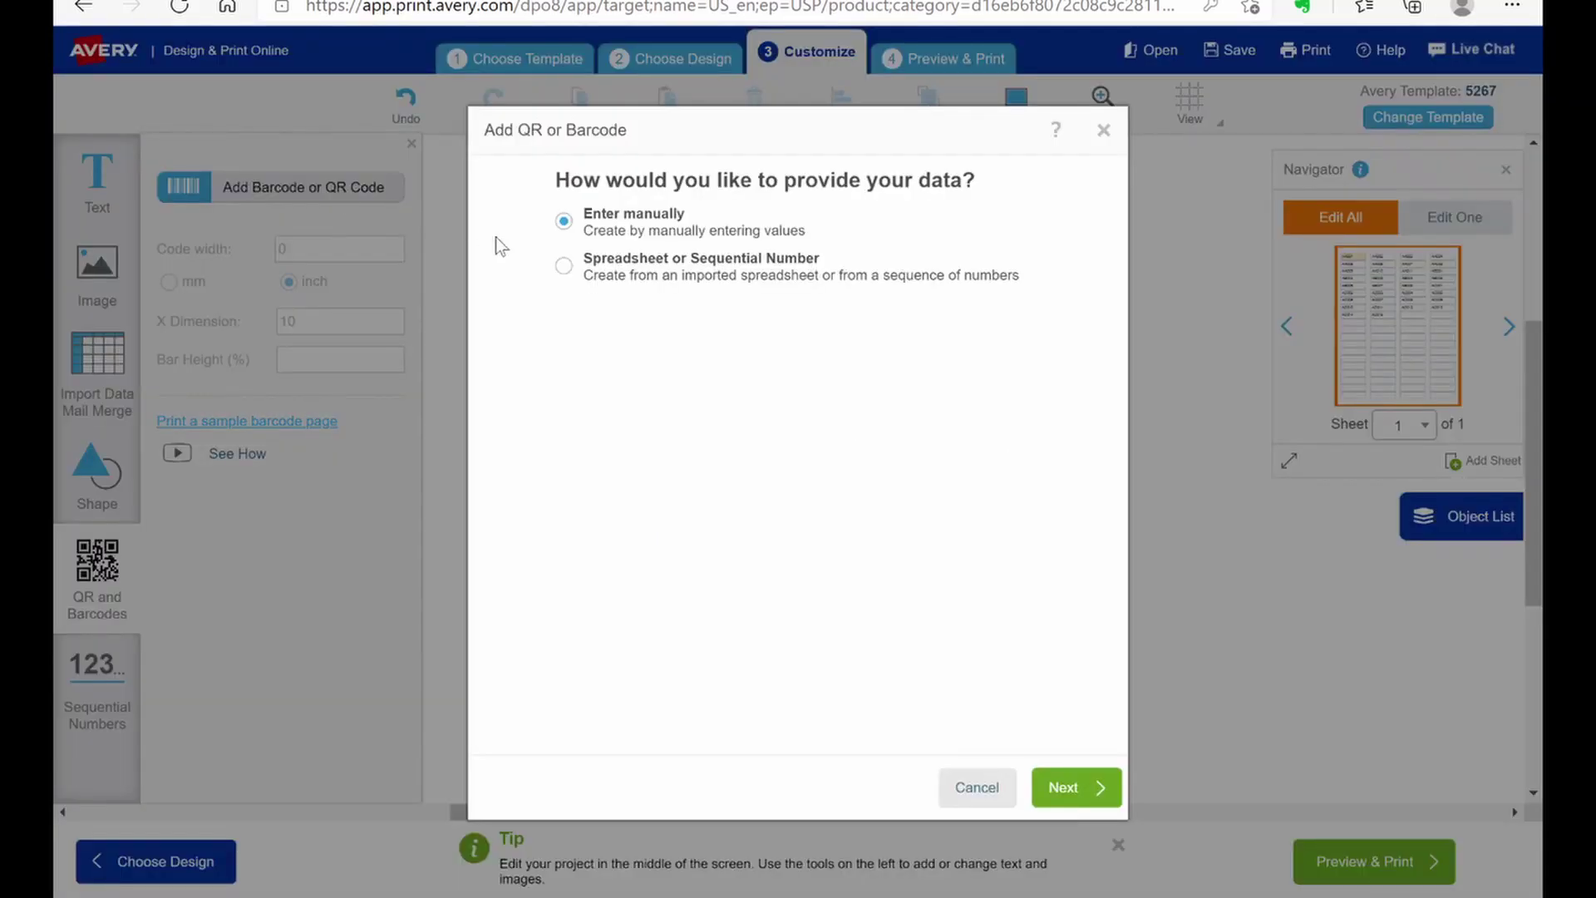
{"action": "left_click", "coordinate": [564, 267]}
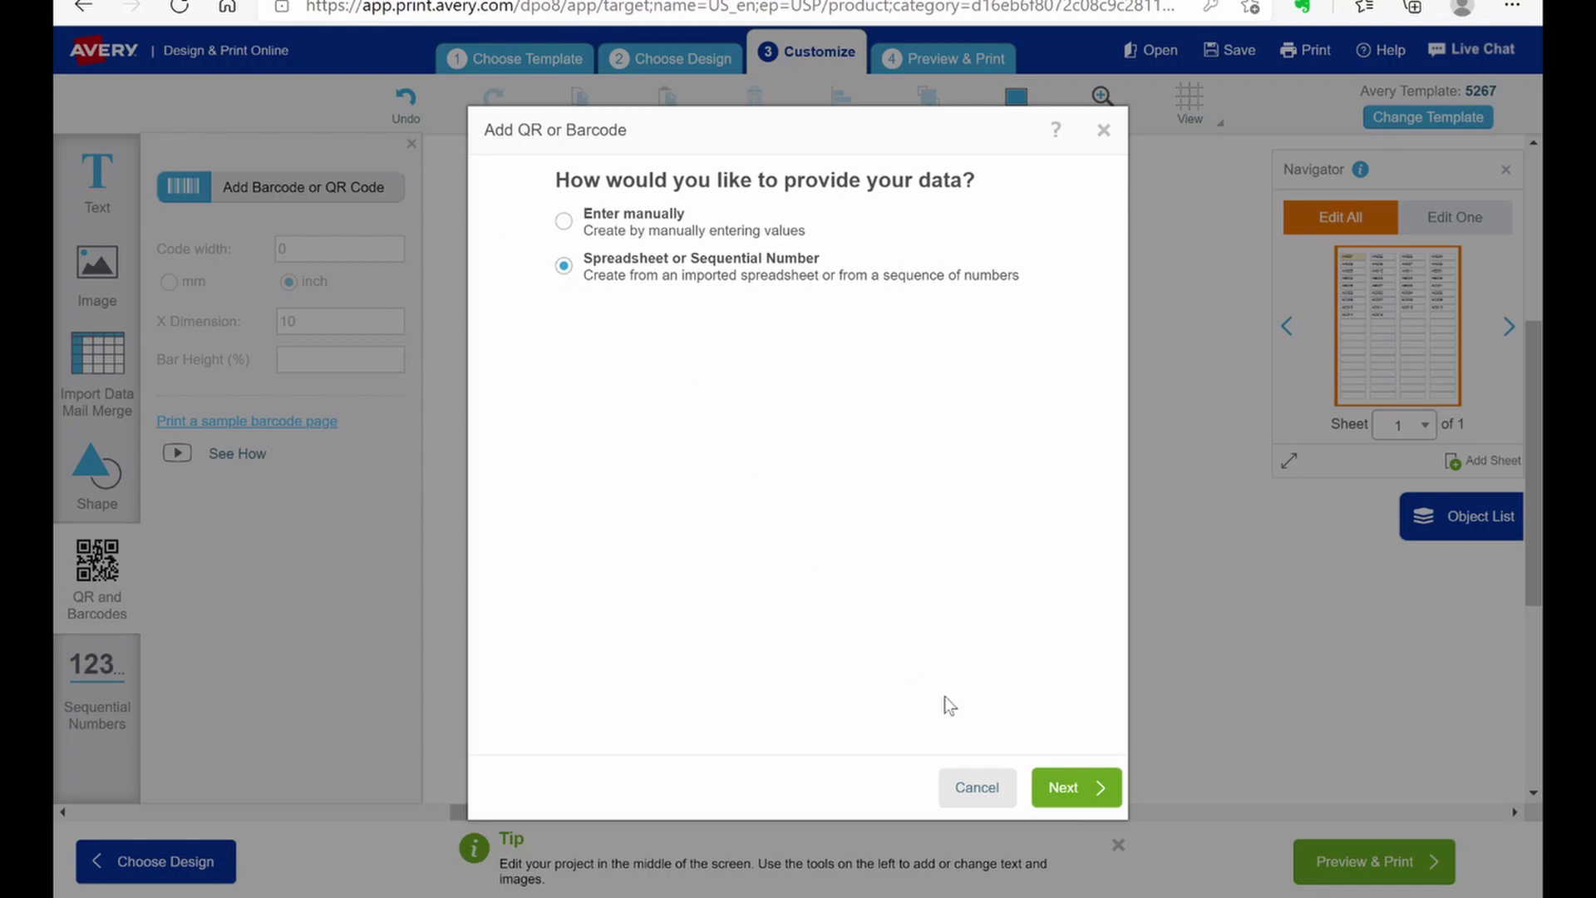
{"action": "left_click", "coordinate": [1071, 785]}
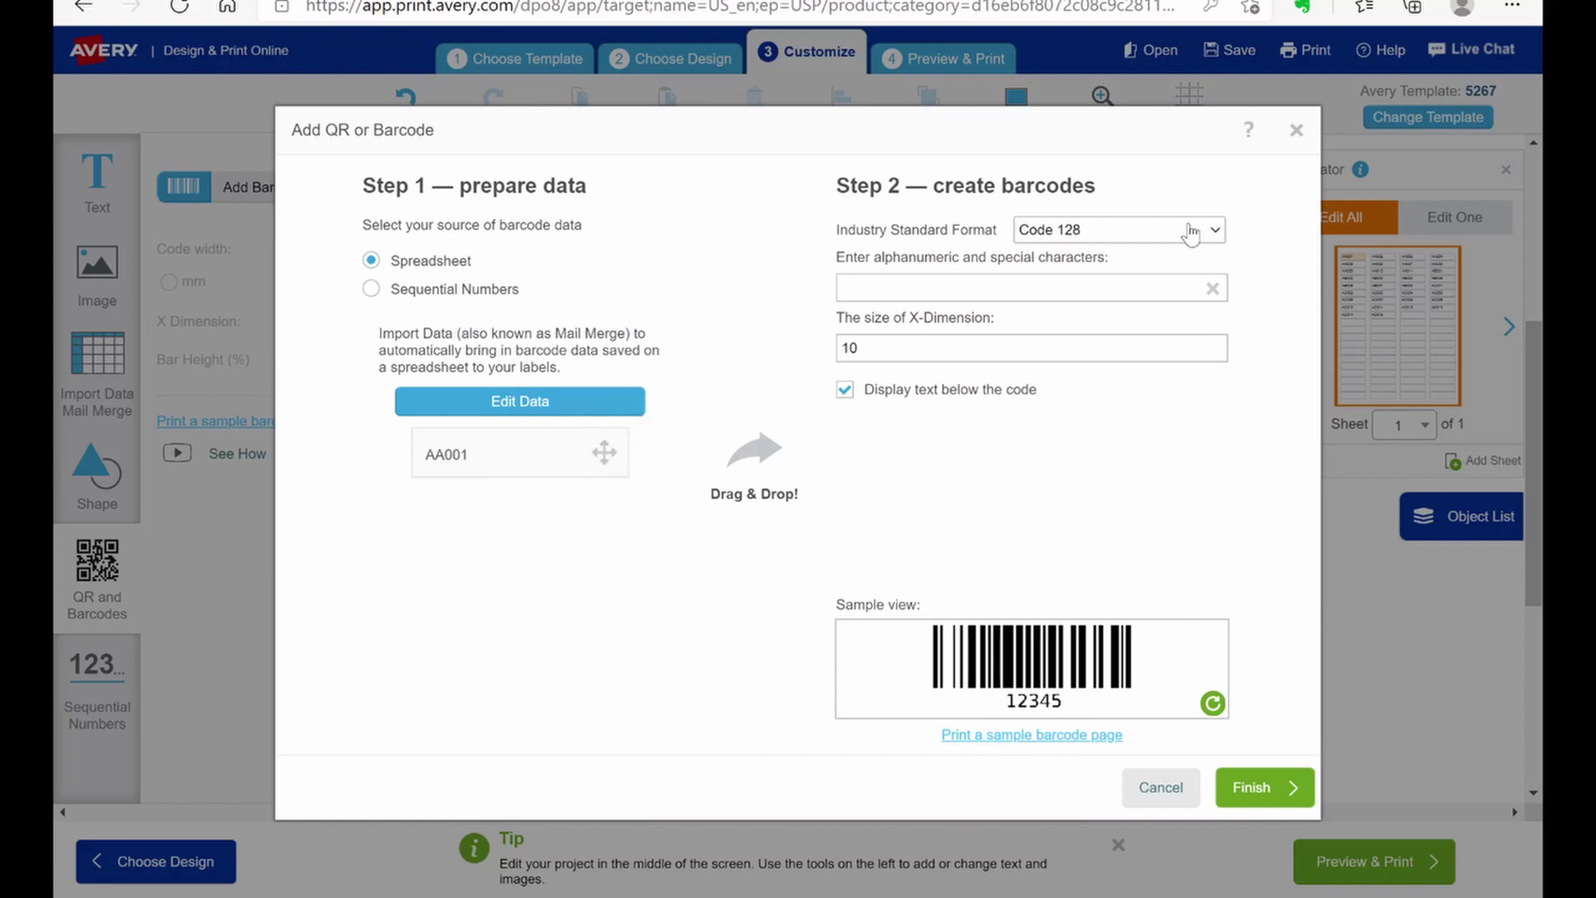
{"action": "left_click", "coordinate": [1216, 233]}
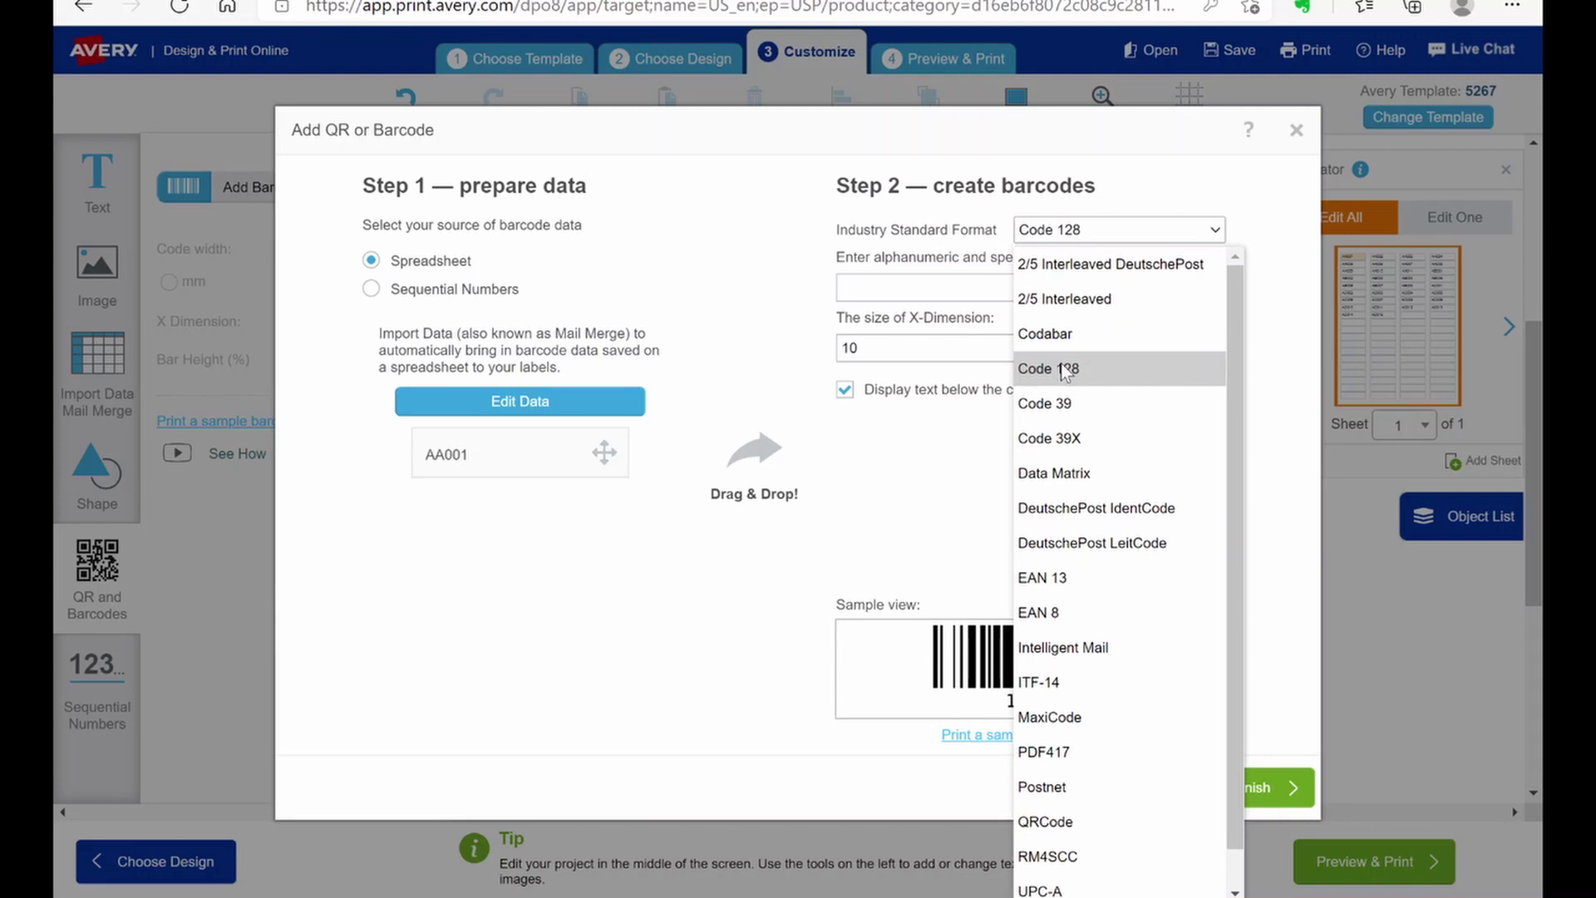
{"action": "left_click", "coordinate": [1105, 382]}
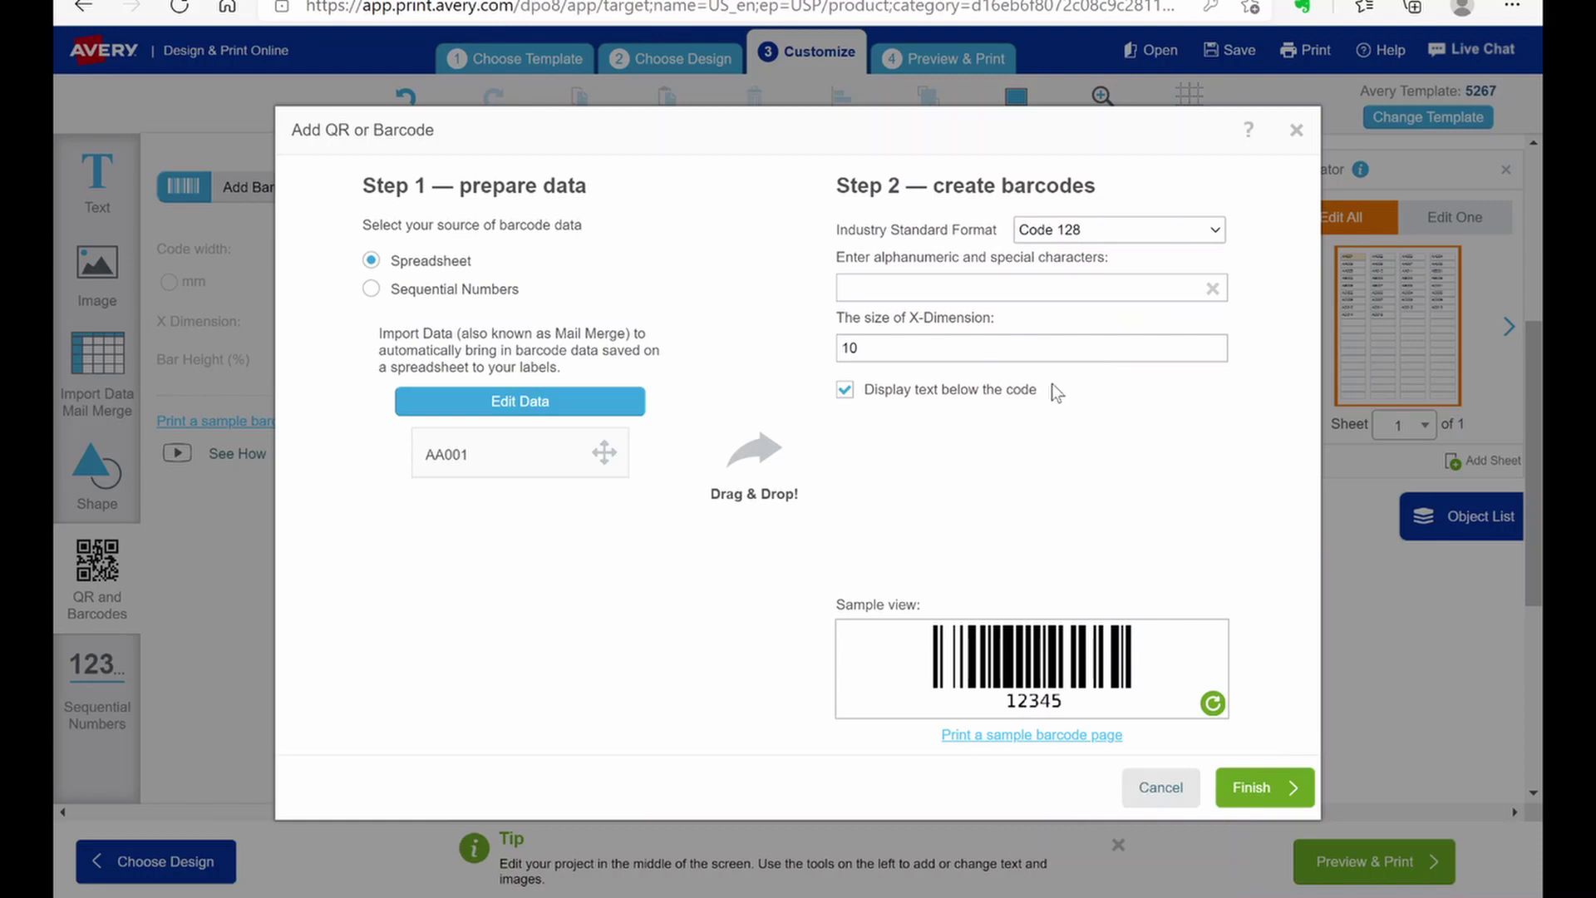
{"action": "left_click", "coordinate": [846, 390]}
{"action": "left_click_drag", "start_coordinate": [488, 455], "coordinate": [915, 299]}
Place and shrink the barcode, set 30% bar height and X-dimension 8, and align it with AA001.
{"action": "left_click", "coordinate": [1265, 787]}
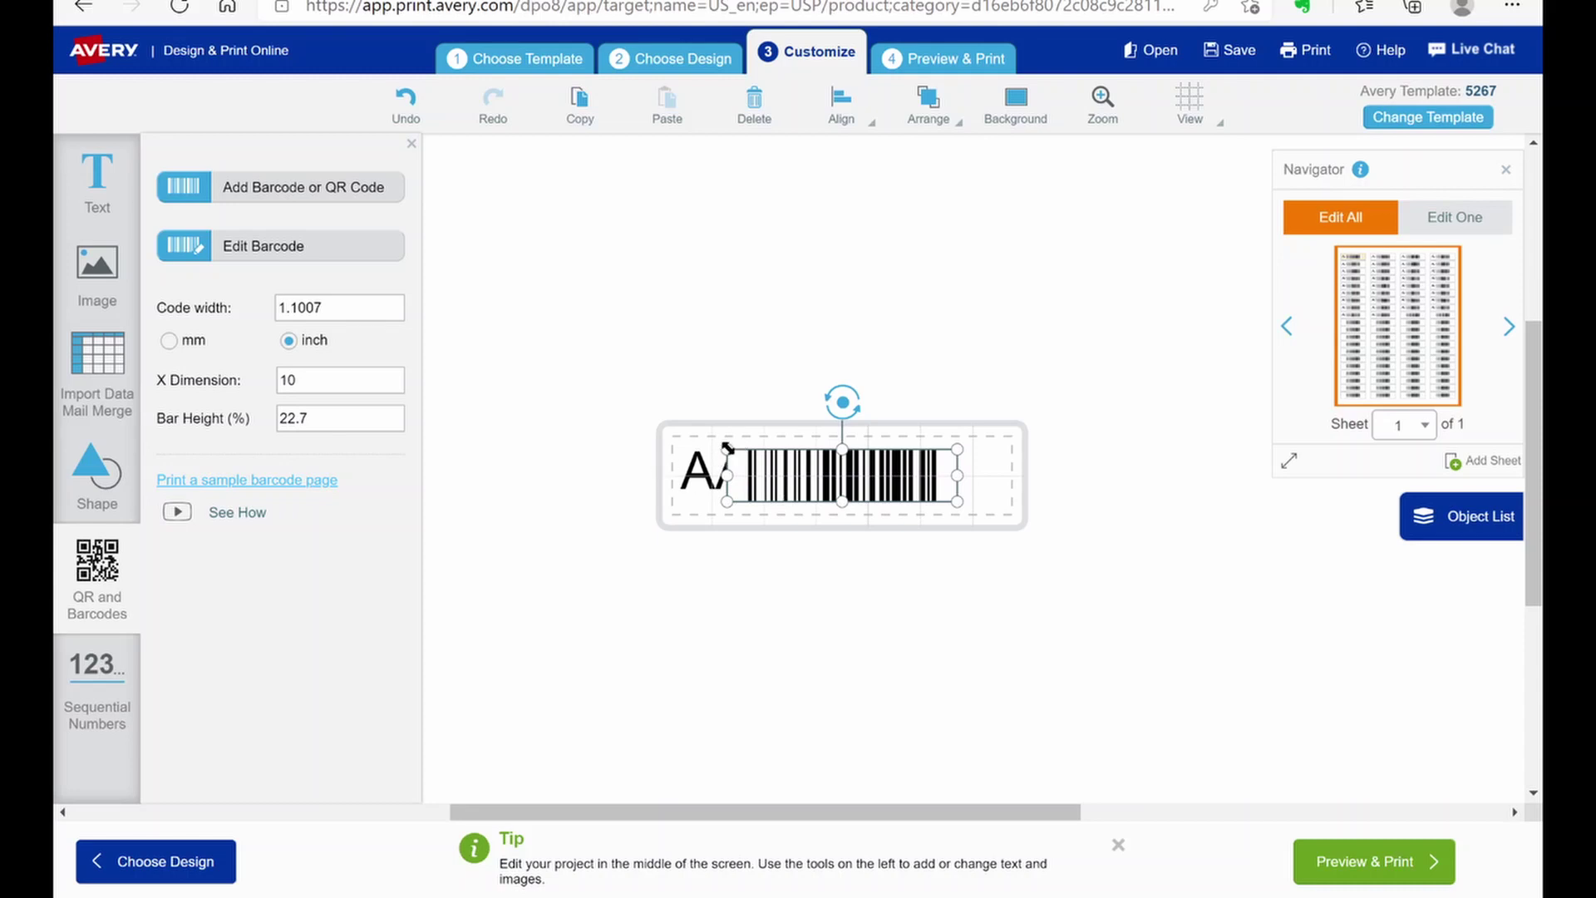
{"action": "left_click_drag", "start_coordinate": [737, 453], "coordinate": [908, 517]}
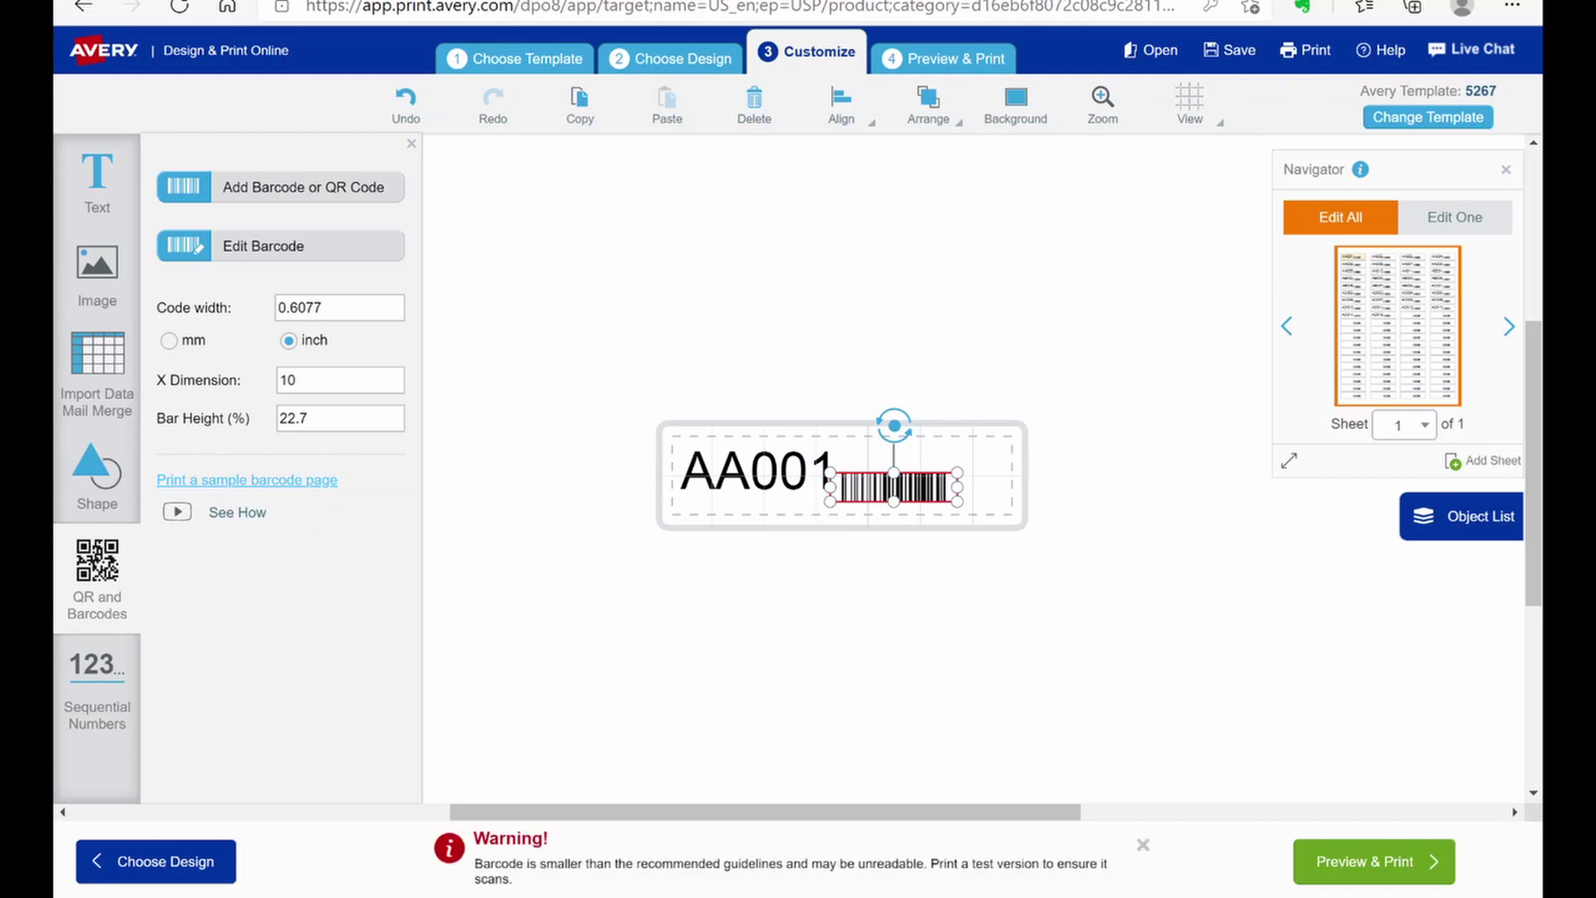
{"action": "left_click_drag", "start_coordinate": [307, 419], "coordinate": [258, 424]}
{"action": "type", "text": "30"}
{"action": "key", "text": "BackSpace"}
{"action": "key", "text": "BackSpace"}
{"action": "type", "text": "8"}
{"action": "left_click", "coordinate": [345, 304]}
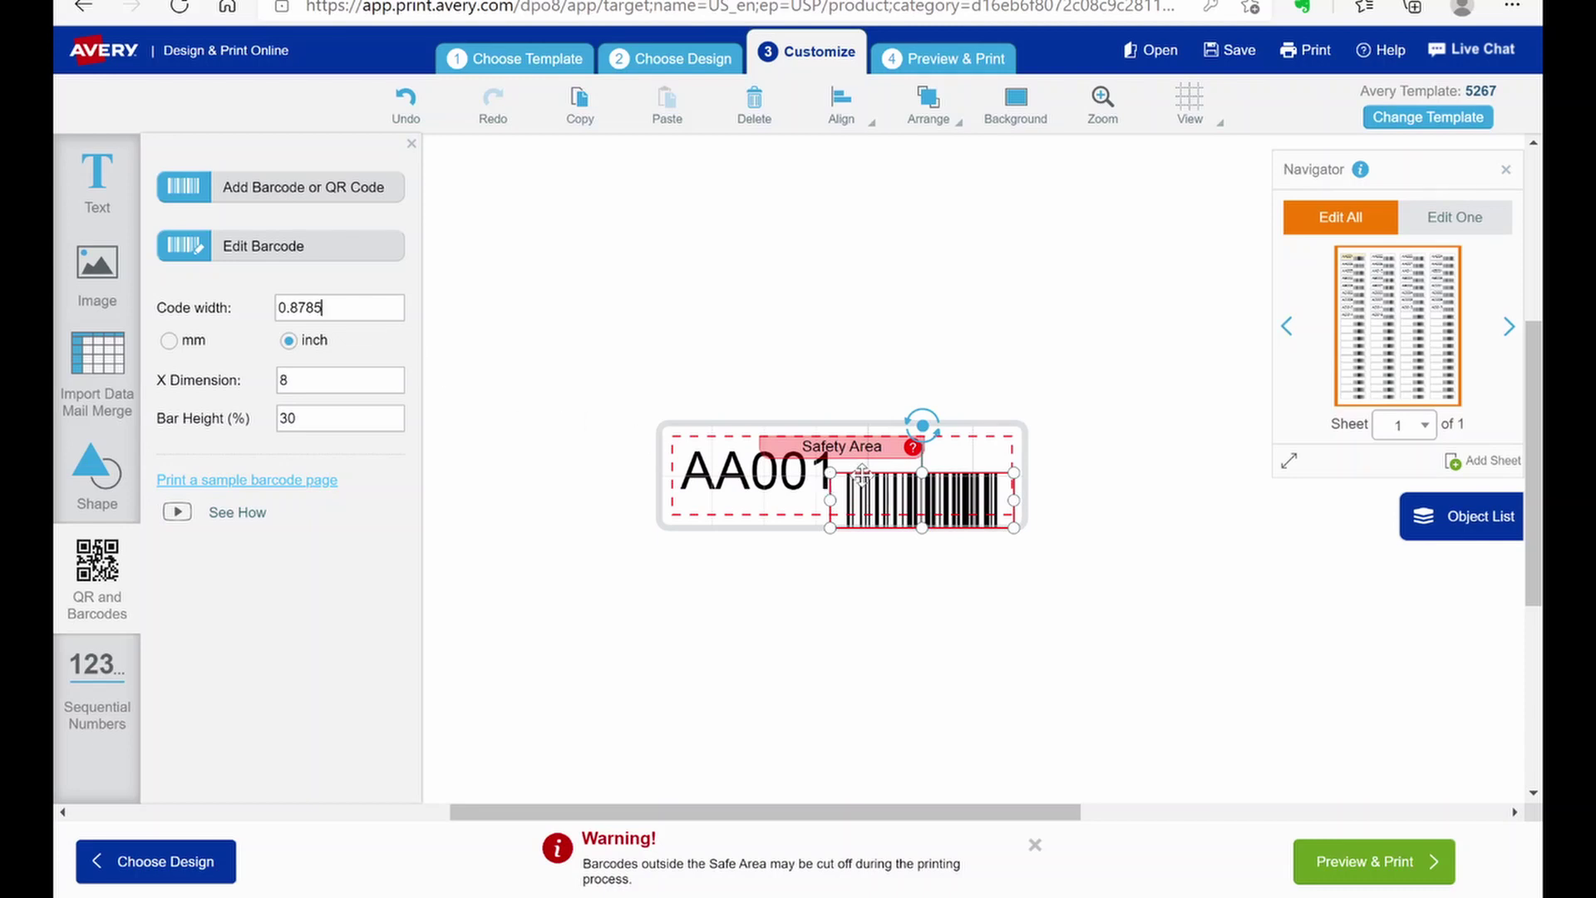
{"action": "left_click_drag", "start_coordinate": [865, 473], "coordinate": [876, 448]}
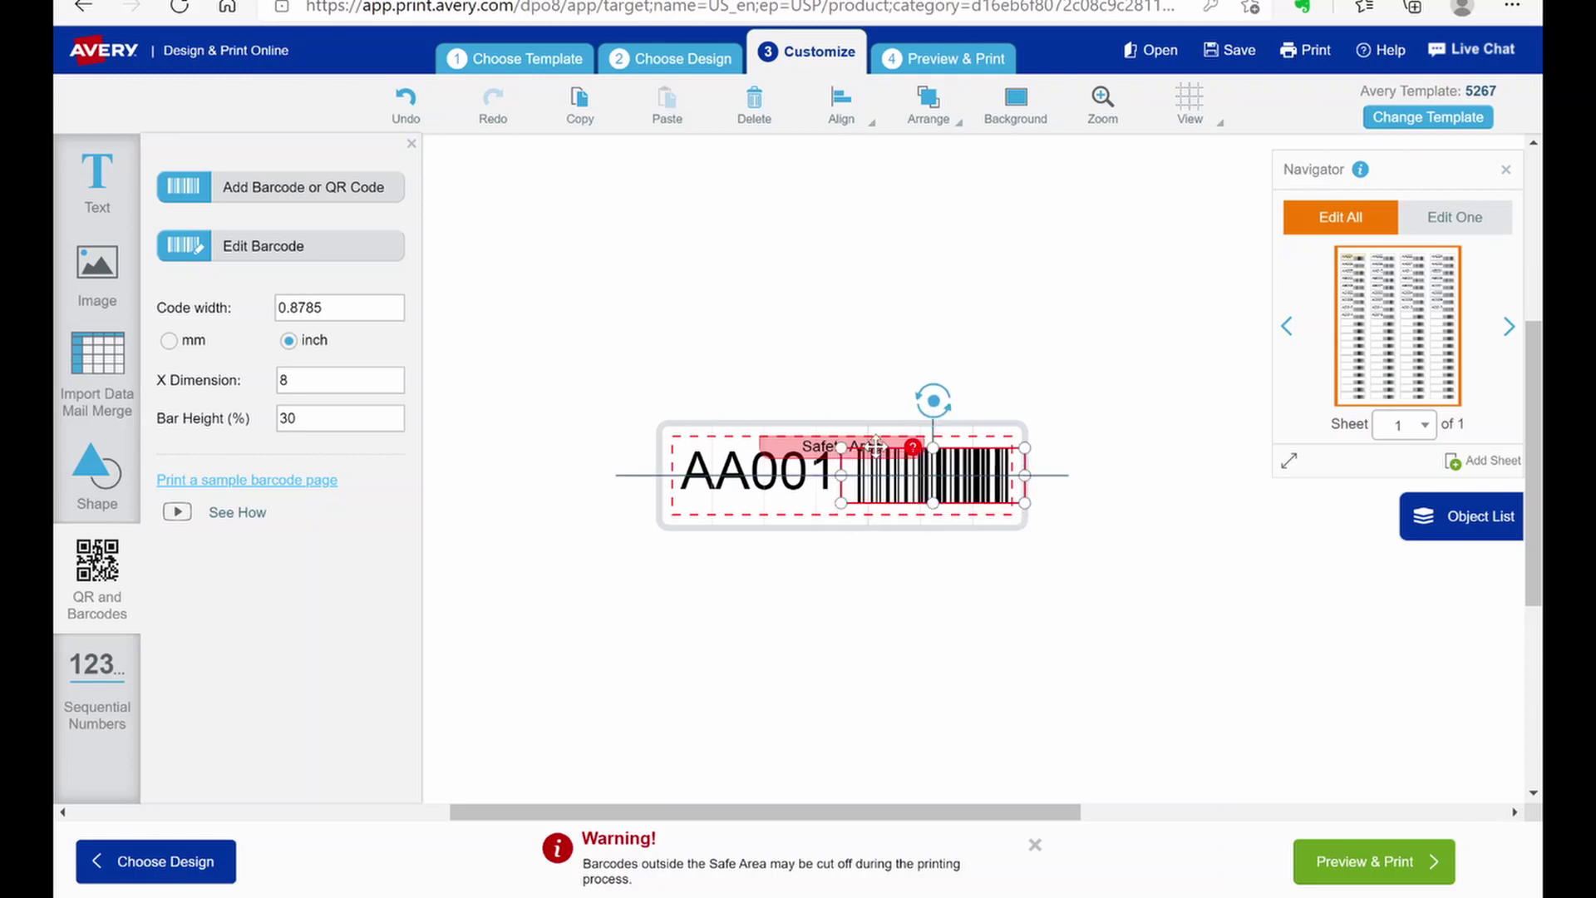
Nudge the AA001 text vertically with the arrow keys to level it beside the barcode.
{"action": "left_click", "coordinate": [970, 612]}
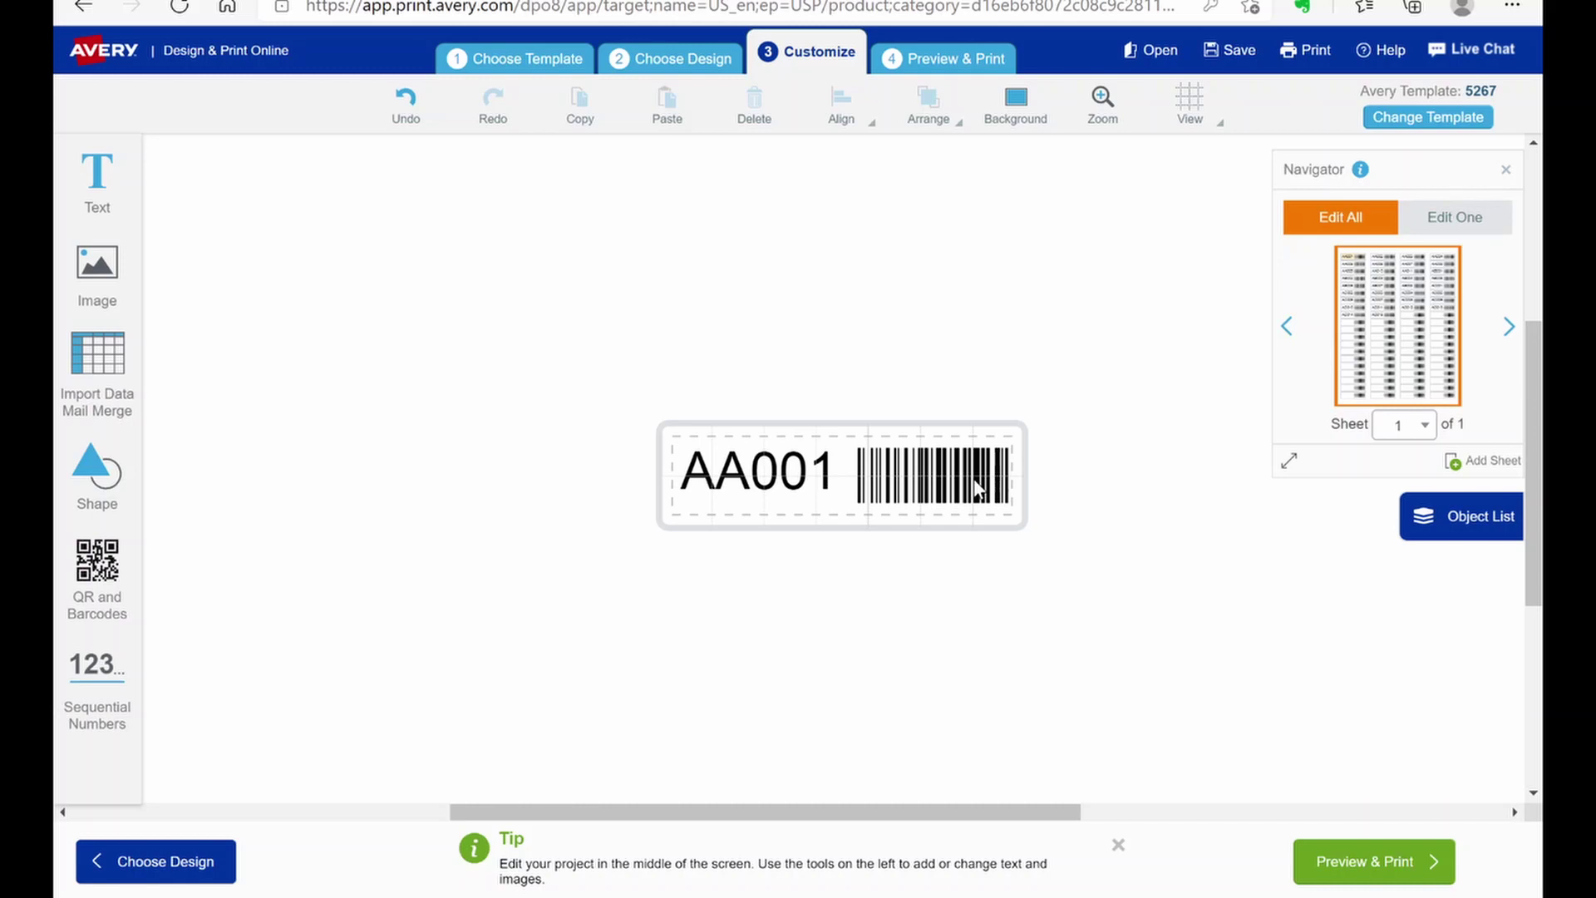
{"action": "left_click", "coordinate": [782, 481]}
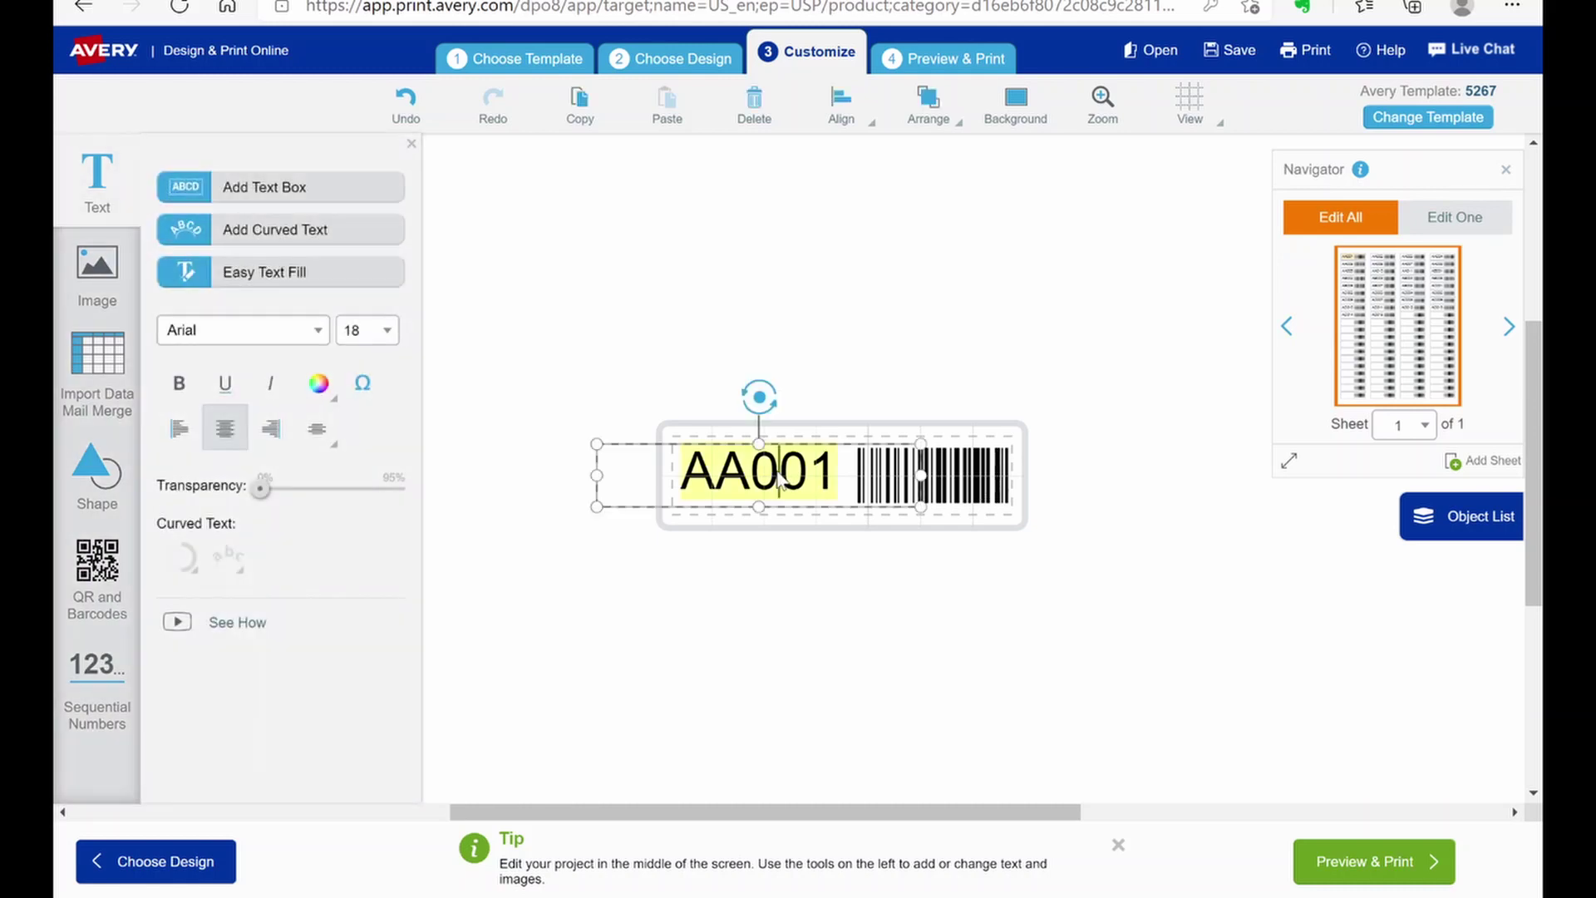
{"action": "left_click", "coordinate": [732, 449]}
{"action": "key", "text": "Down"}
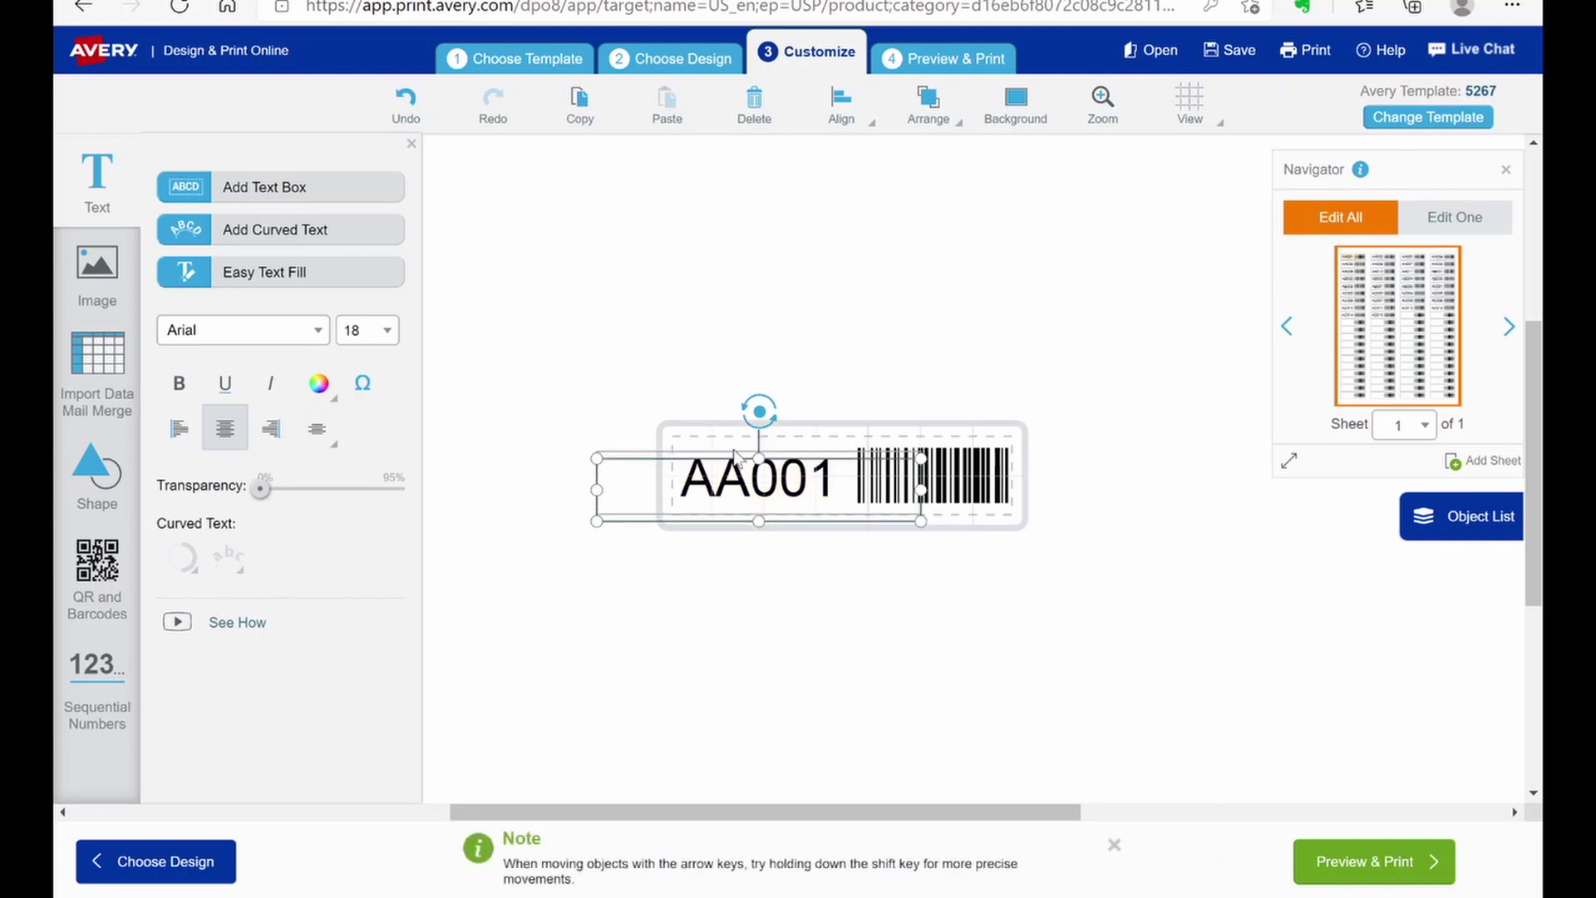
{"action": "key", "text": "Up"}
{"action": "key", "text": "Up"}
{"action": "key", "text": "Down"}
{"action": "key", "text": "Down"}
{"action": "left_click", "coordinate": [1051, 322]}
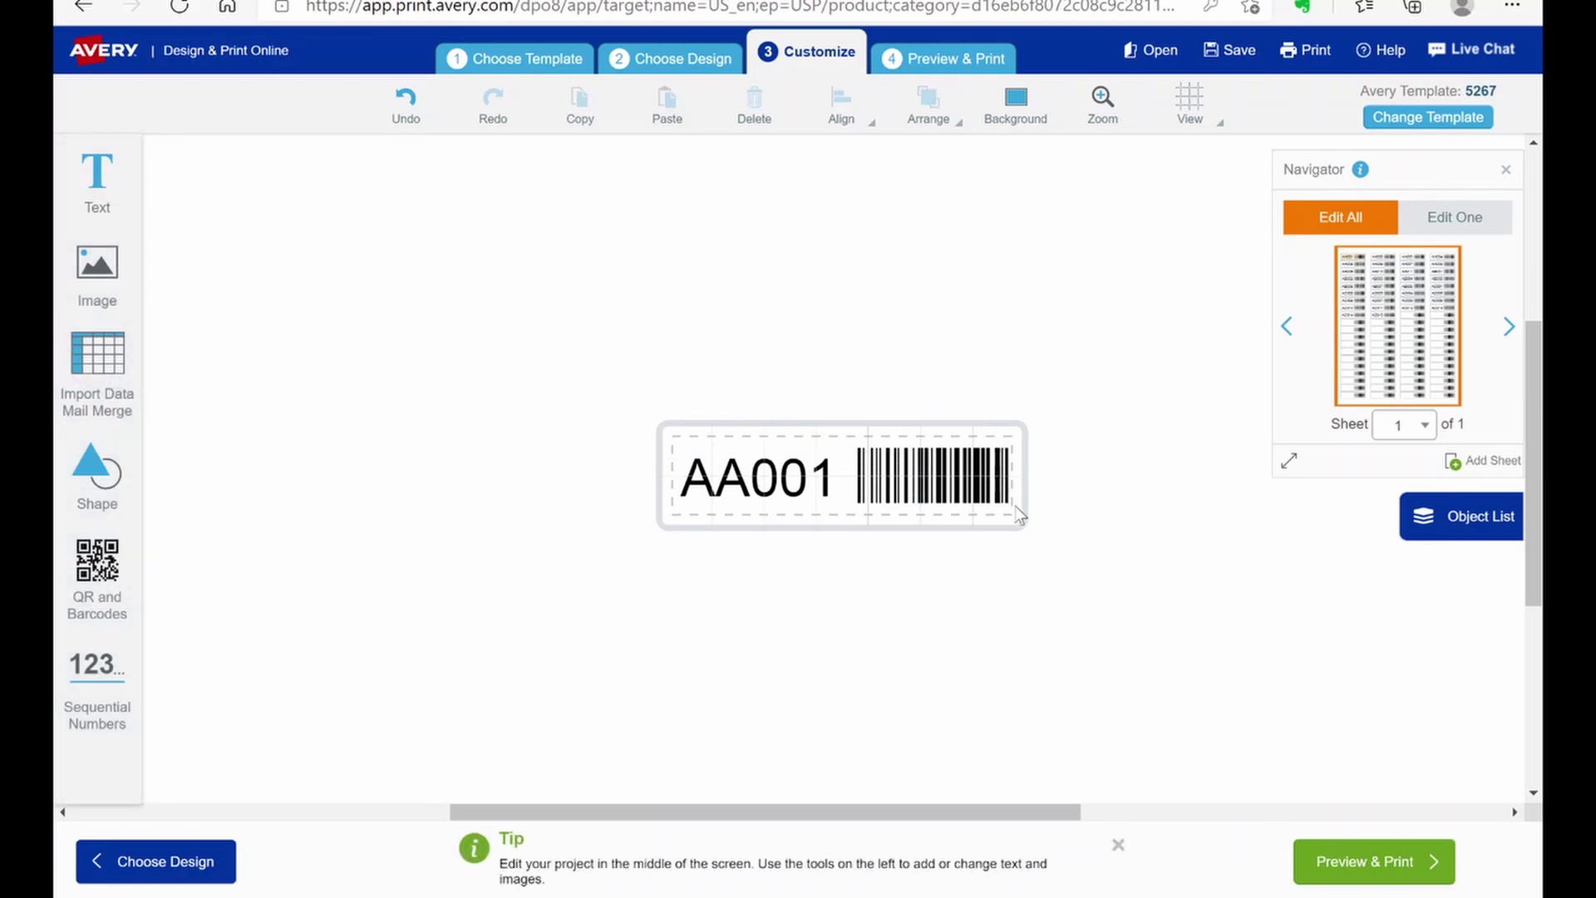
Check the barcode placement, then nudge AA001 slightly right for even spacing.
{"action": "left_click", "coordinate": [979, 489]}
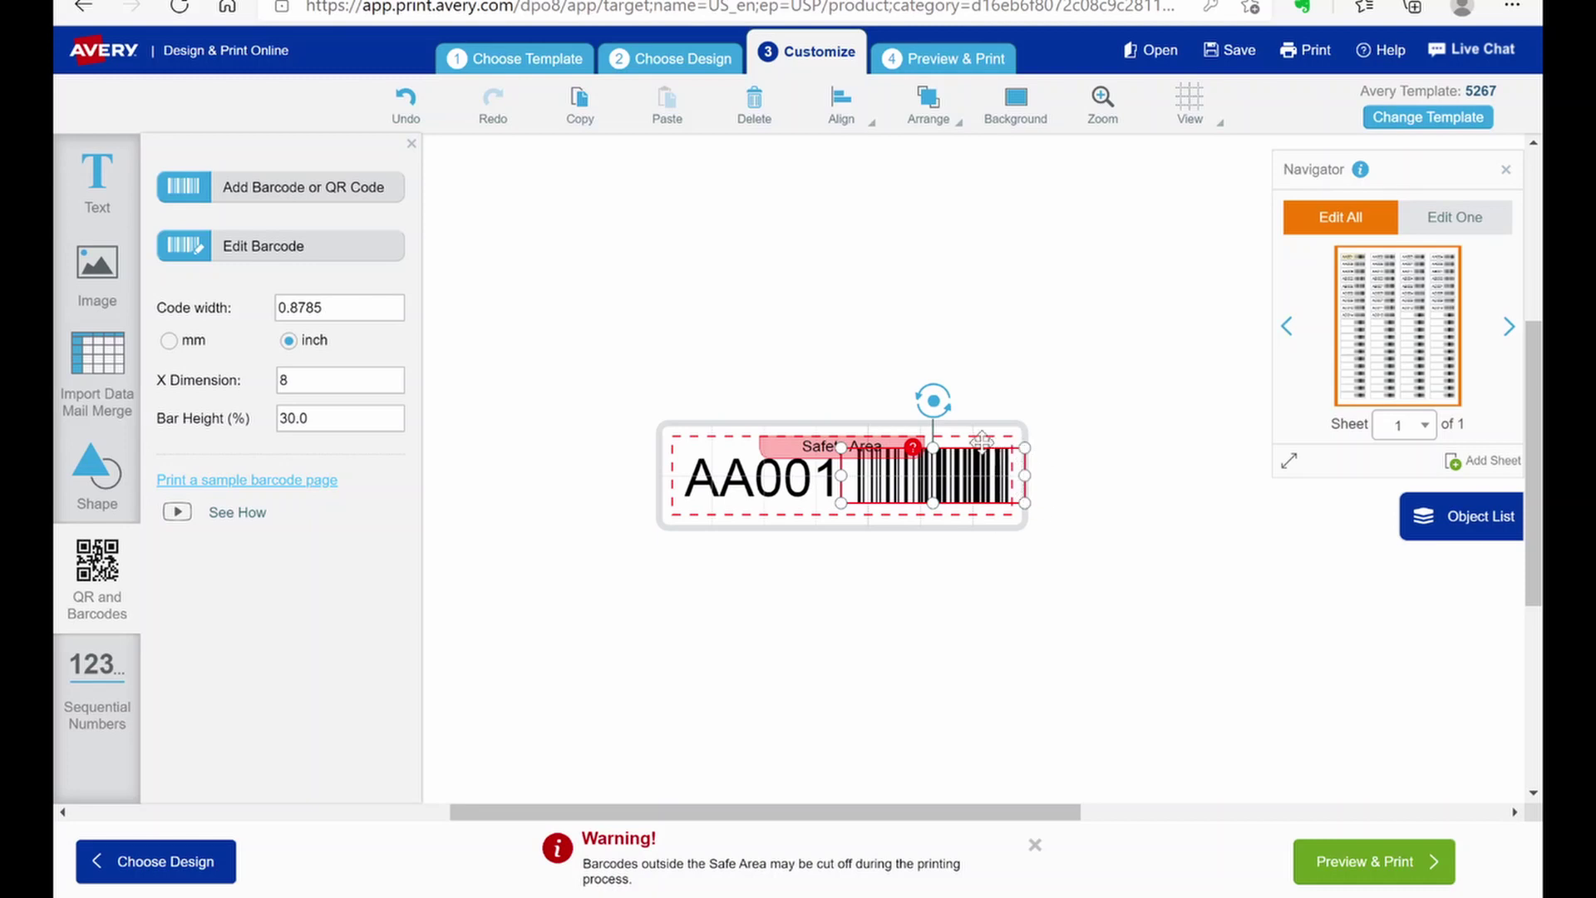
{"action": "left_click", "coordinate": [949, 613]}
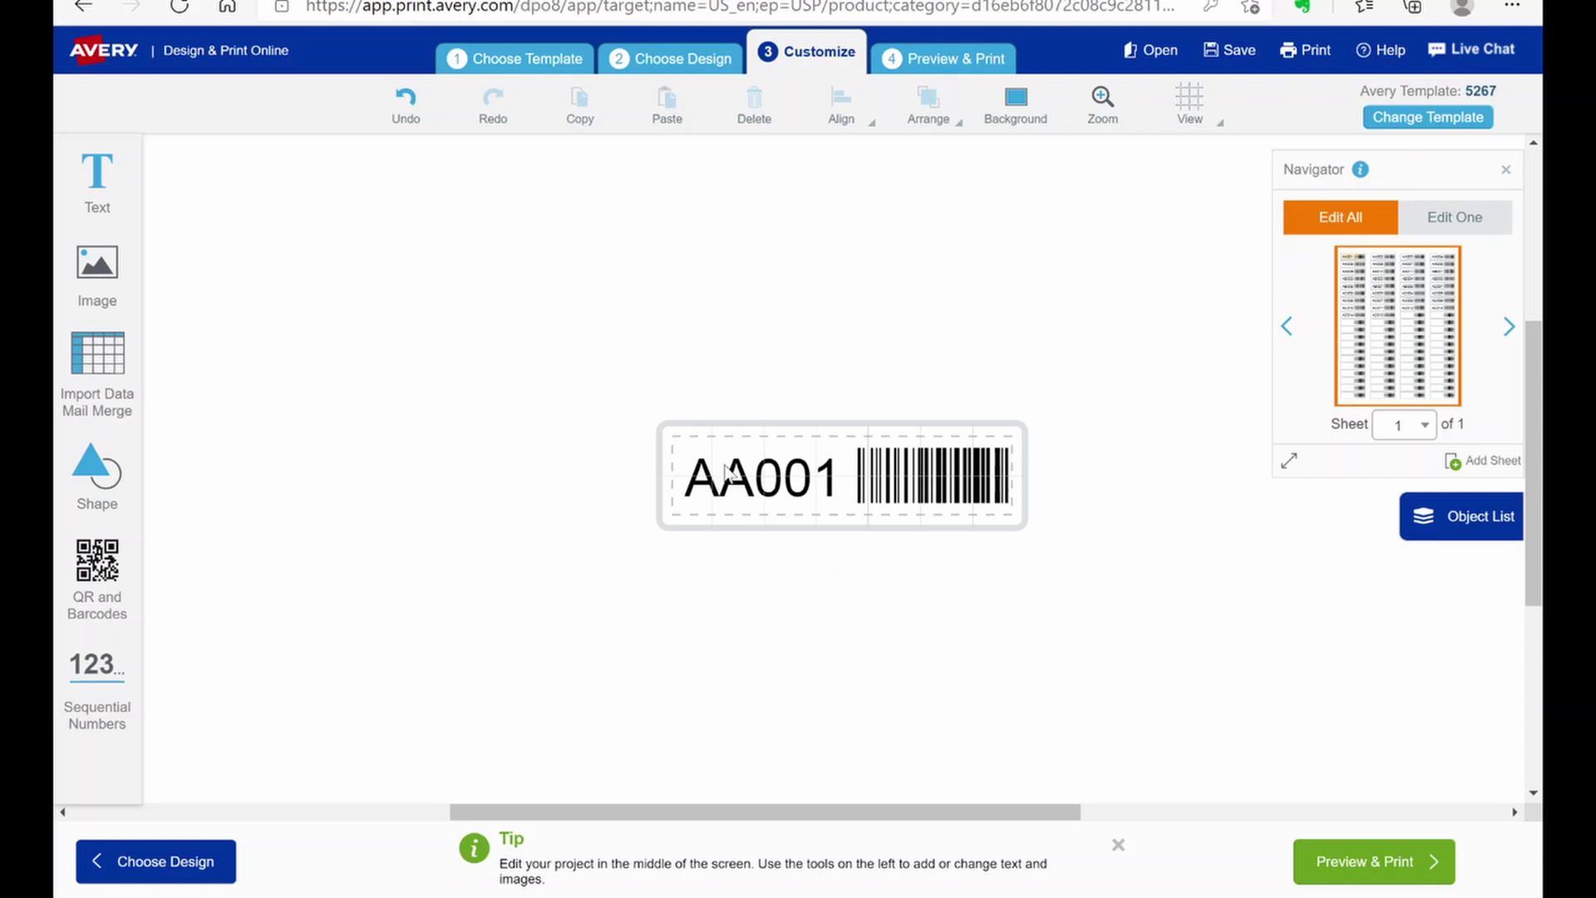
{"action": "left_click", "coordinate": [960, 491]}
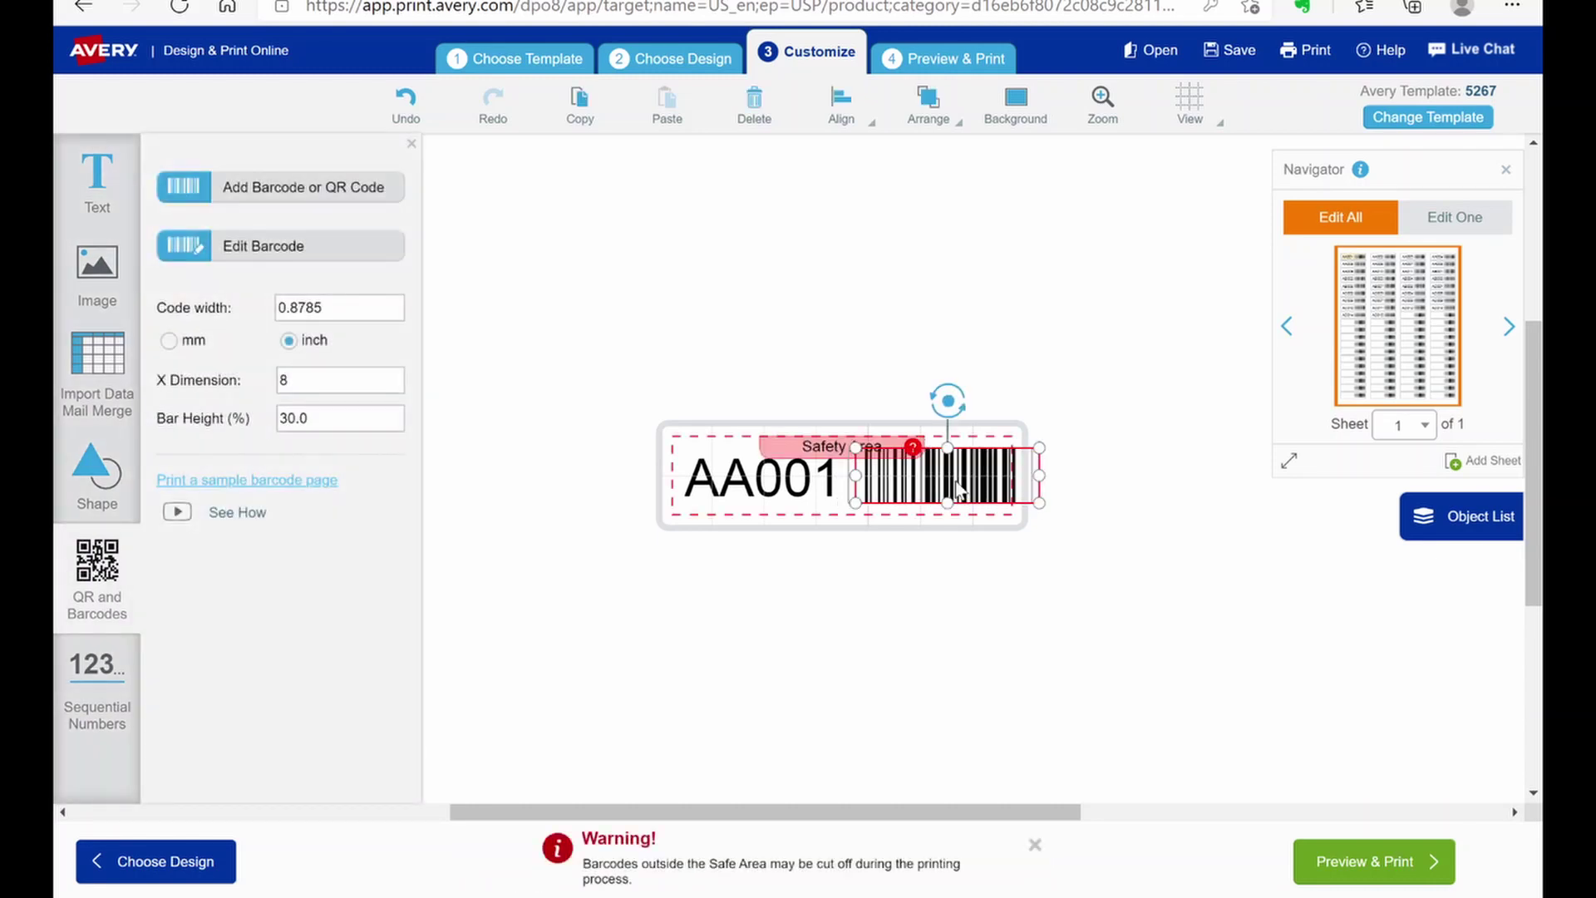
{"action": "left_click", "coordinate": [772, 480]}
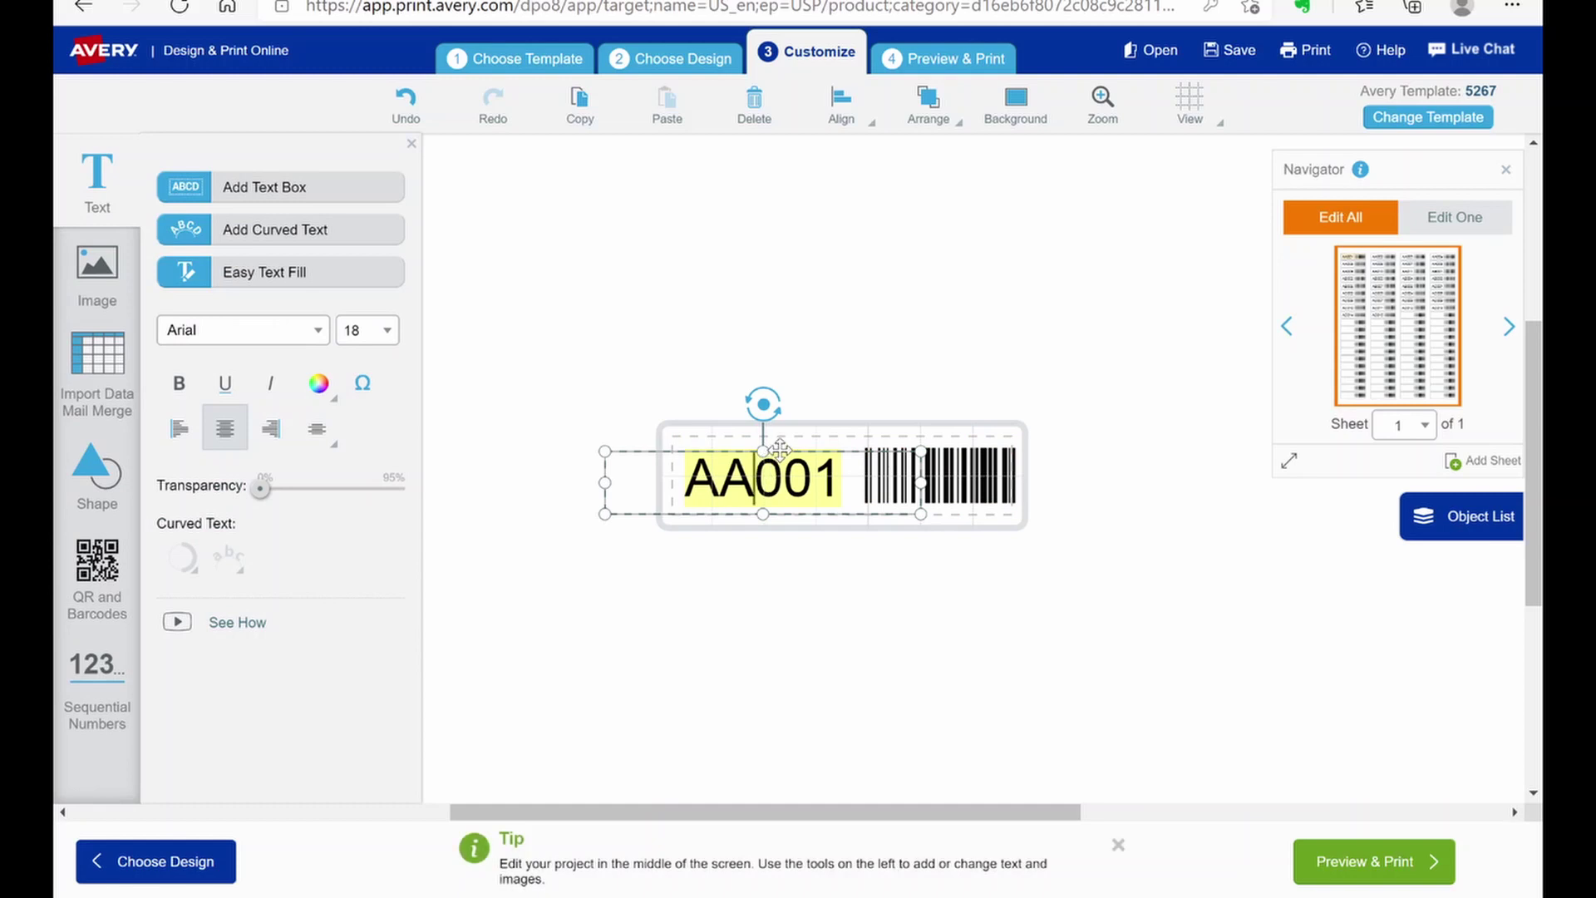
{"action": "key", "text": "Right"}
{"action": "key", "text": "Right"}
{"action": "key", "text": "Right"}
{"action": "key", "text": "Right"}
{"action": "key", "text": "Right"}
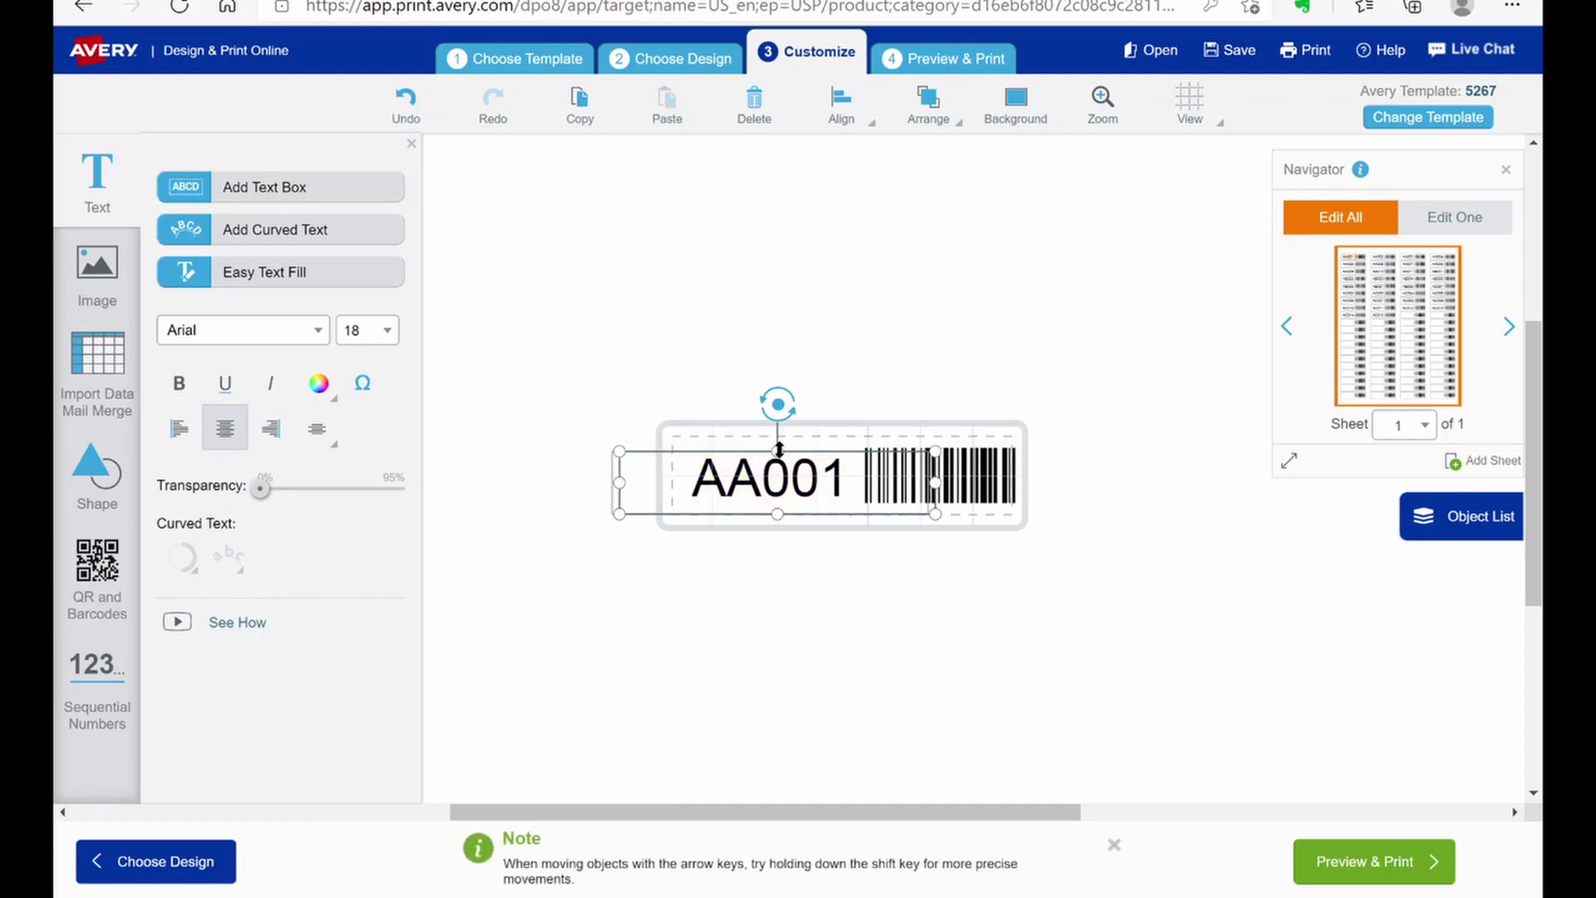
{"action": "left_click", "coordinate": [1130, 558]}
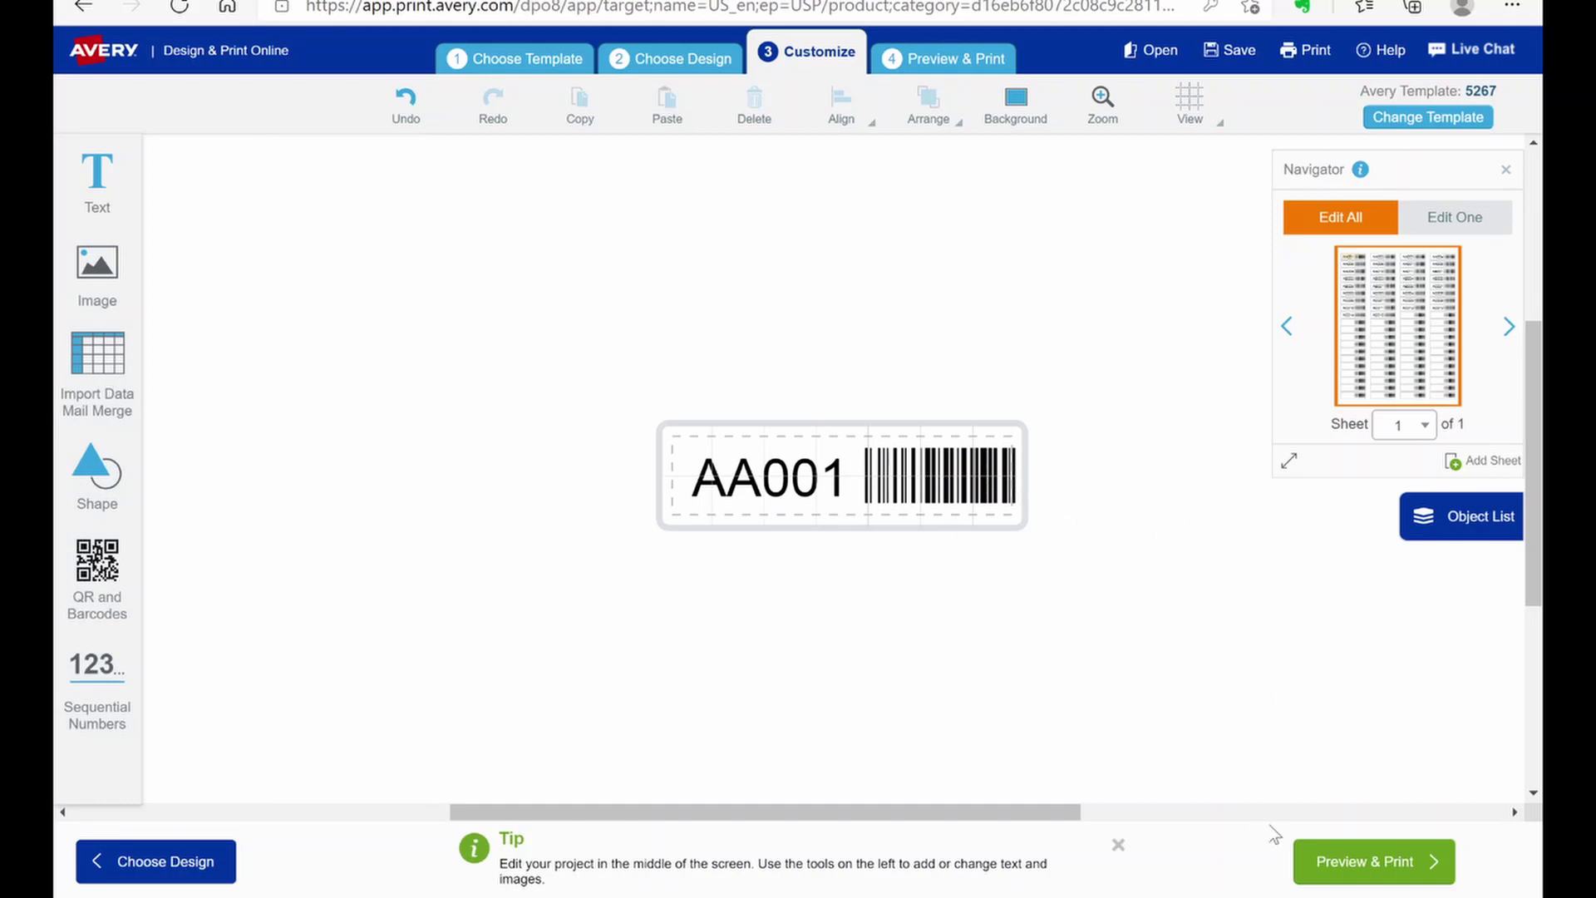
Open Preview & Print past the safe-area warning and choose Print it Yourself.
{"action": "left_click", "coordinate": [1364, 864]}
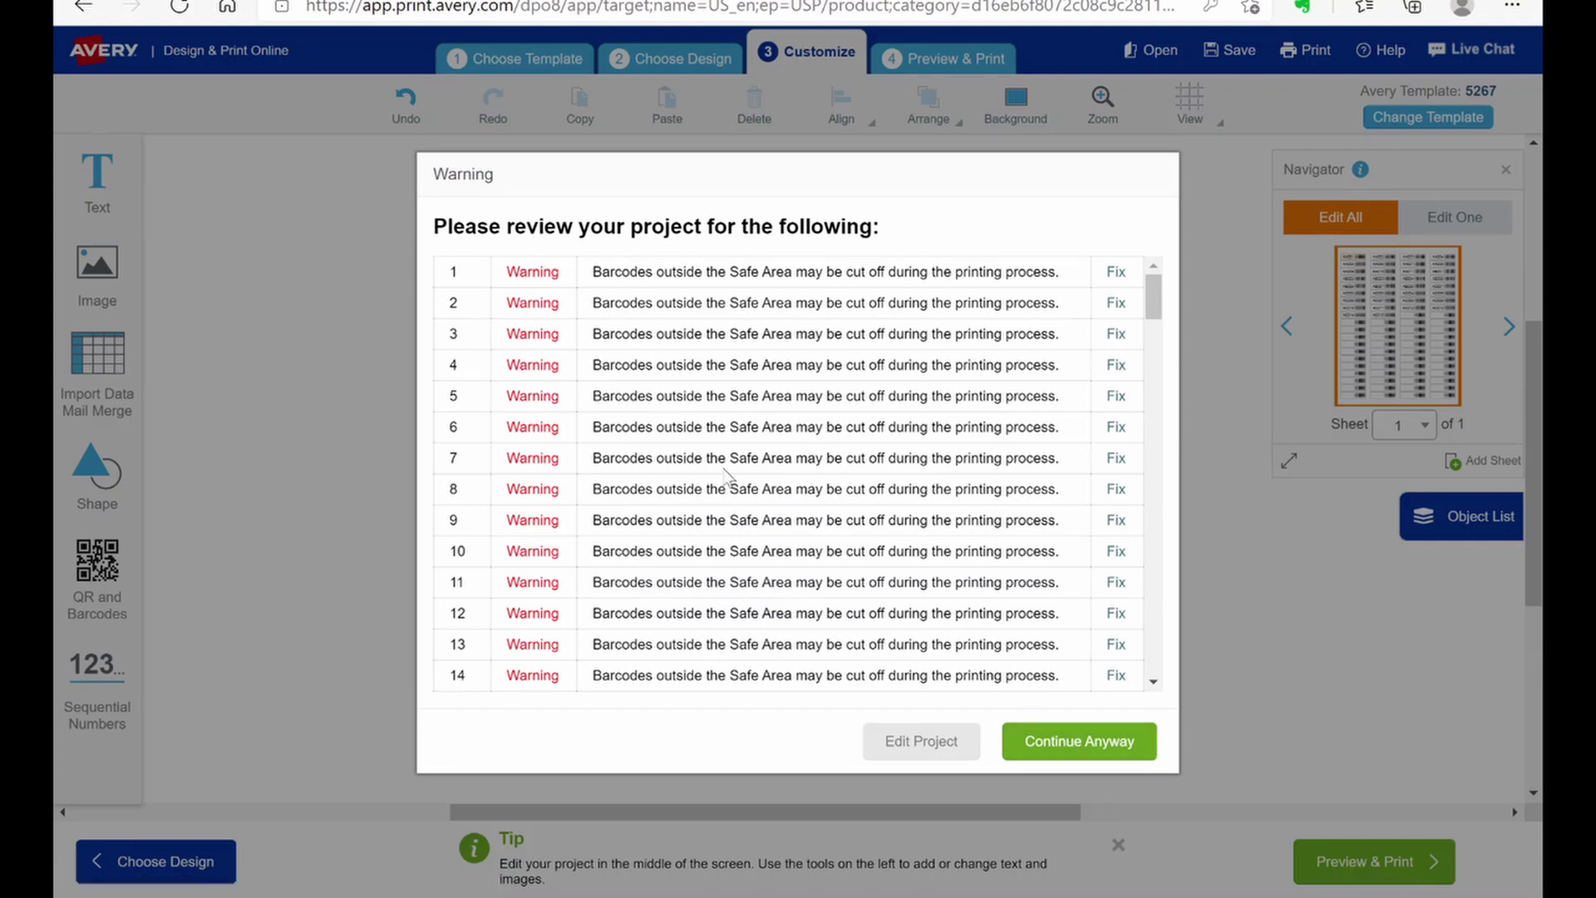
{"action": "left_click", "coordinate": [1092, 744]}
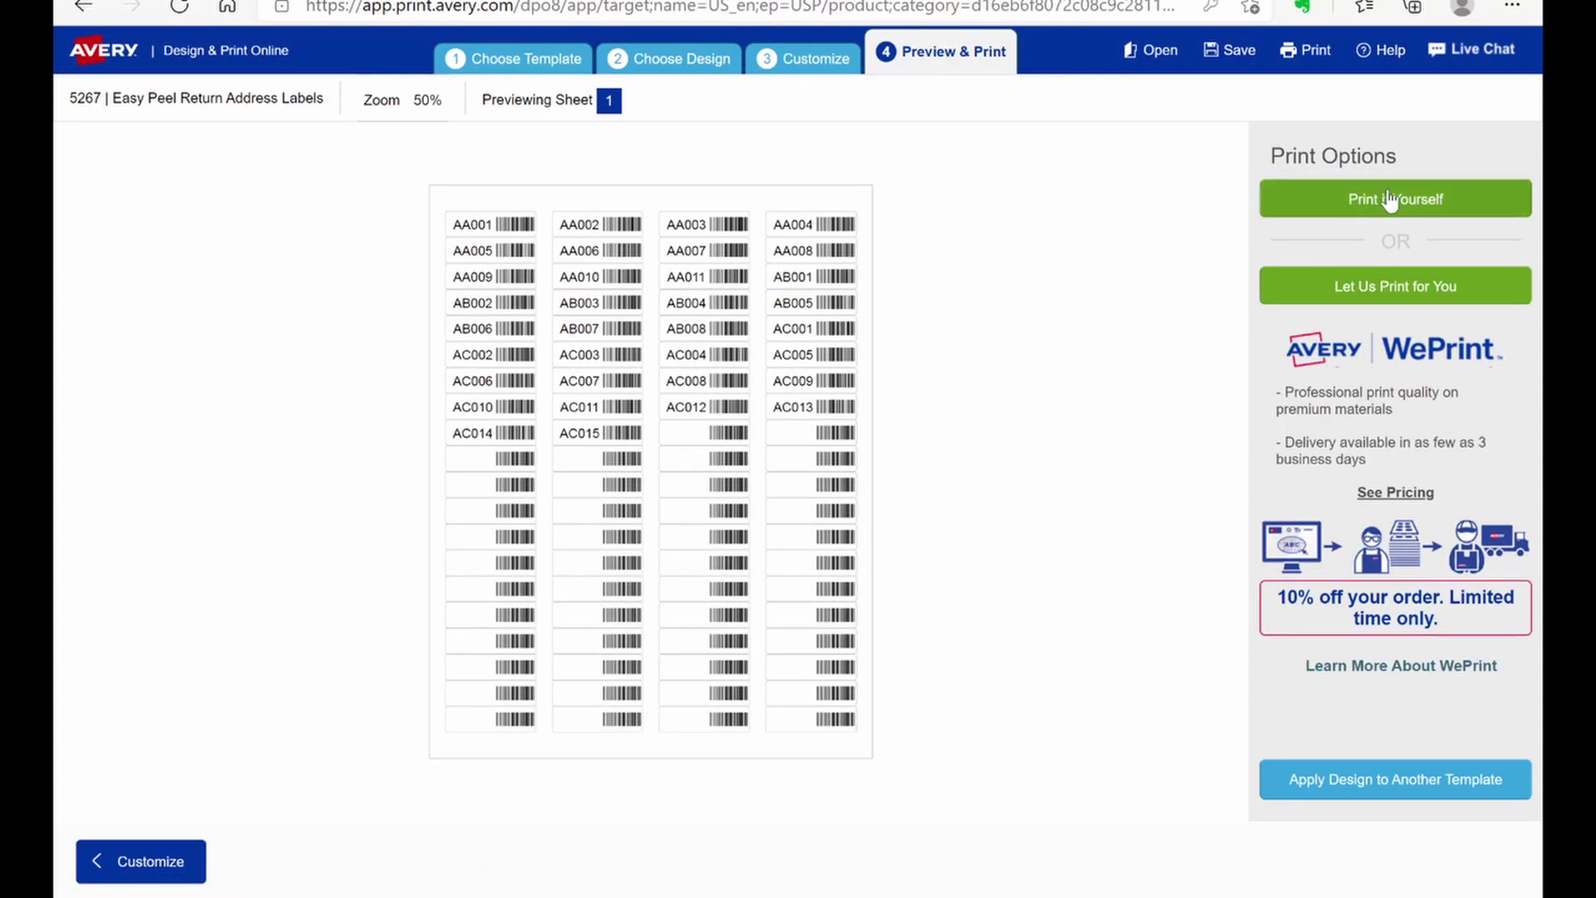
{"action": "left_click", "coordinate": [1391, 199]}
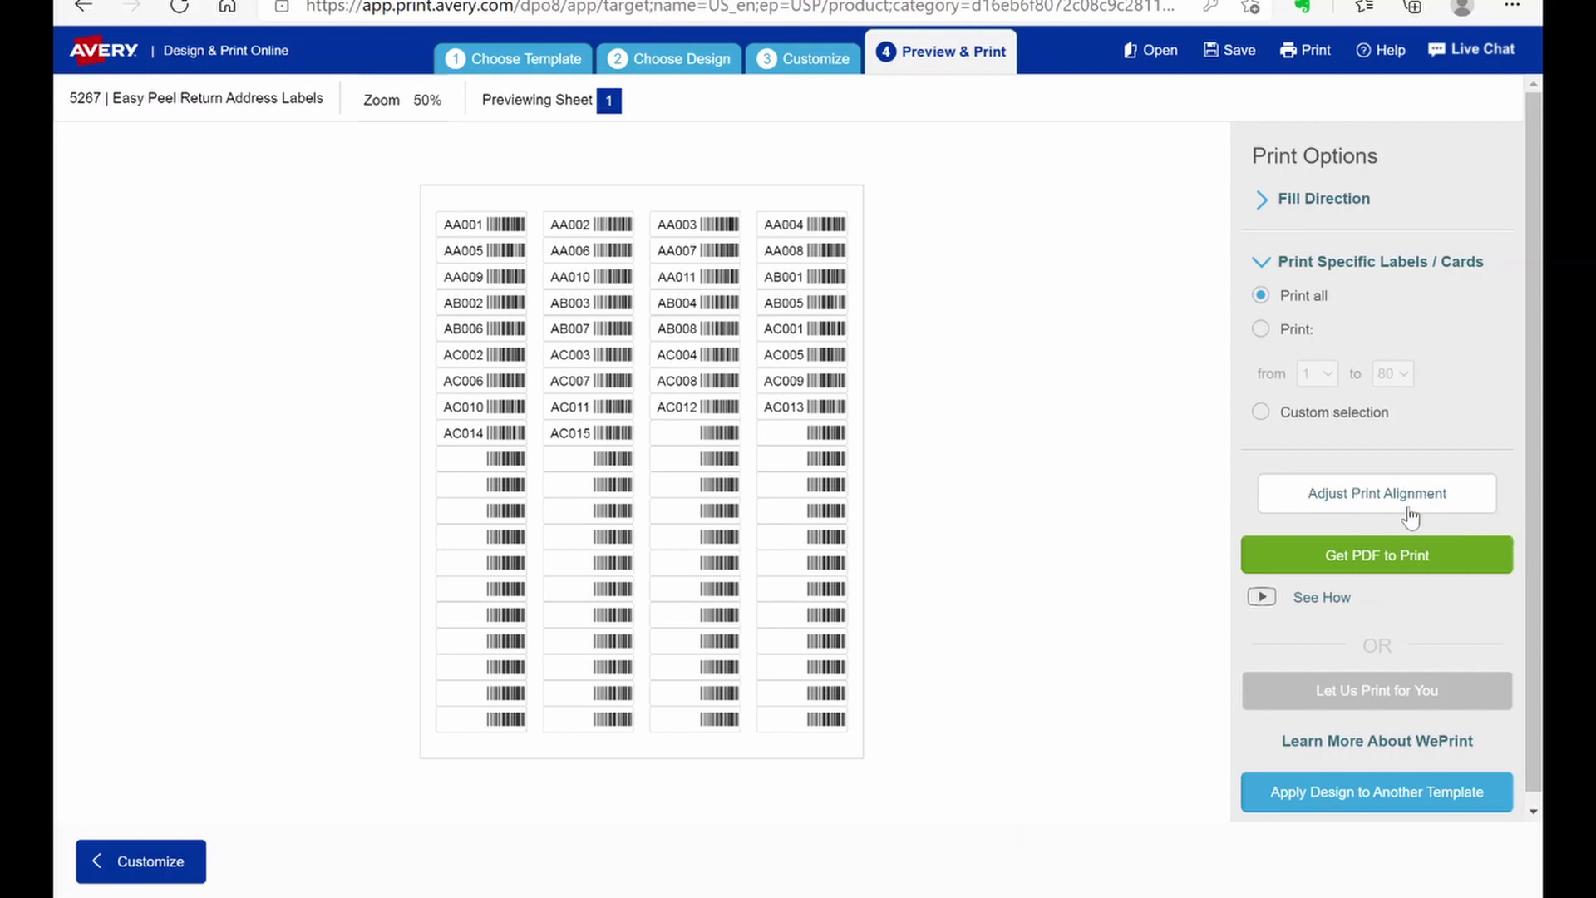
Generate the printable PDF of the label sheet without saving the design.
{"action": "left_click", "coordinate": [1353, 560]}
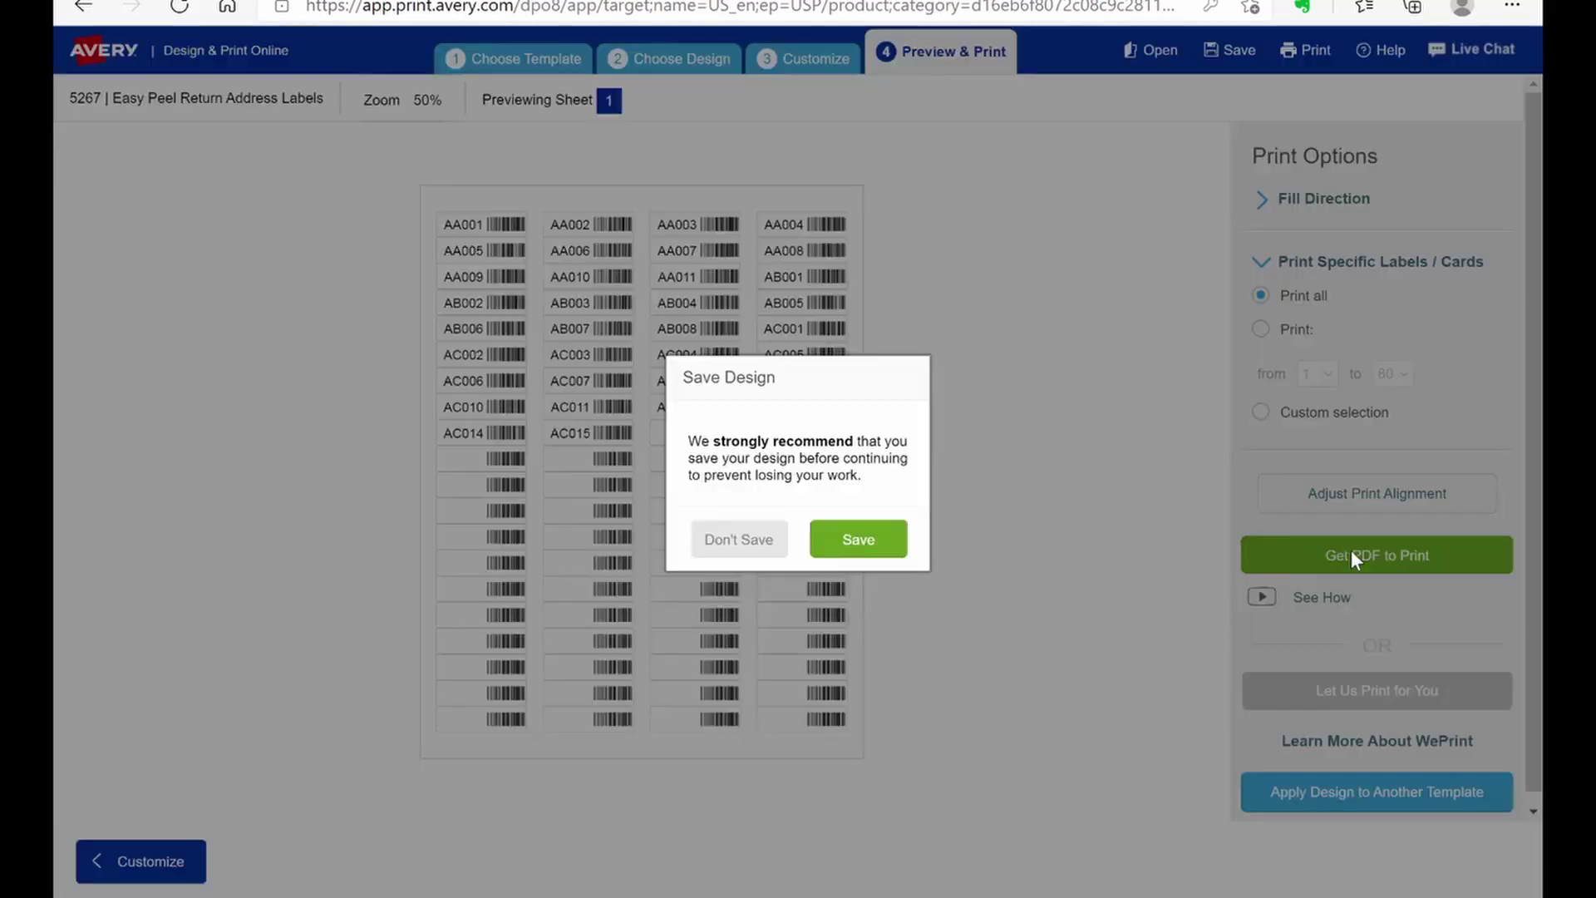
{"action": "left_click", "coordinate": [749, 540]}
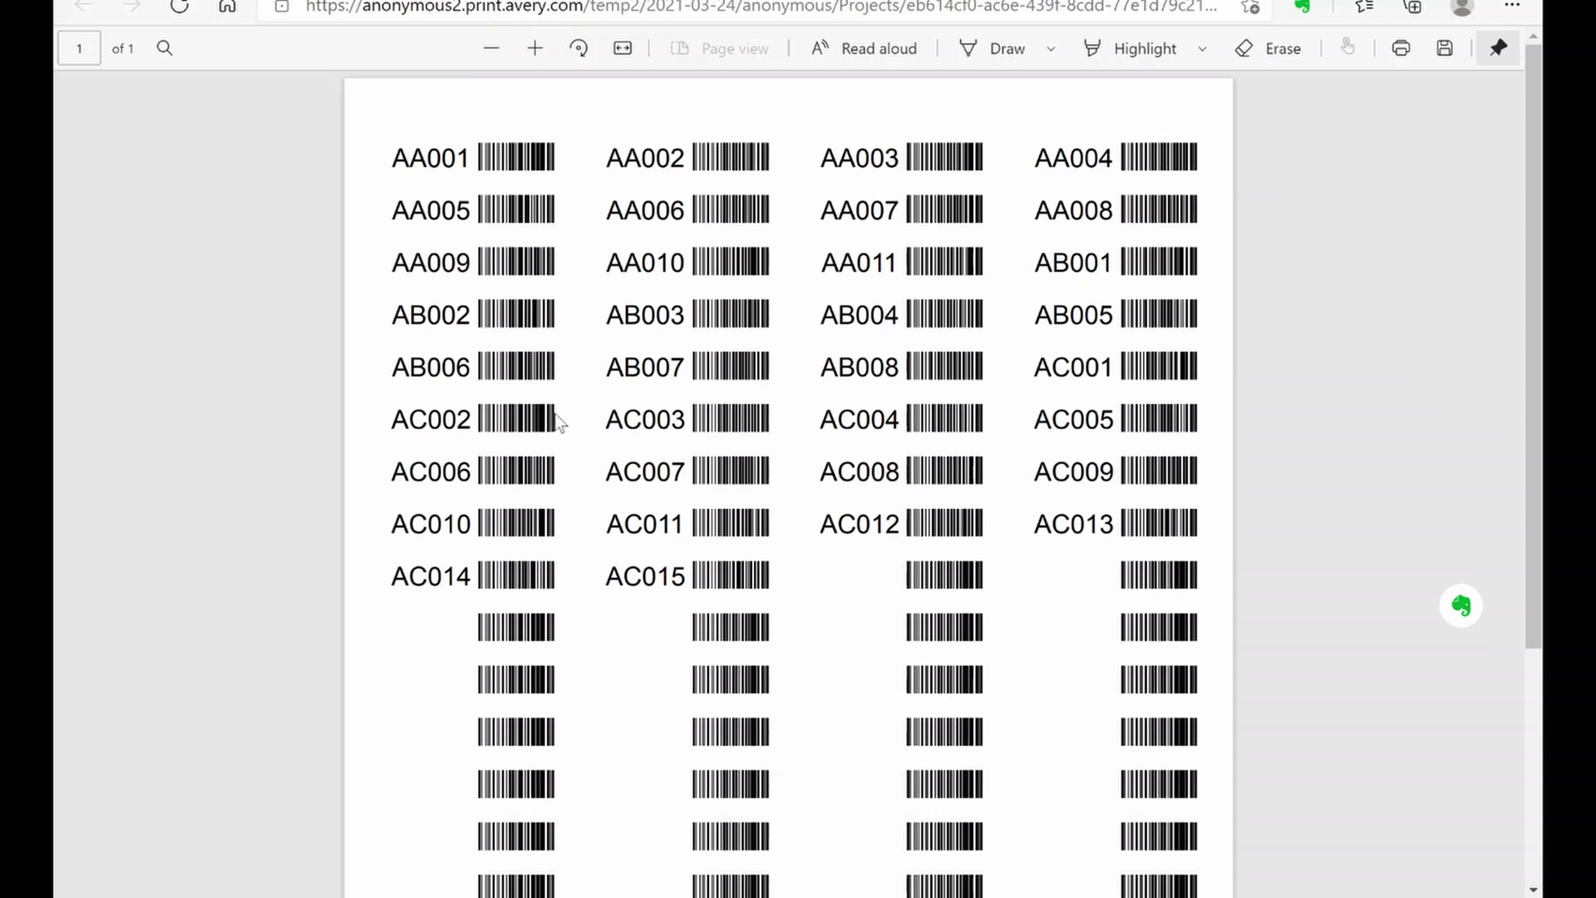
Close the barcode label PDF in Edge to return to Avery's print preview.
{"action": "key", "text": "ctrl+w"}
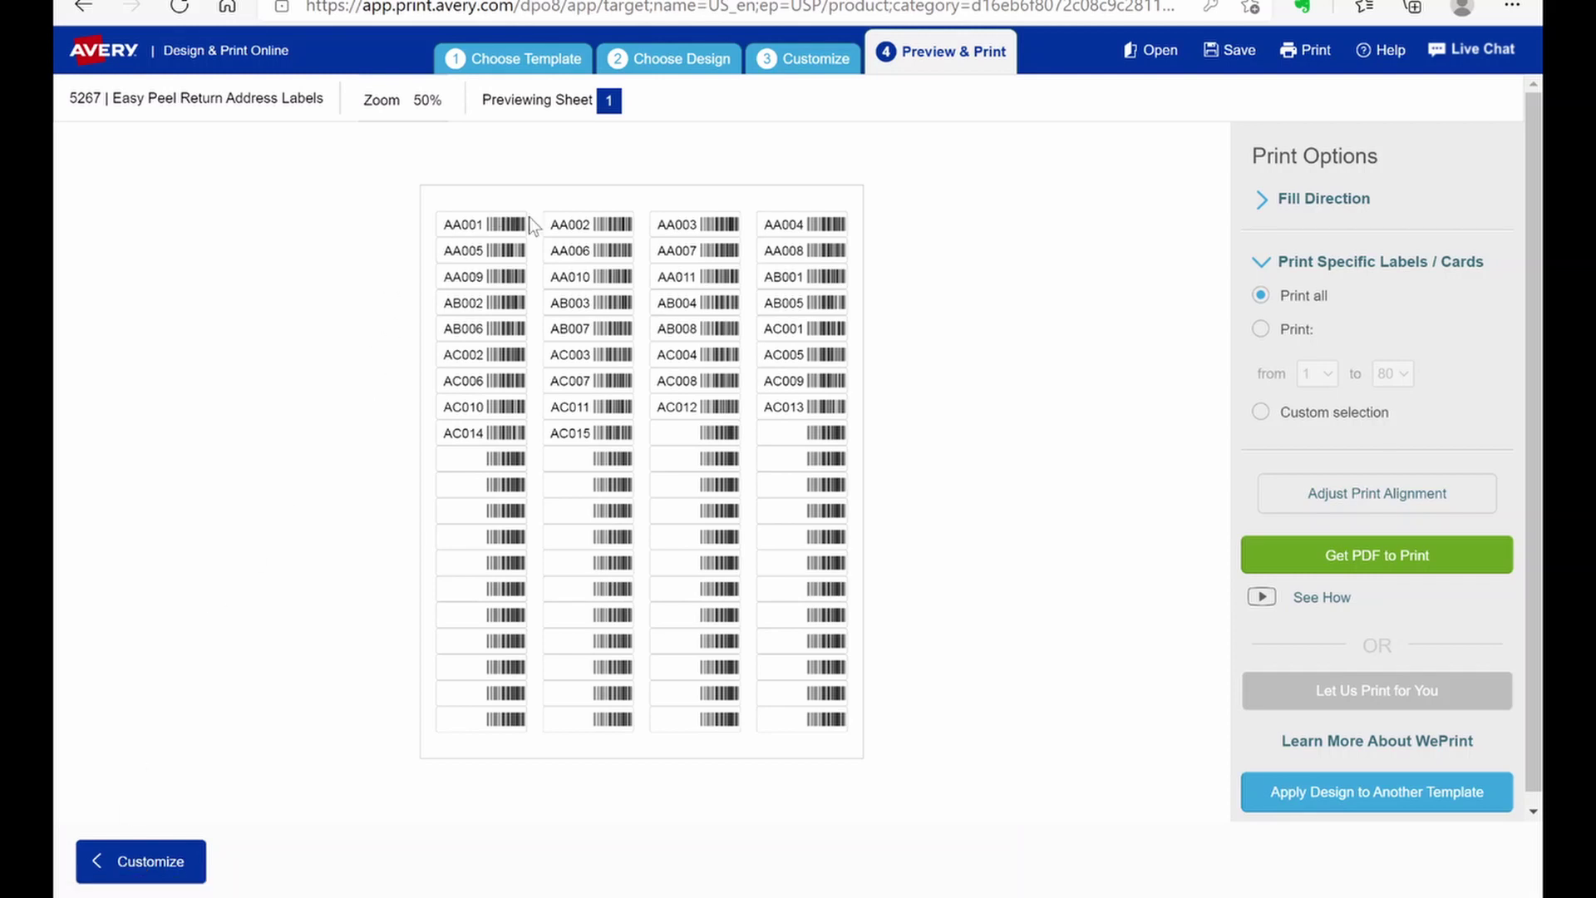
Go back to the Customize editor showing the AA001 label and its barcode.
{"action": "left_click", "coordinate": [162, 848]}
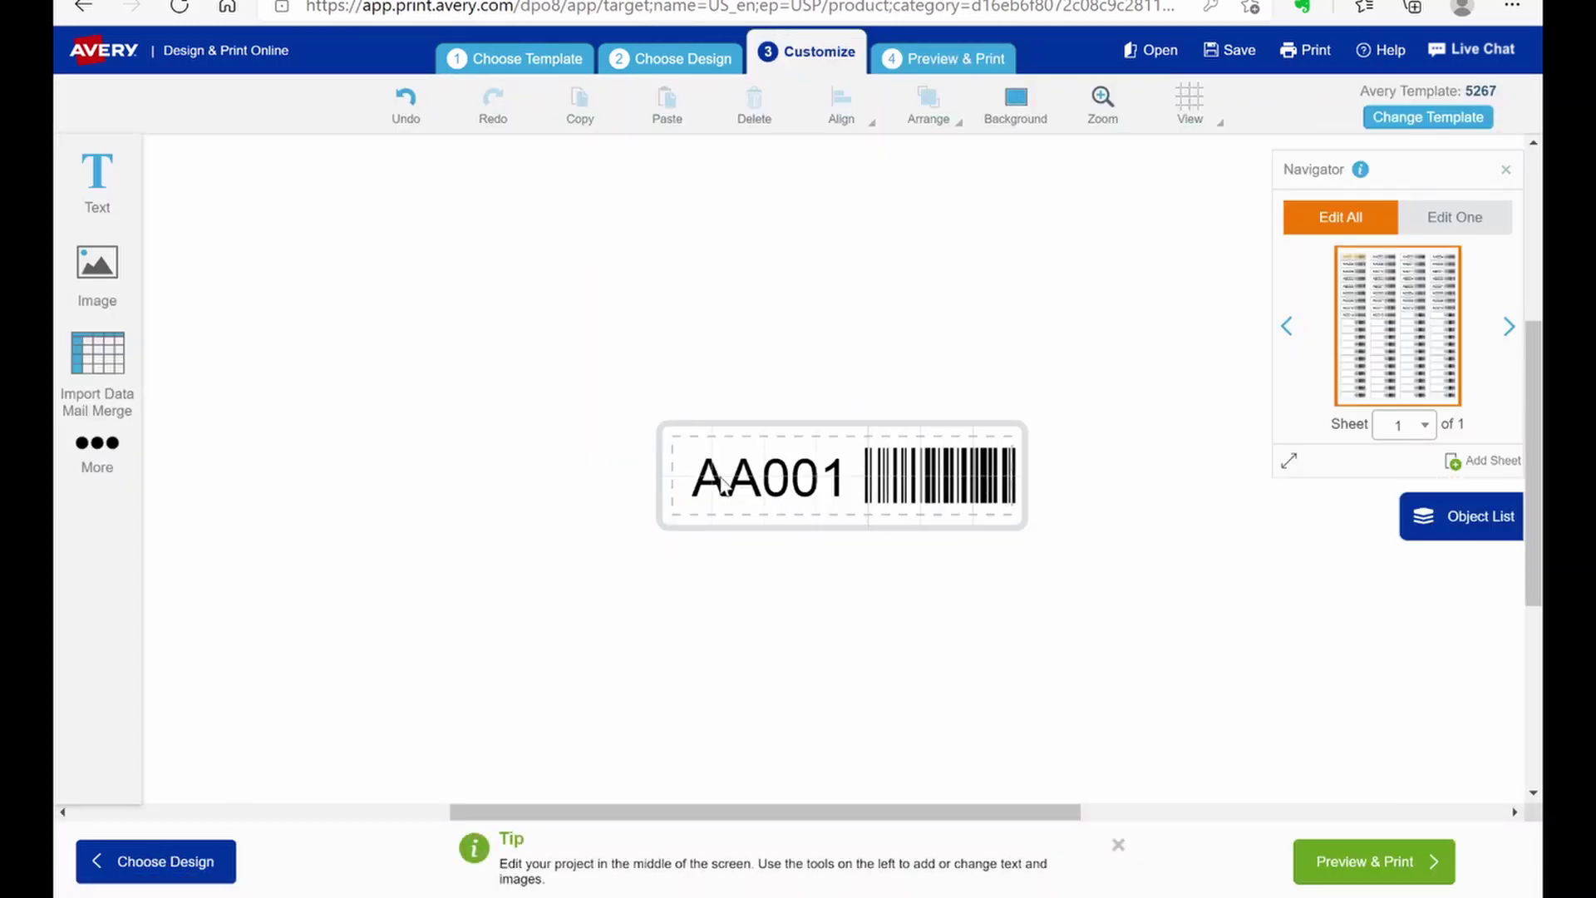
Delete the barcode and move the AA001 text to the label's horizontal centre.
{"action": "left_click", "coordinate": [912, 491]}
{"action": "key", "text": "Delete"}
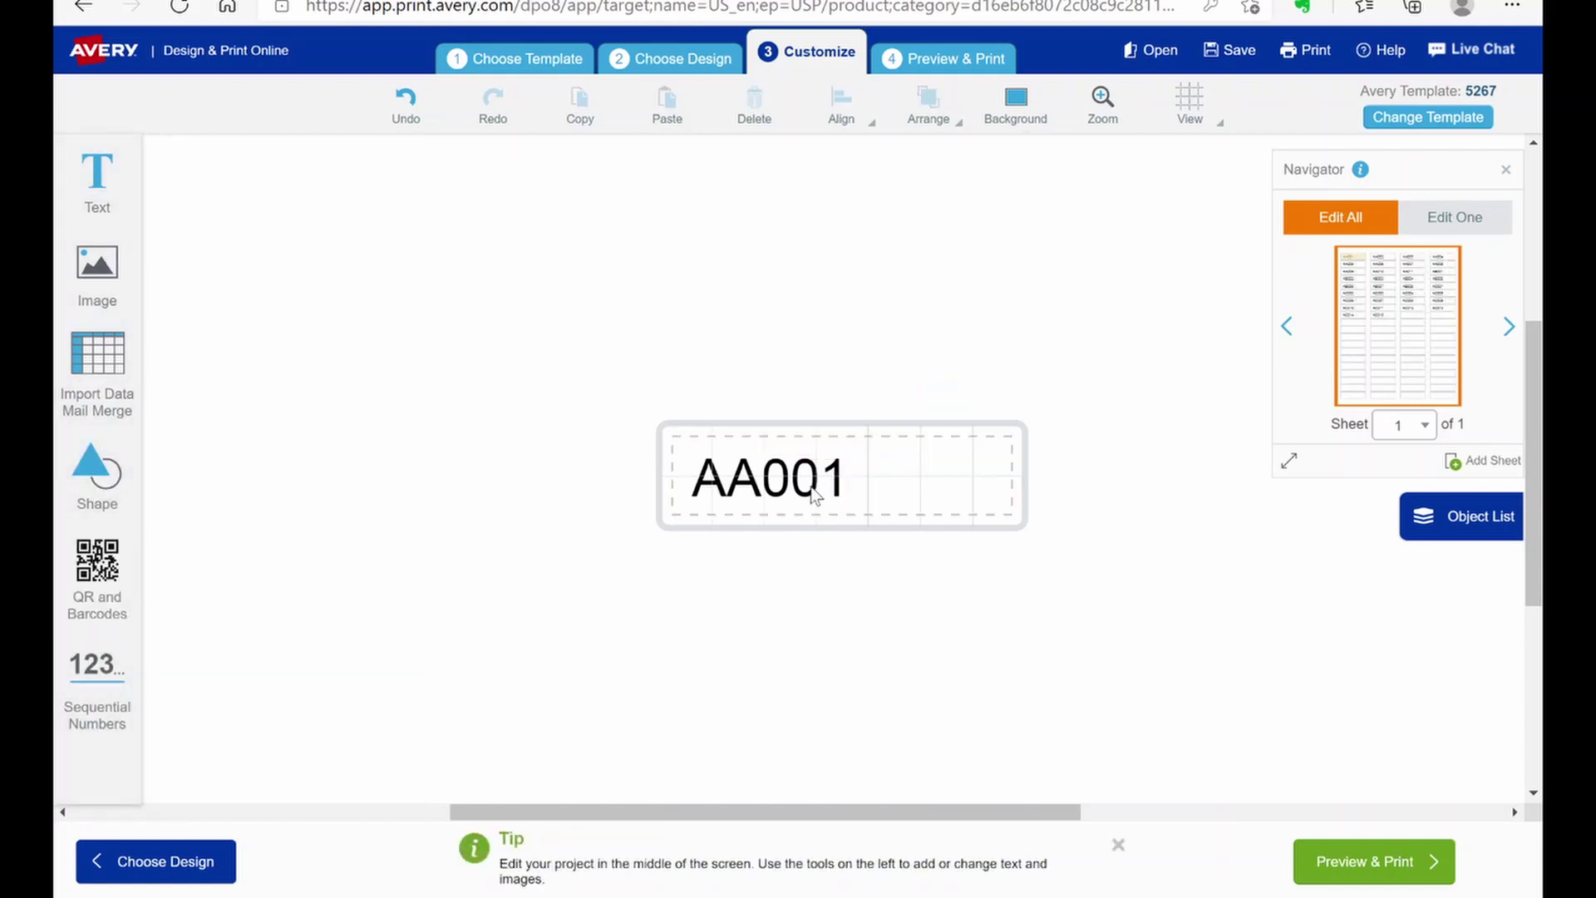
{"action": "left_click", "coordinate": [815, 491]}
{"action": "left_click", "coordinate": [813, 449]}
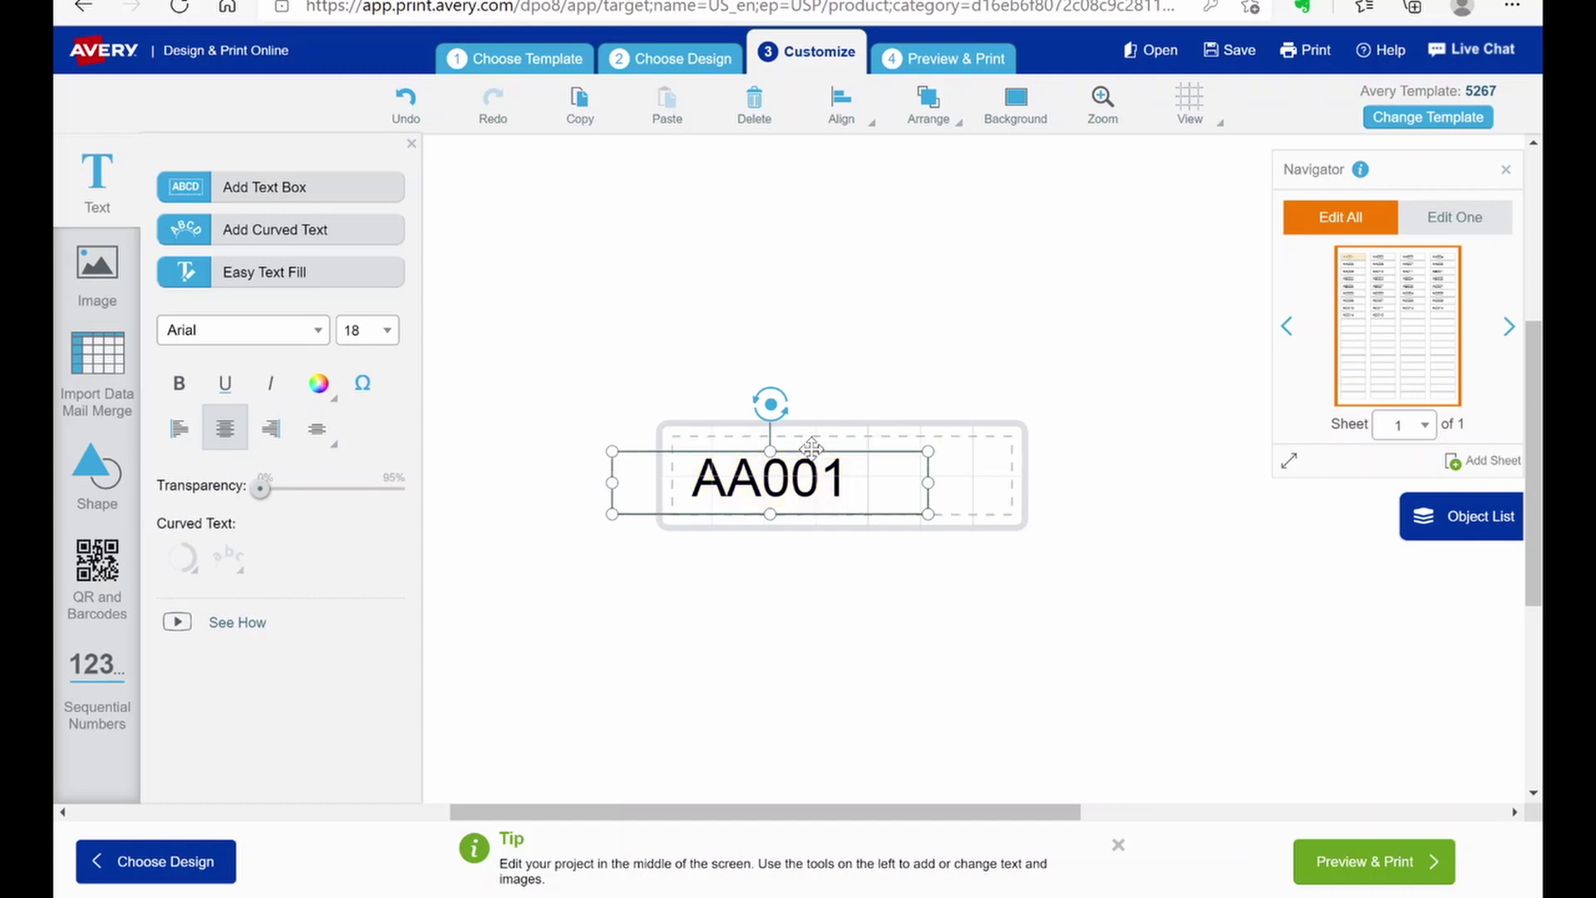
{"action": "left_click_drag", "start_coordinate": [812, 449], "coordinate": [888, 446]}
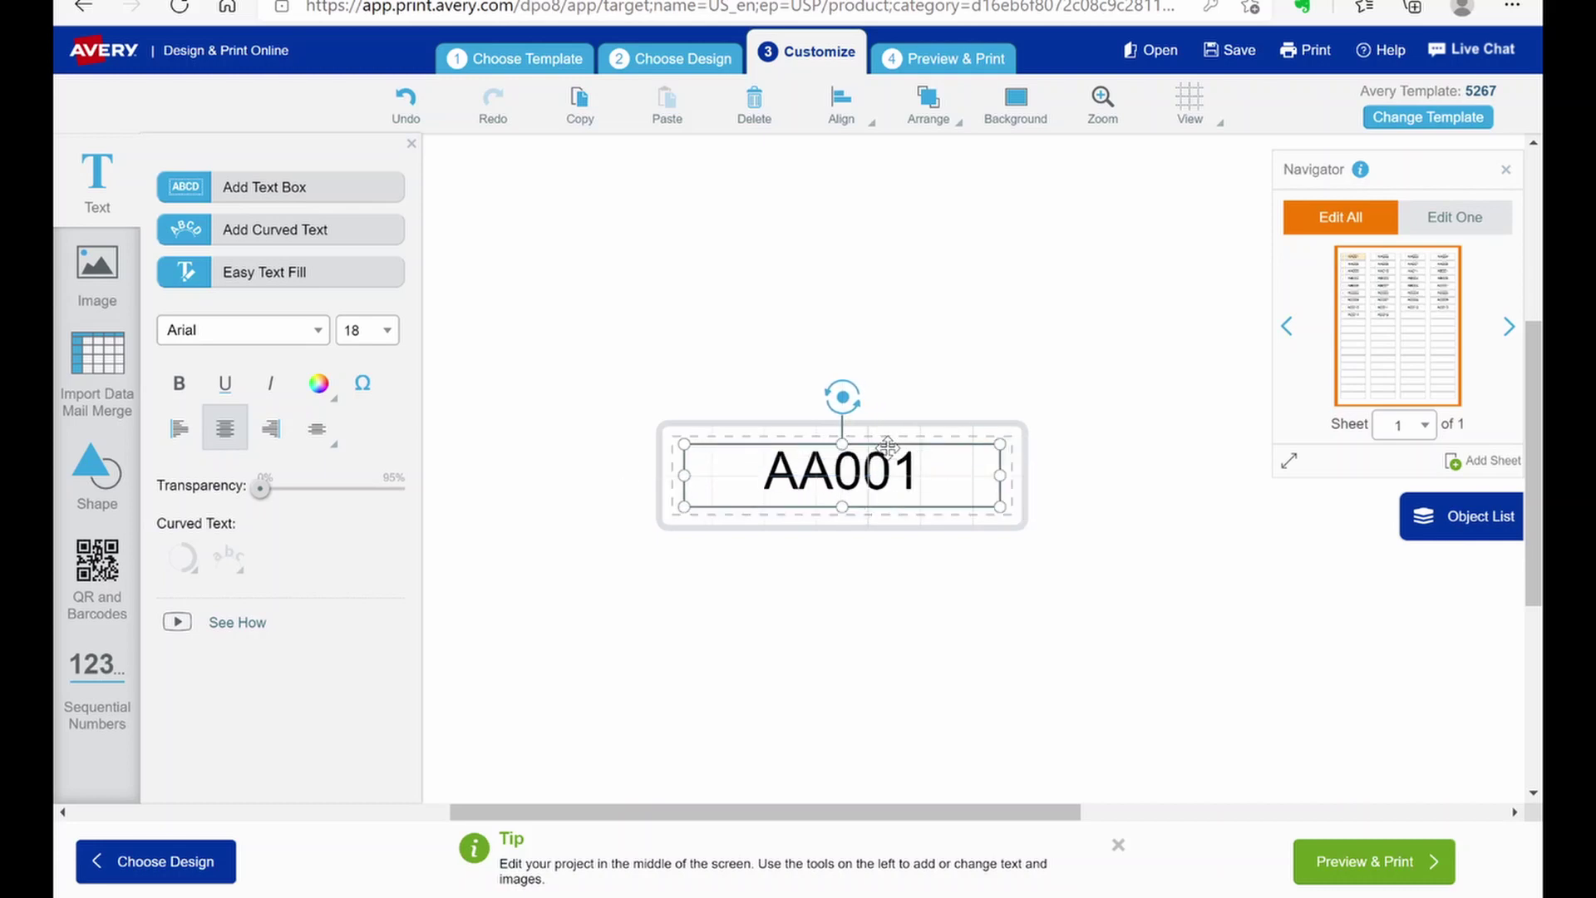
Enlarge AA001 to font size 26 and centre it vertically on the label.
{"action": "left_click", "coordinate": [385, 330]}
{"action": "left_click", "coordinate": [367, 540]}
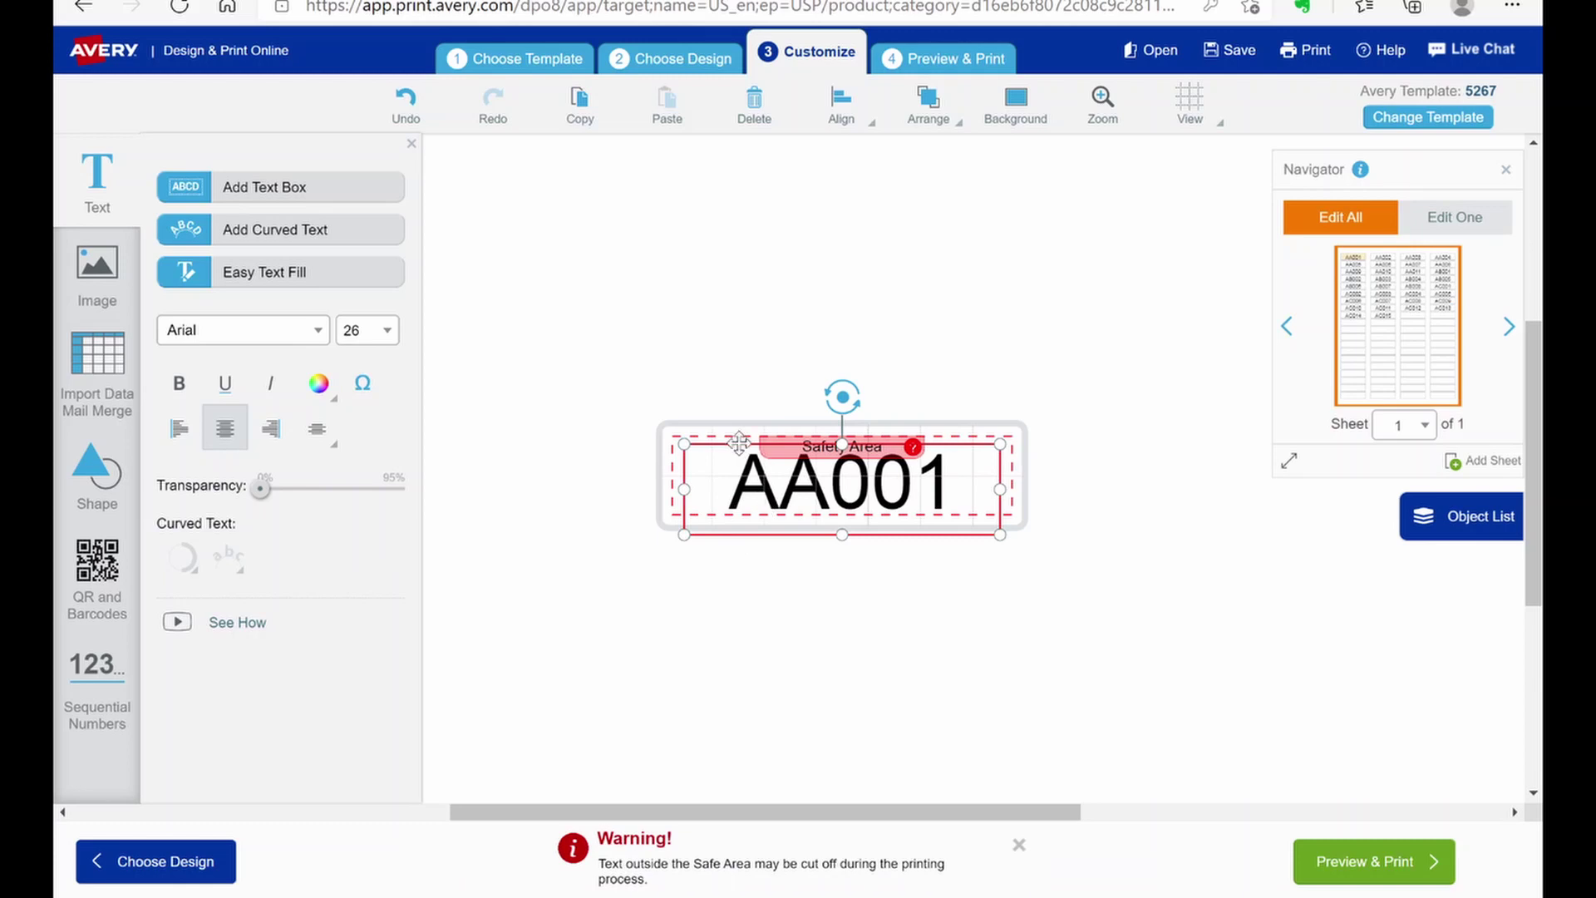
{"action": "left_click_drag", "start_coordinate": [740, 443], "coordinate": [742, 448]}
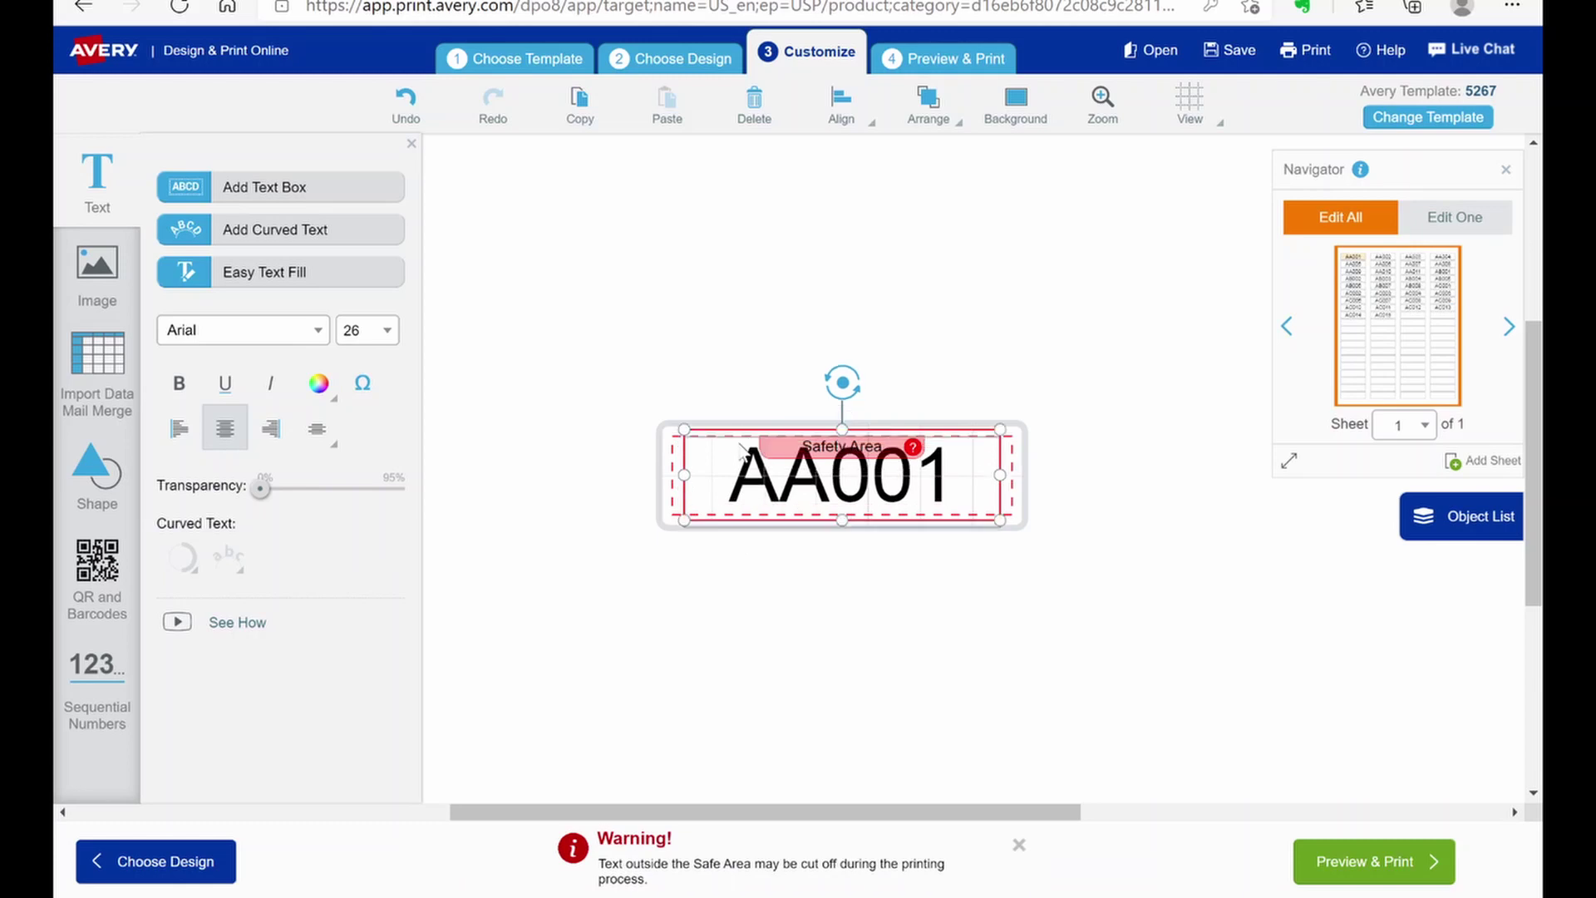
{"action": "left_click", "coordinate": [1182, 597]}
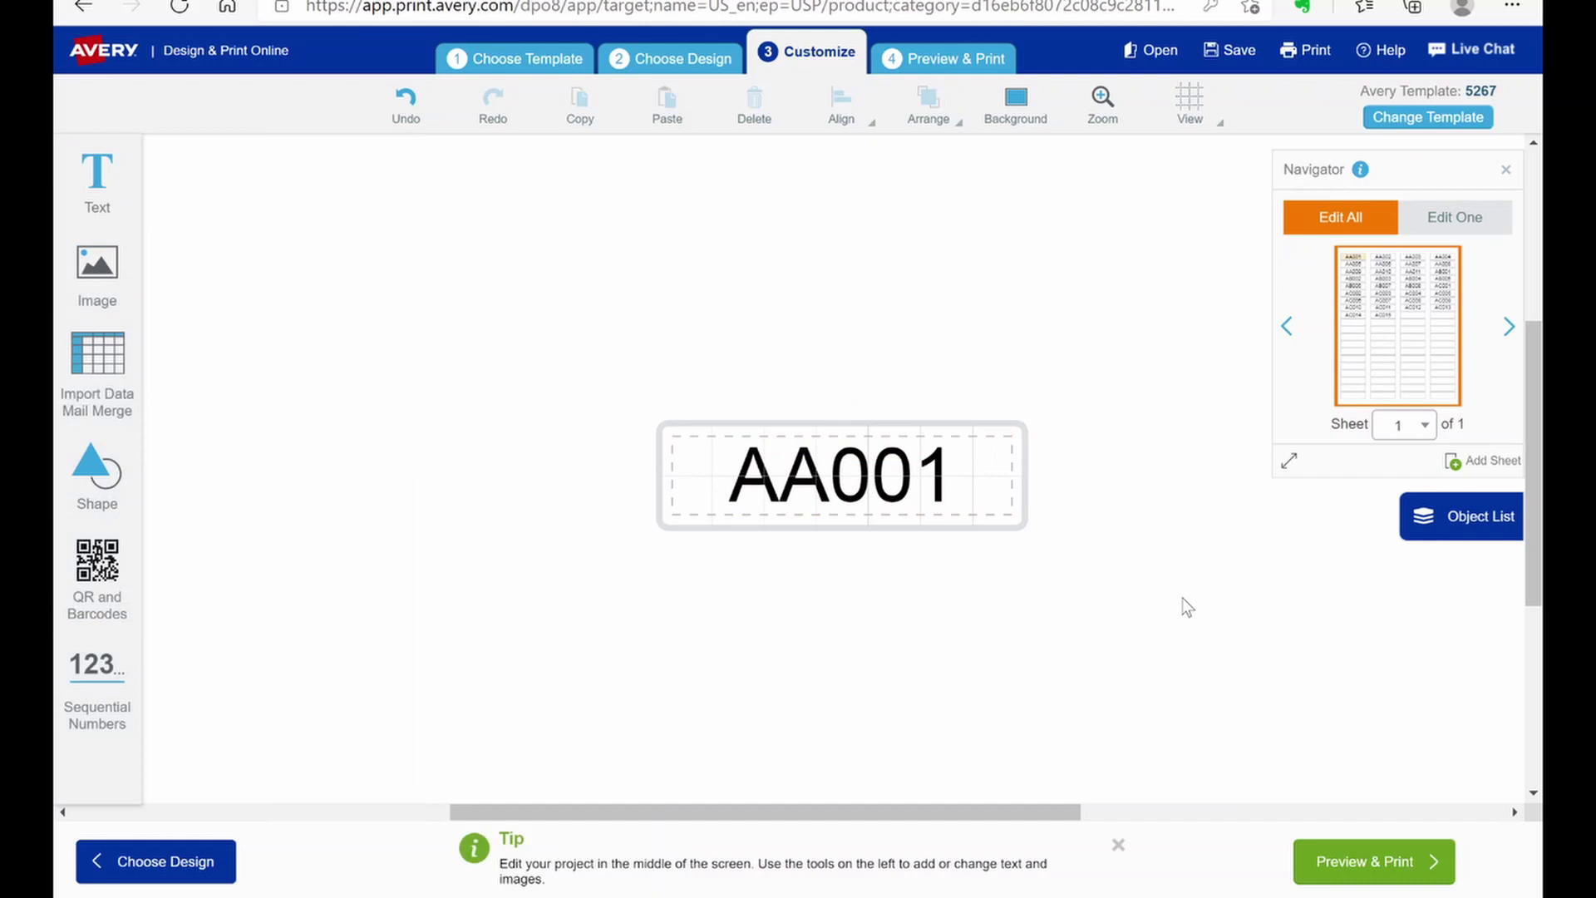